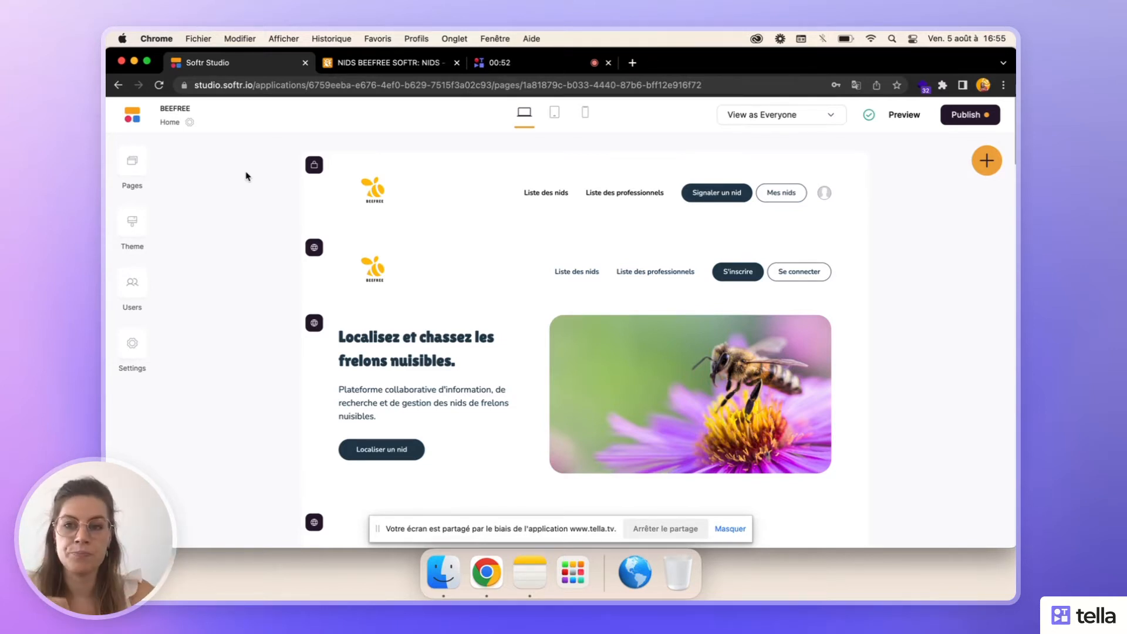
- In the Airtable base's NIDS table, change the Status field type to Checkbox and save it
left_click(385, 65)
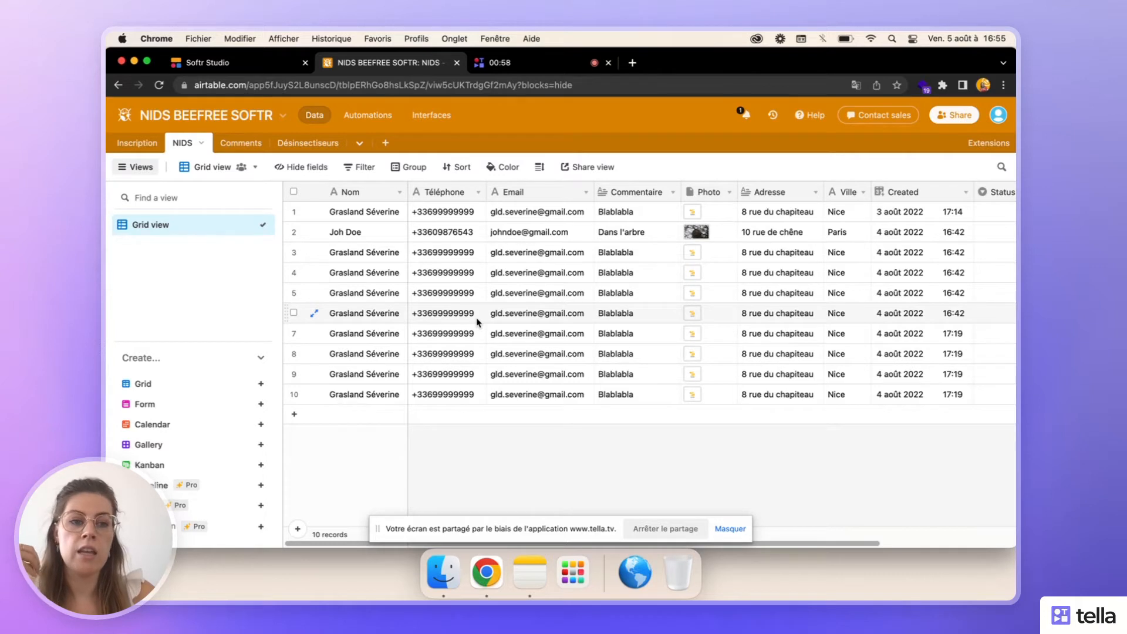
scroll(477, 320, "right", 5)
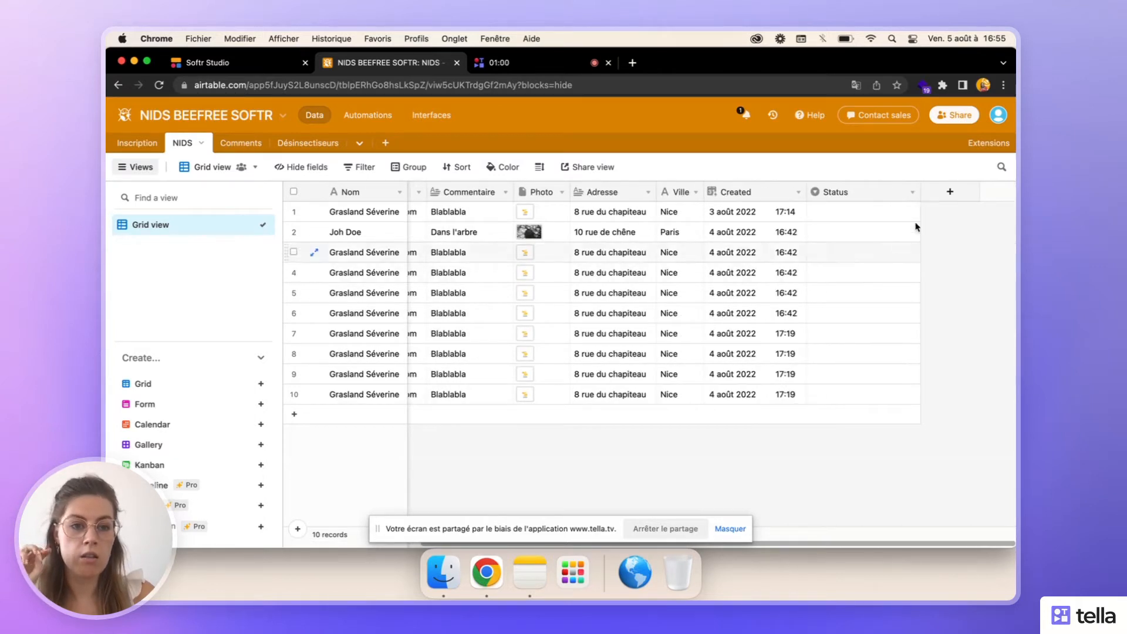
left_click(912, 192)
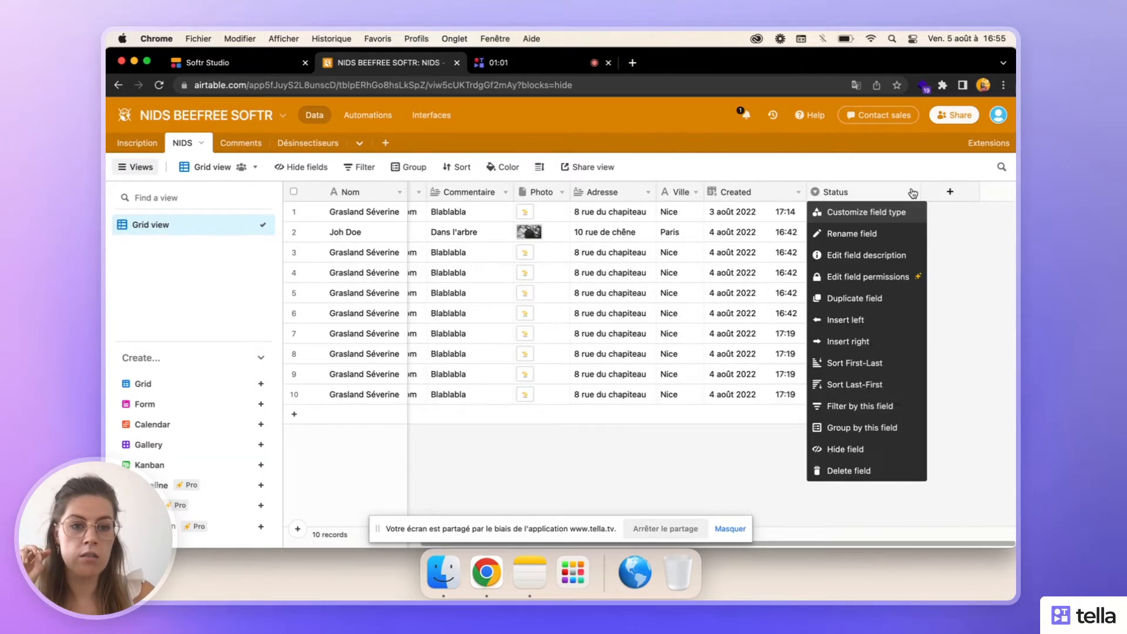
left_click(889, 214)
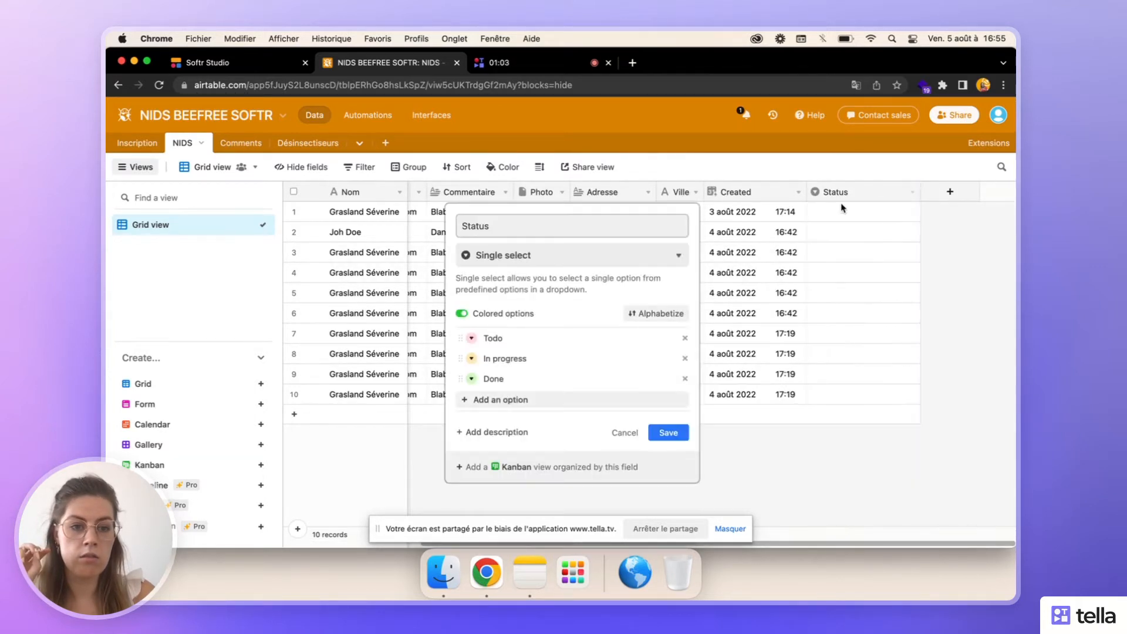
left_click(550, 258)
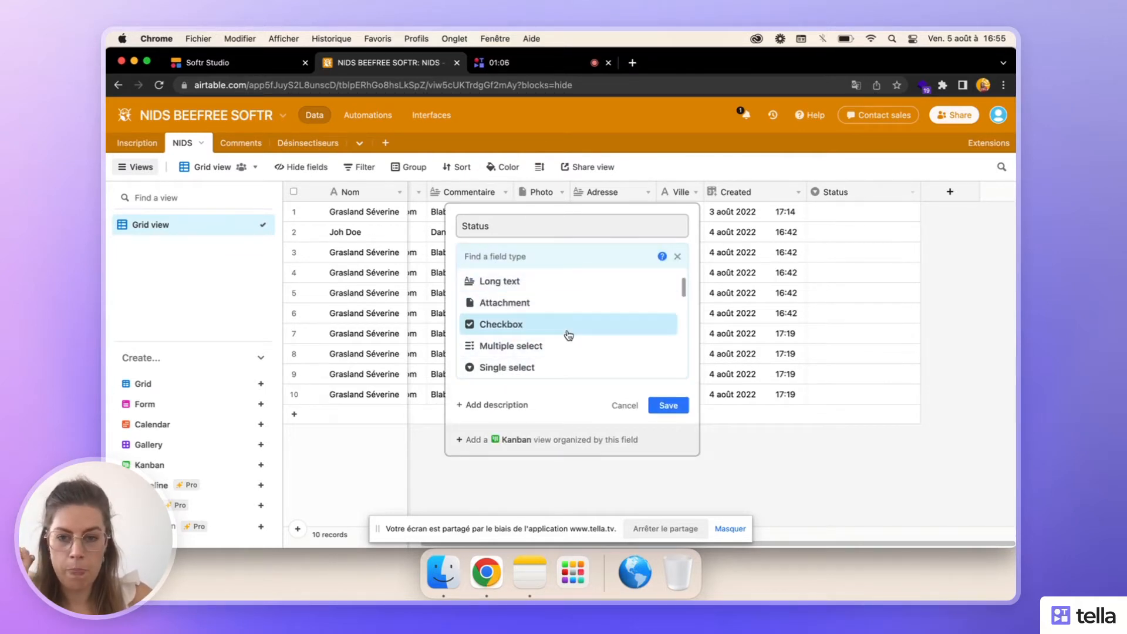
left_click(568, 335)
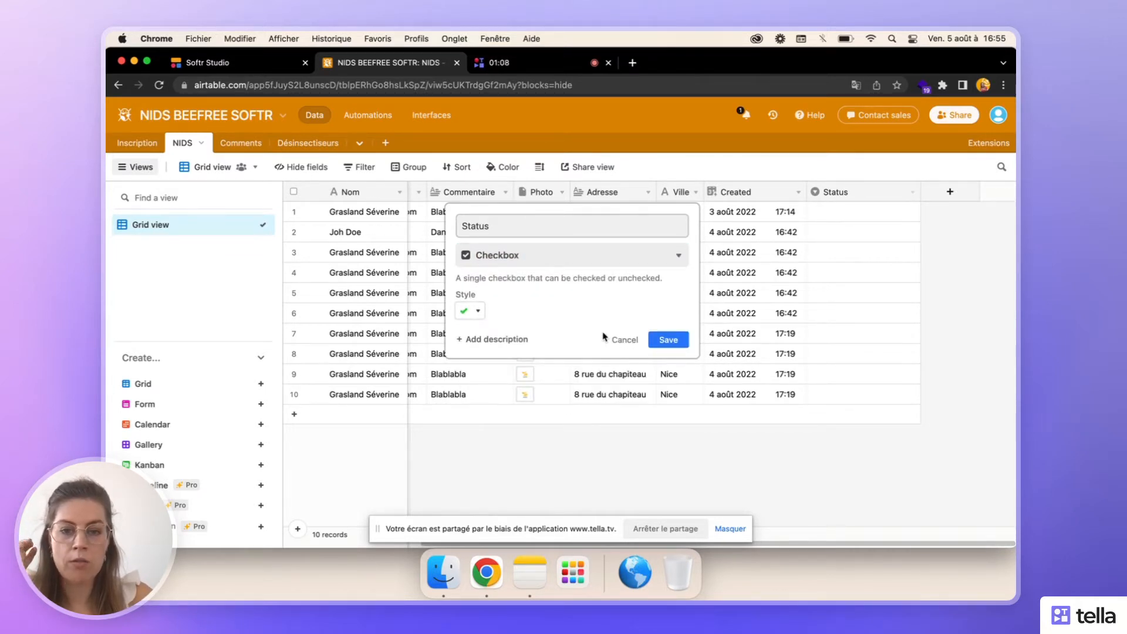
left_click(670, 340)
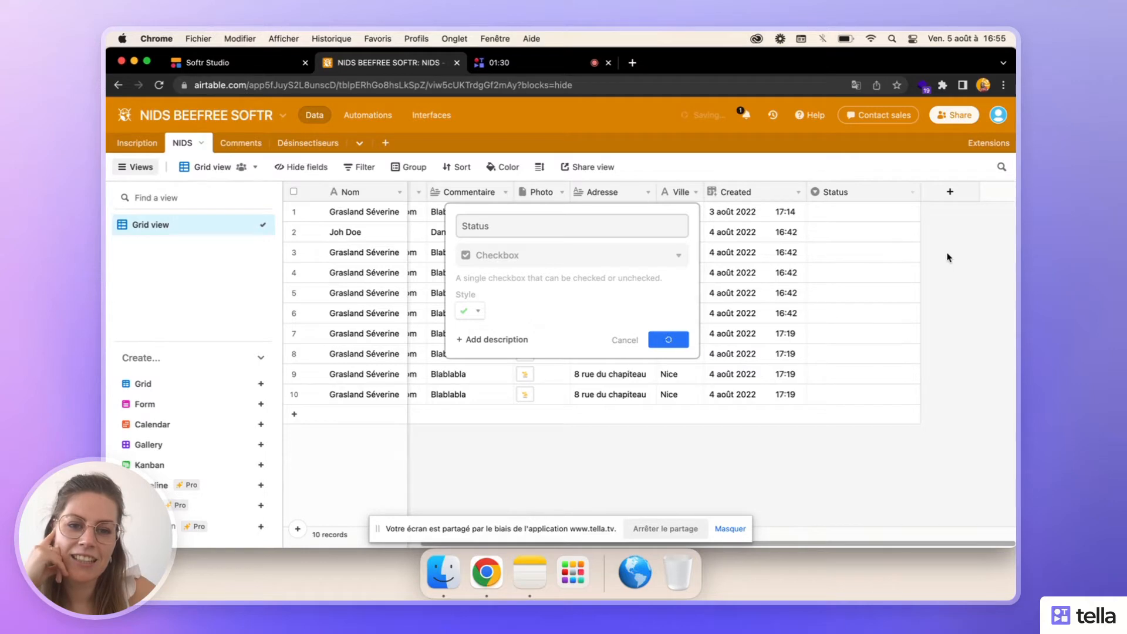
- Switch to Softr Studio and open the "Mes nids" page for editing
left_click(256, 69)
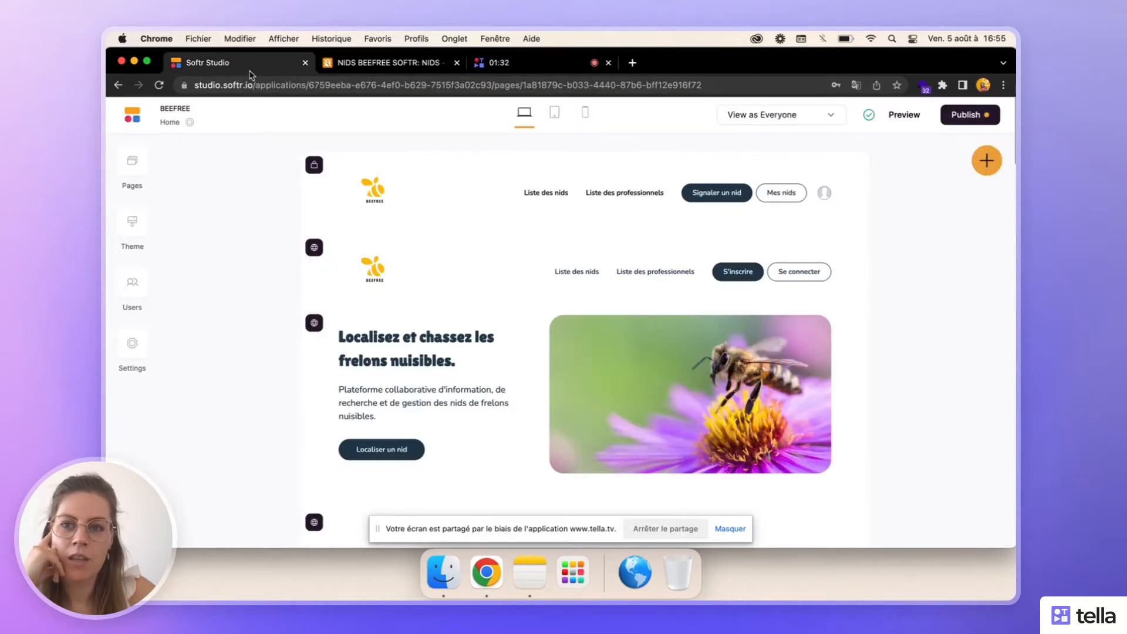
left_click(353, 62)
left_click(229, 67)
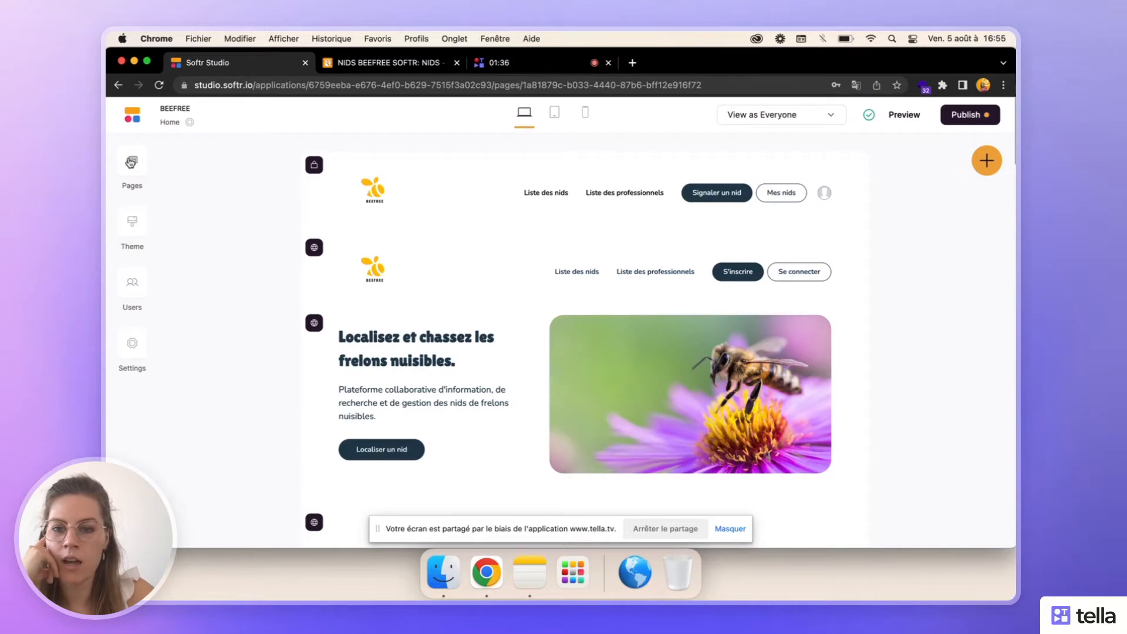
left_click(131, 163)
scroll(247, 398, "down", 5)
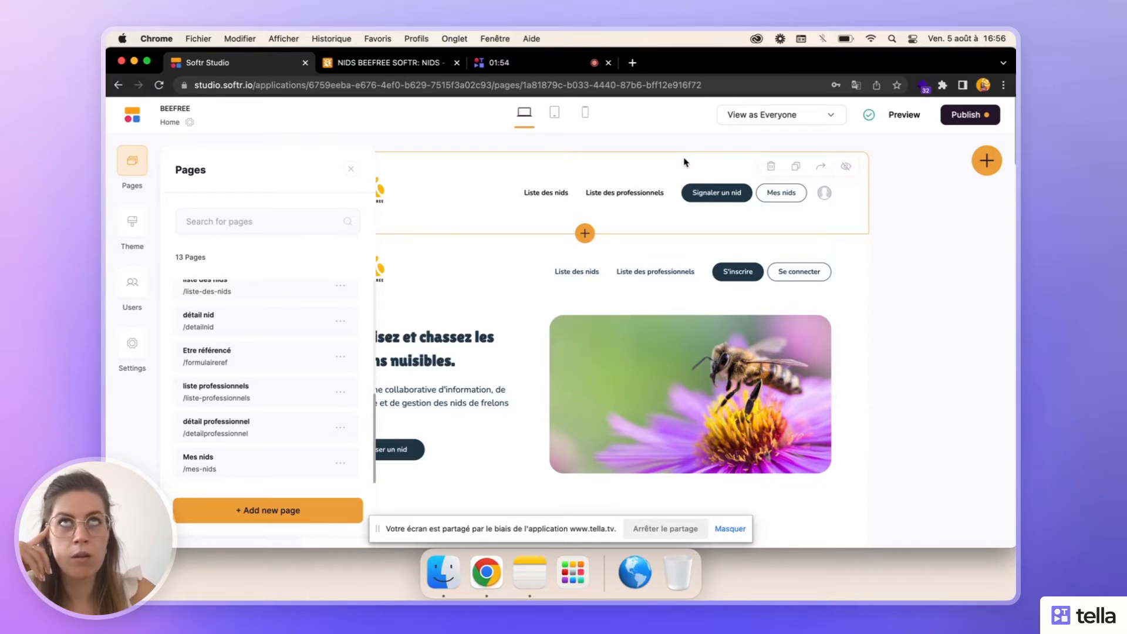
left_click(211, 455)
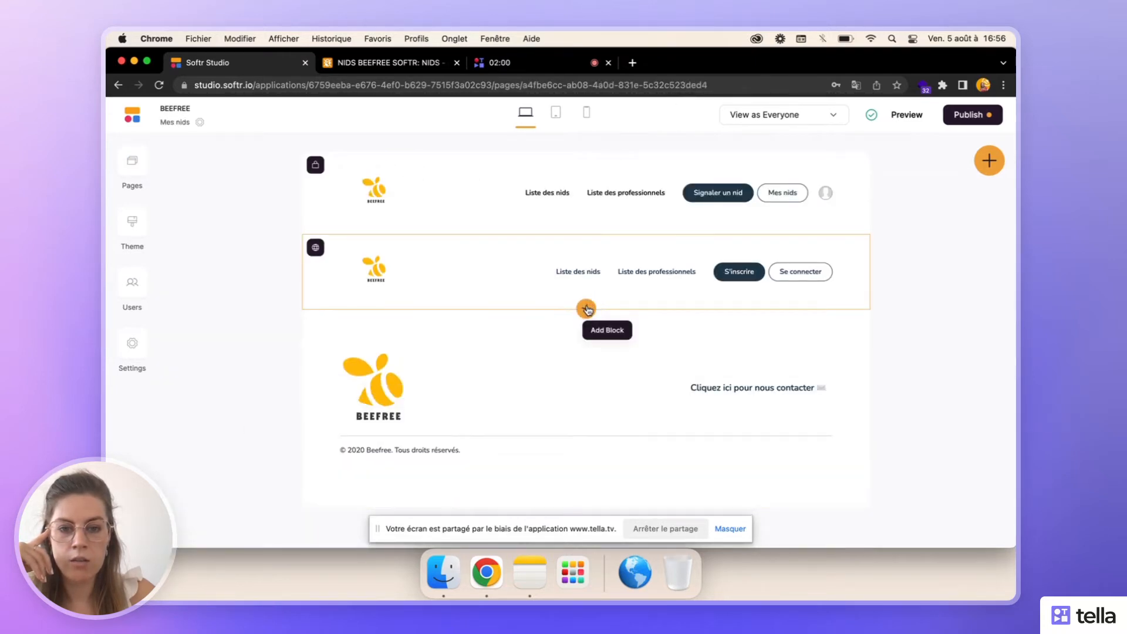
- Insert the dynamic list block with vertical cards, a search bar, category tags and card buttons below the second header
left_click(586, 306)
left_click(835, 206)
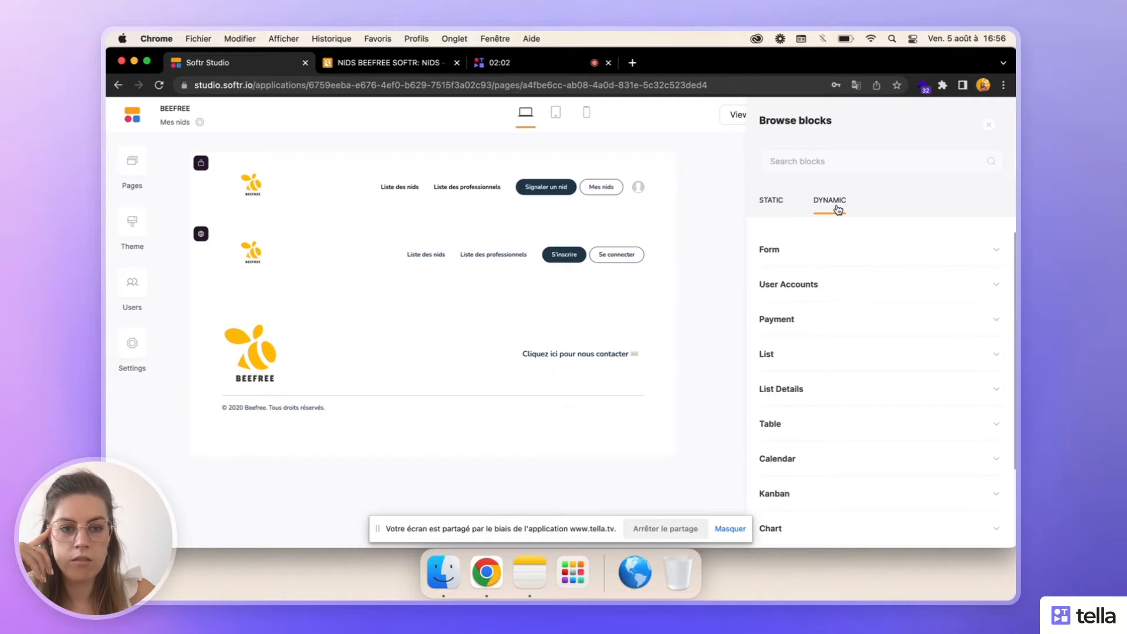
left_click(804, 354)
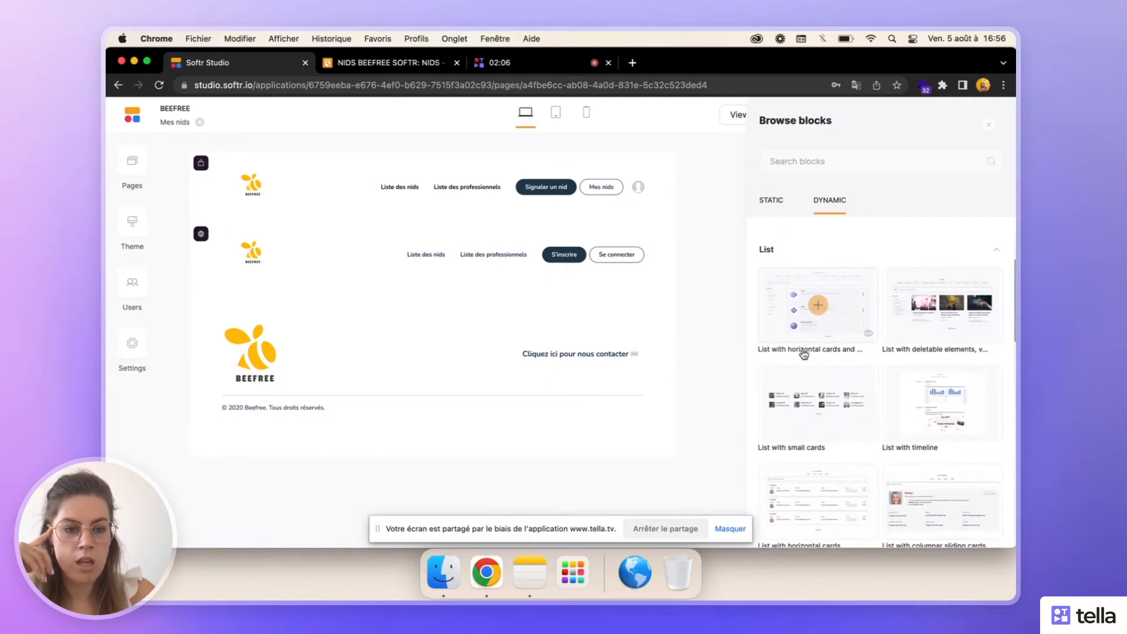
scroll(804, 354, "down", 3)
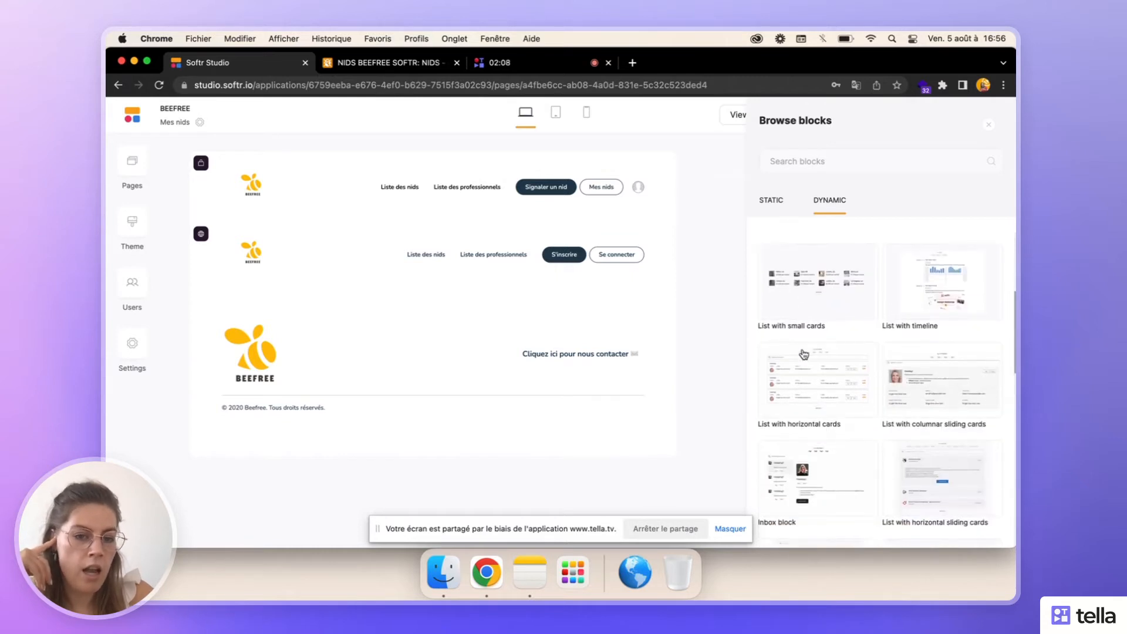
scroll(804, 354, "down", 8)
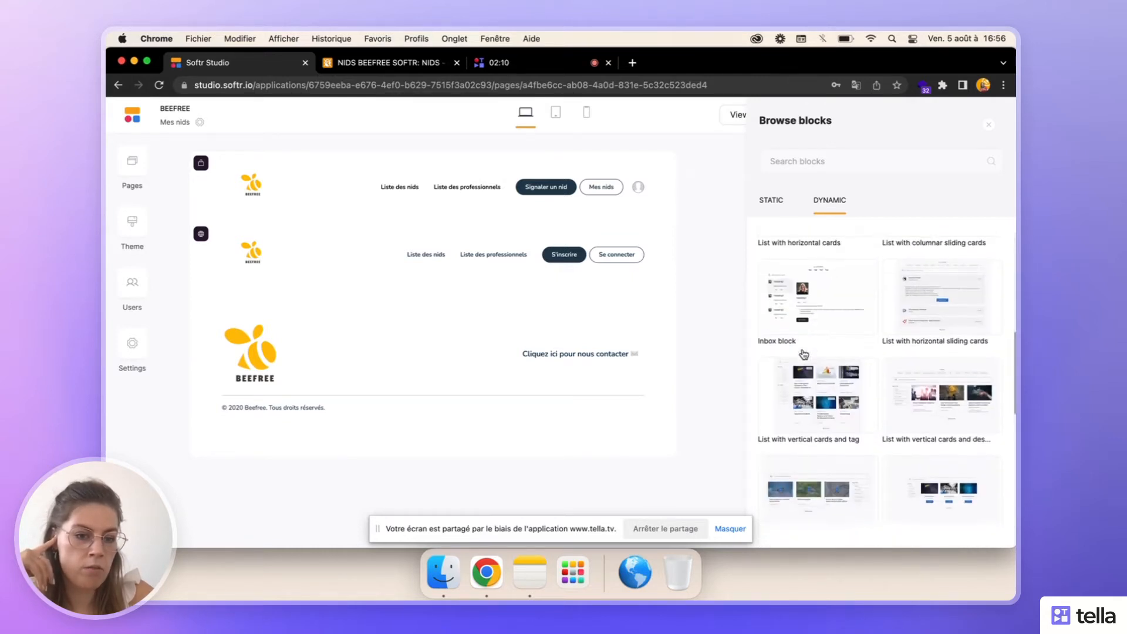
scroll(804, 354, "down", 3)
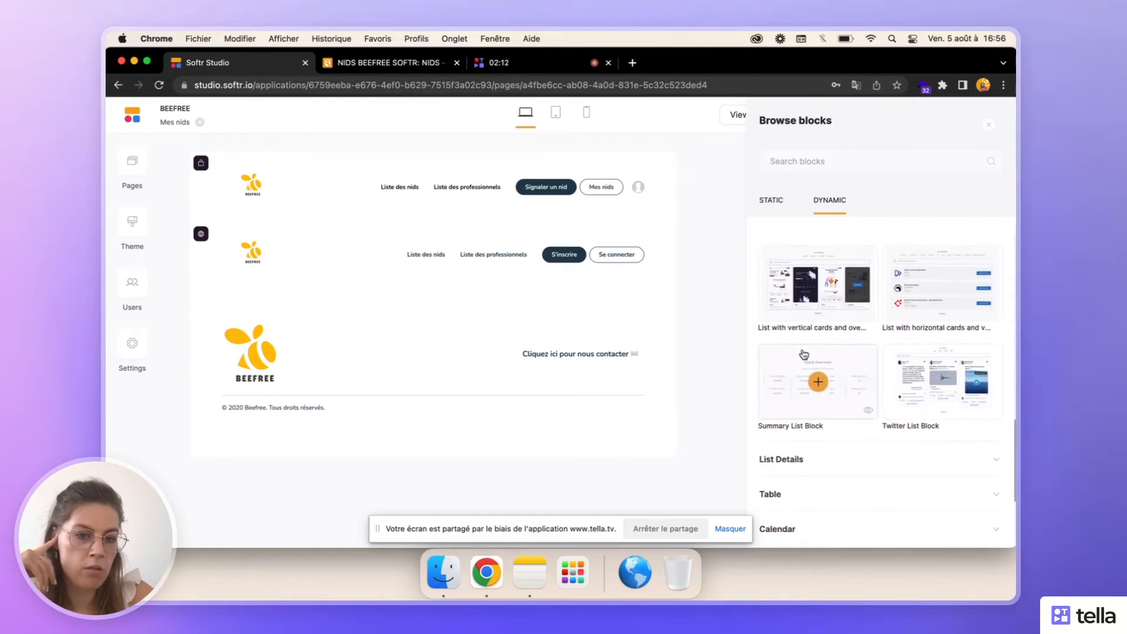
scroll(804, 353, "up", 3)
scroll(804, 353, "up", 3)
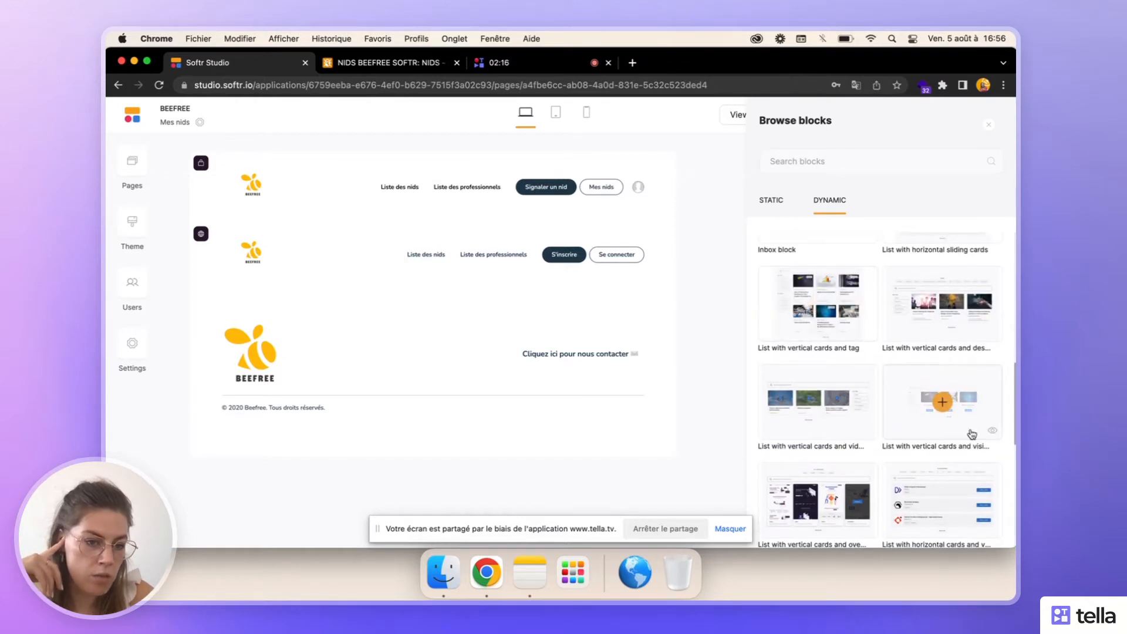
mouse_move(991, 433)
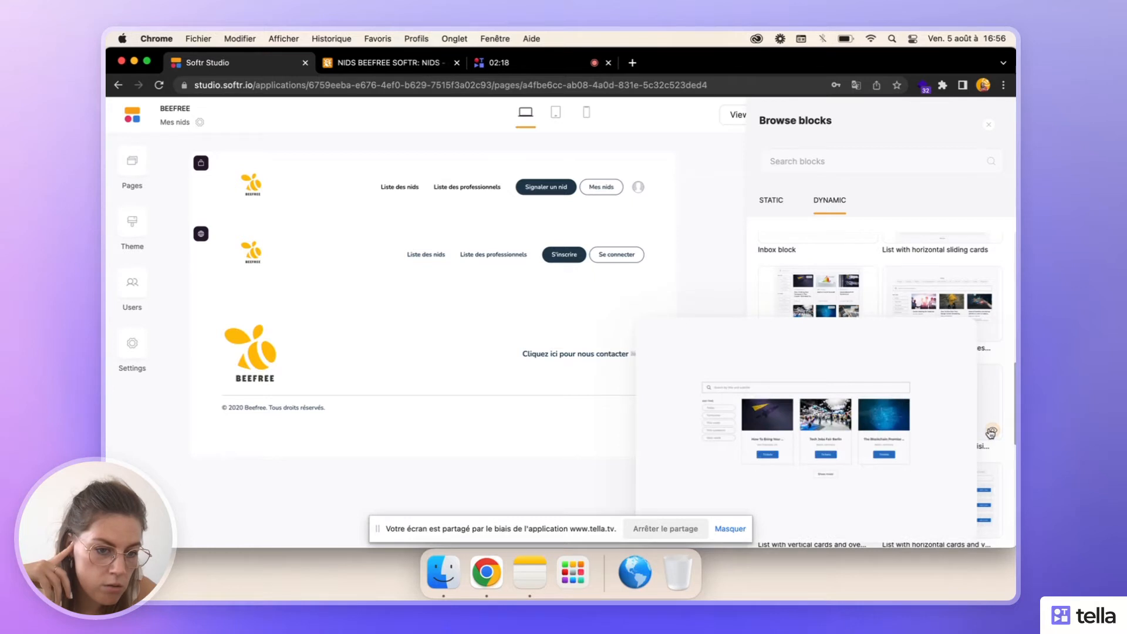
left_click(994, 394)
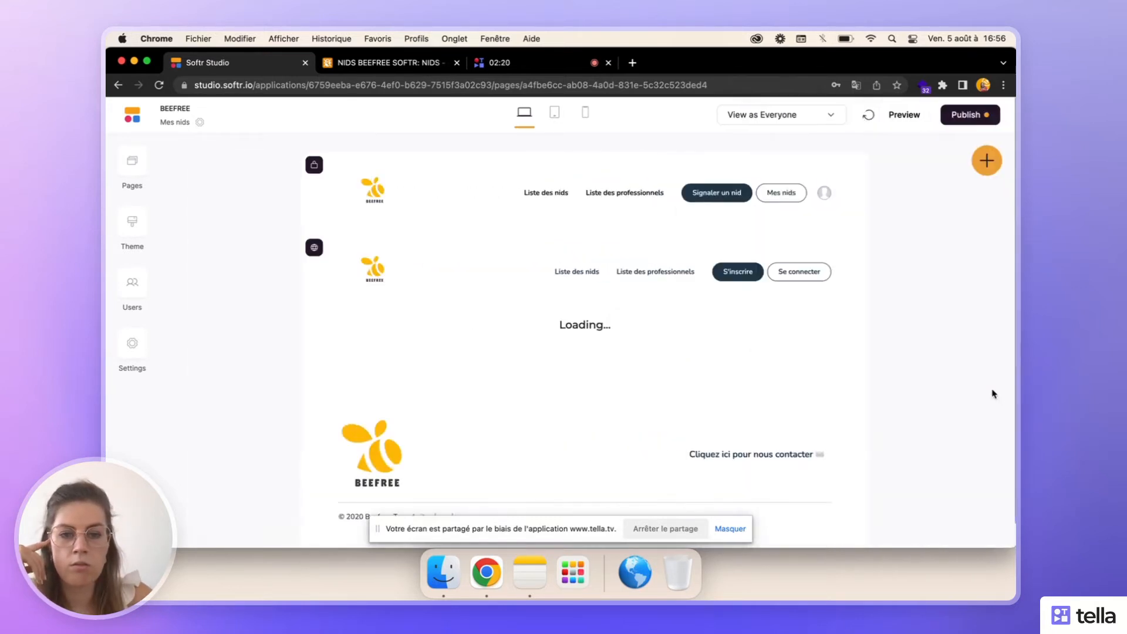
- Switch to Airtable and create a new collaborative grid view in the NIDS table
left_click(394, 66)
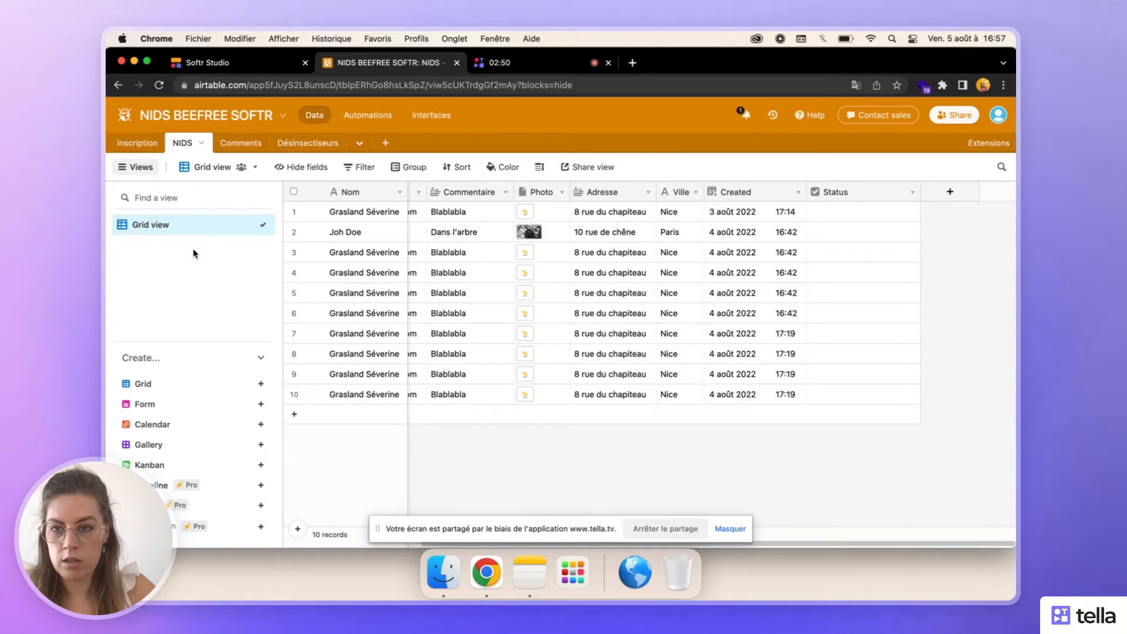
left_click(194, 385)
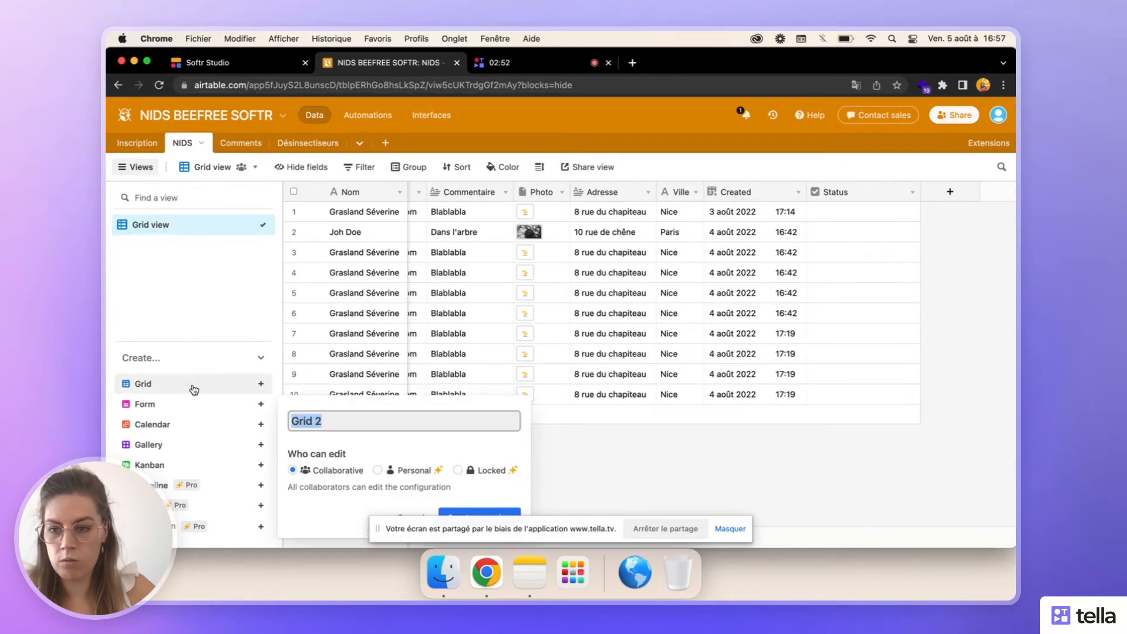
left_click(469, 514)
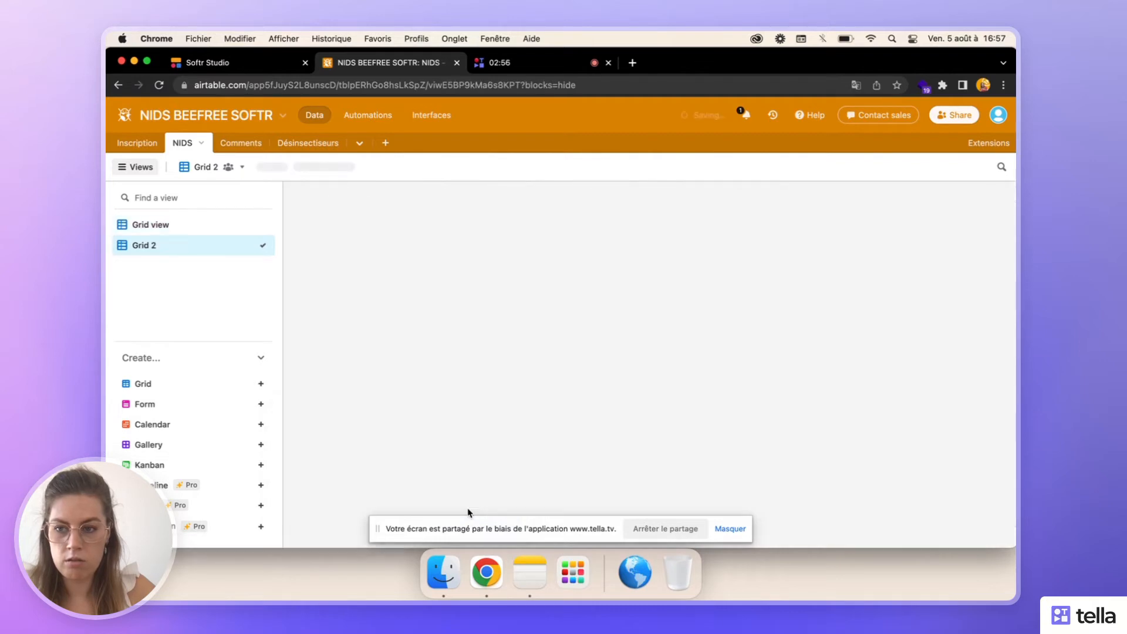
- Filter the new grid view to show only records whose Status checkbox is unchecked
left_click(350, 167)
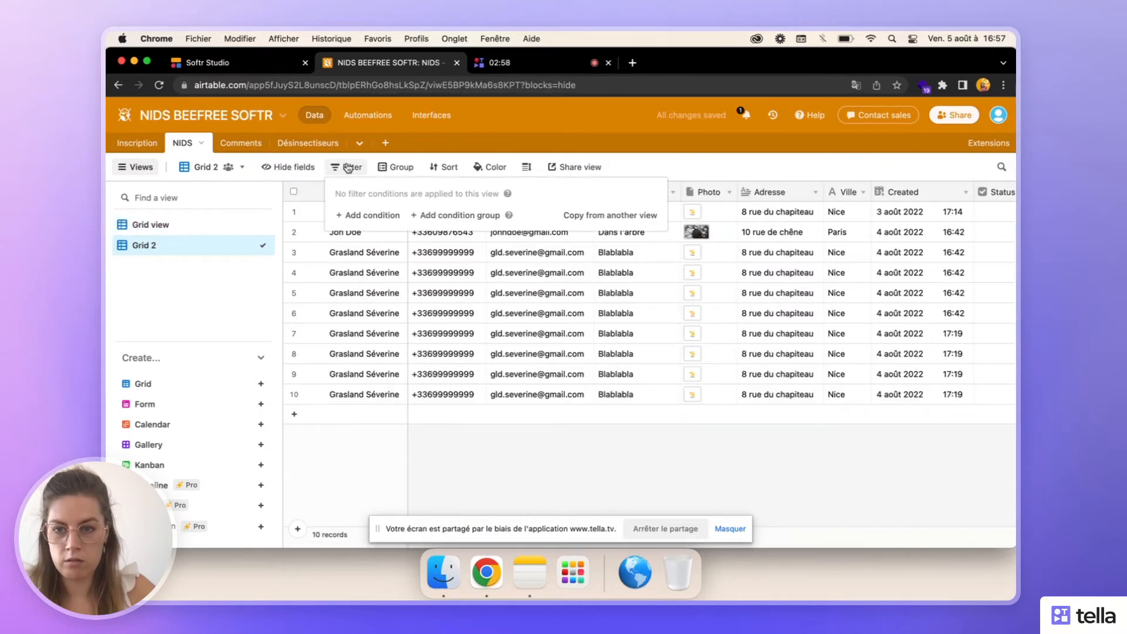
left_click(370, 217)
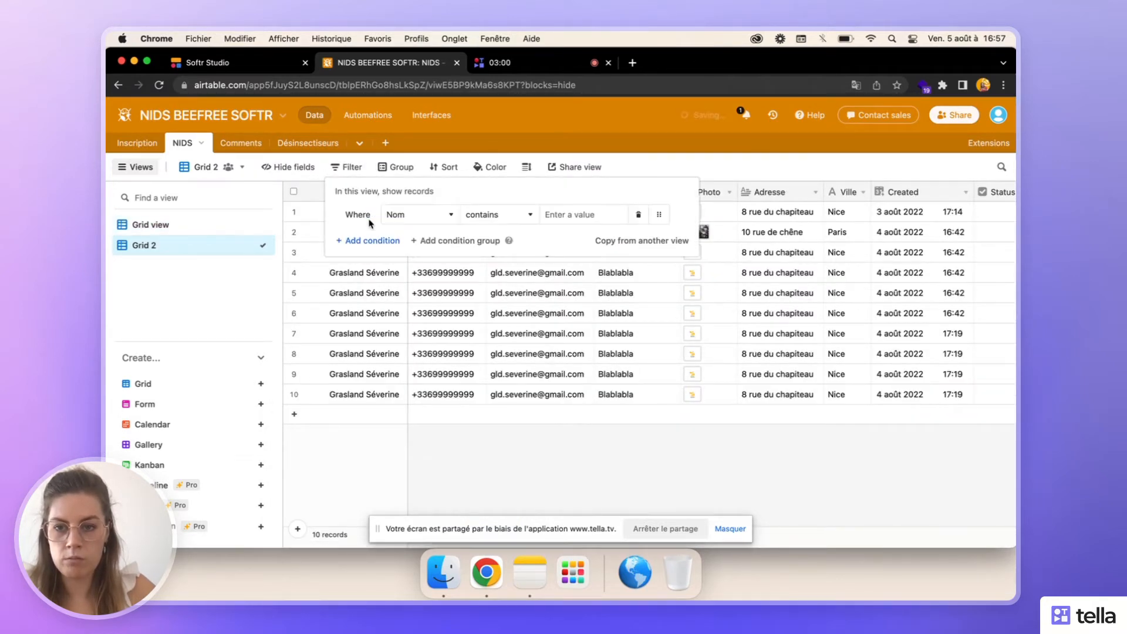
left_click(447, 218)
scroll(440, 305, "down", 3)
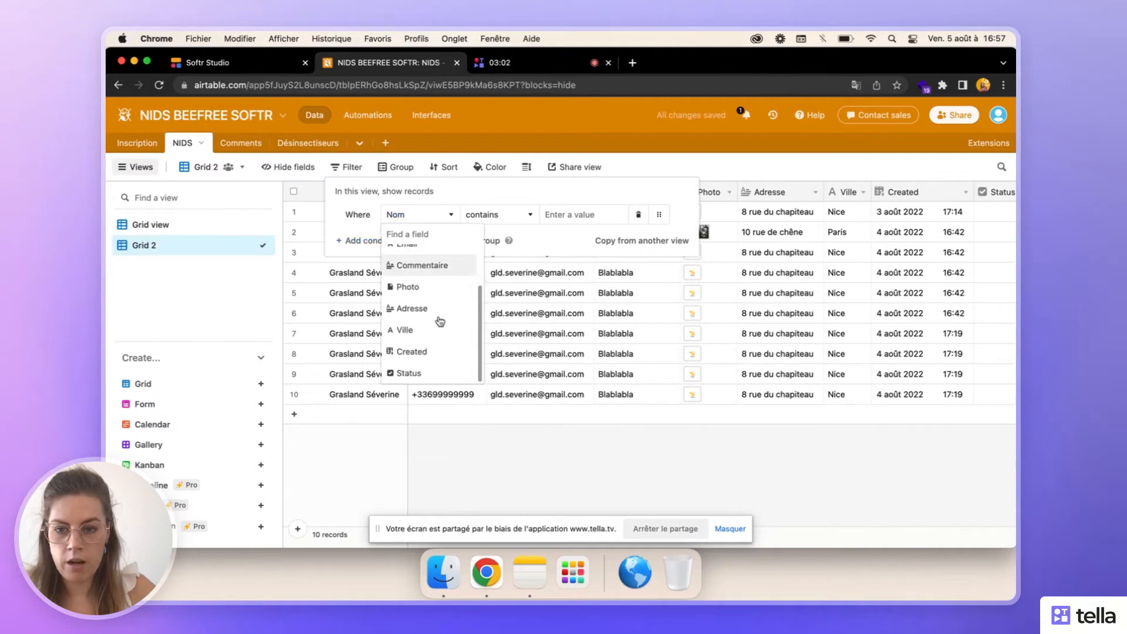
left_click(430, 373)
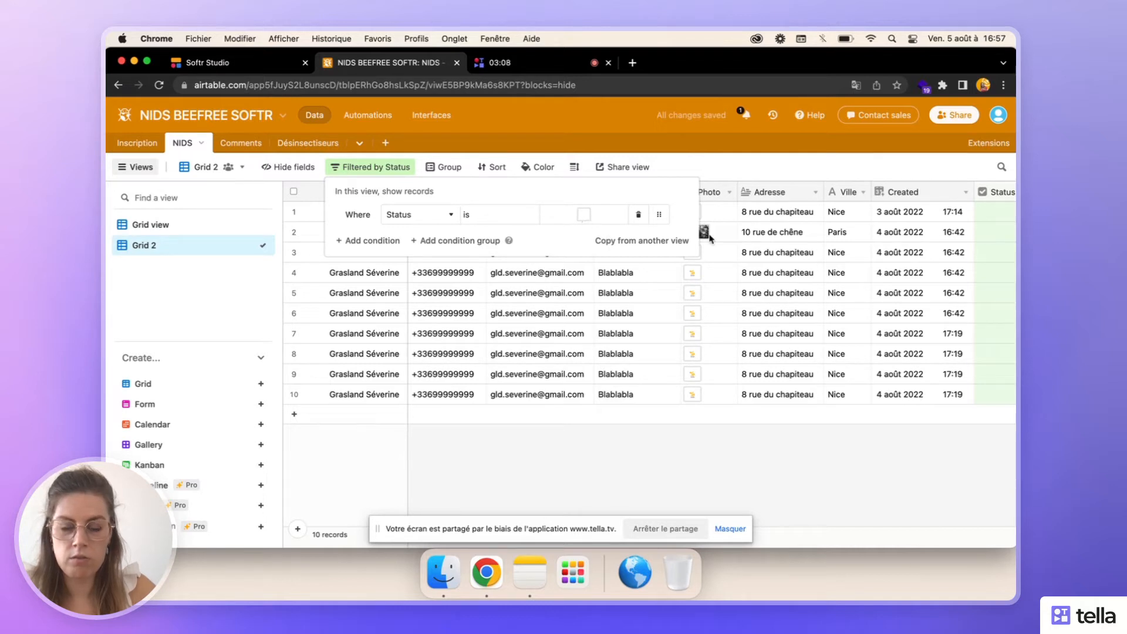
left_click(695, 454)
scroll(863, 298, "right", 5)
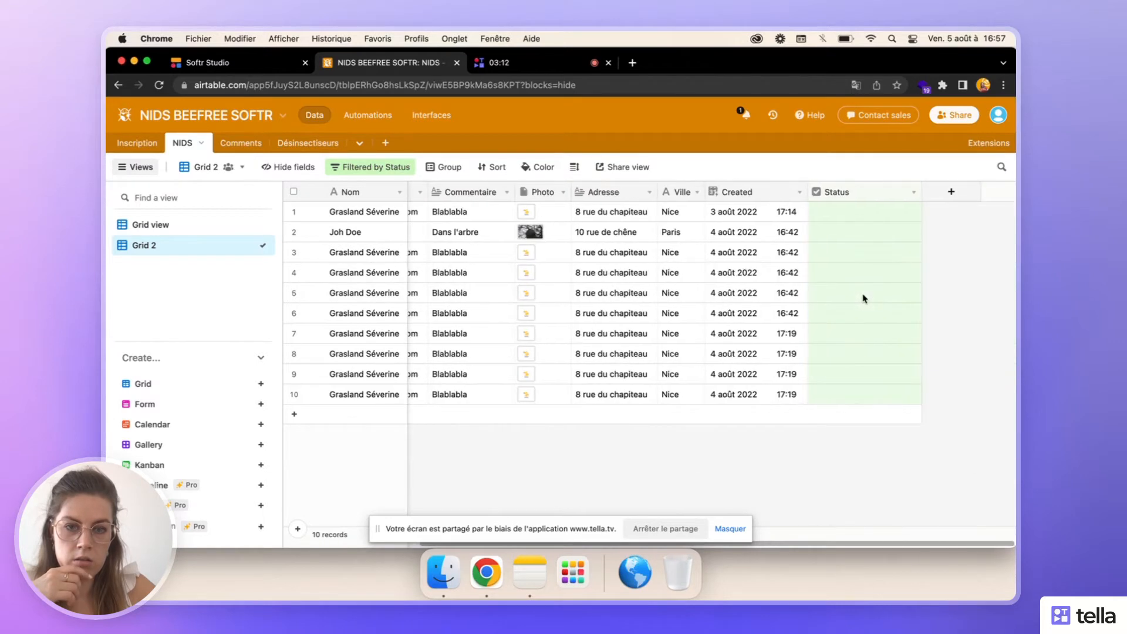
- Rename the filtered grid view as "Nids non détruis"
double_click(144, 246)
type("Nids")
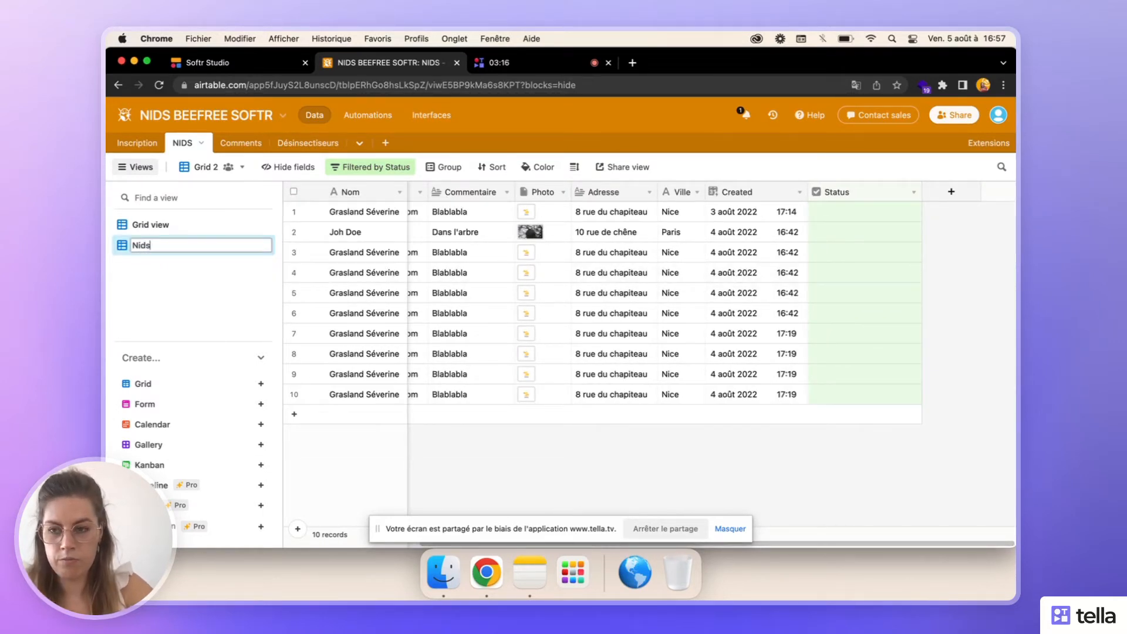
type(" non dét")
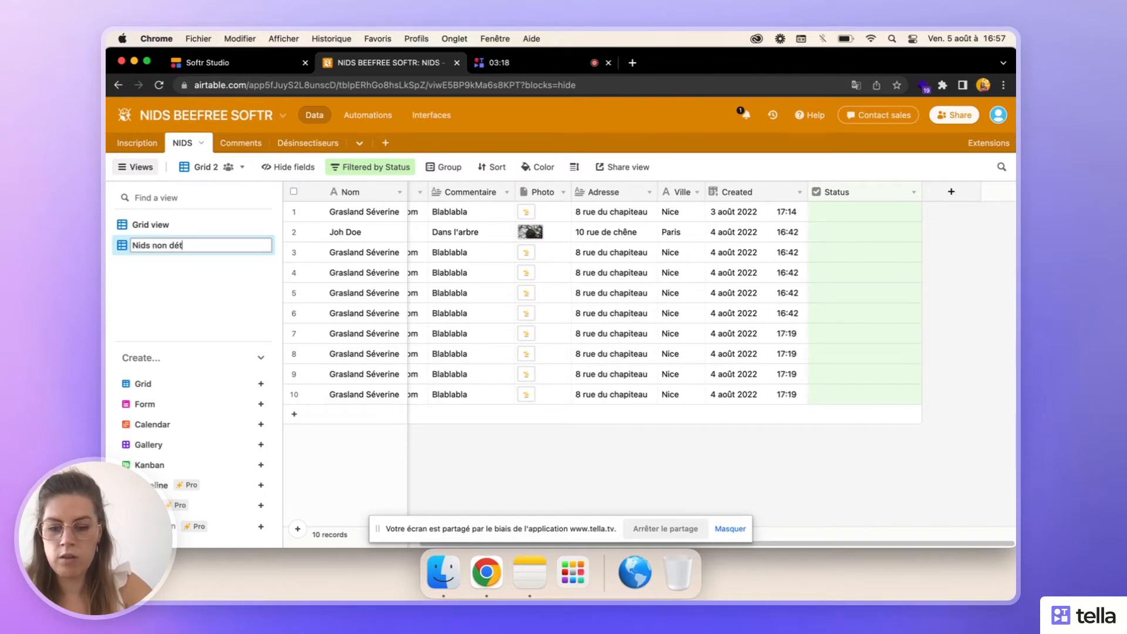
type("ruis")
left_click(178, 229)
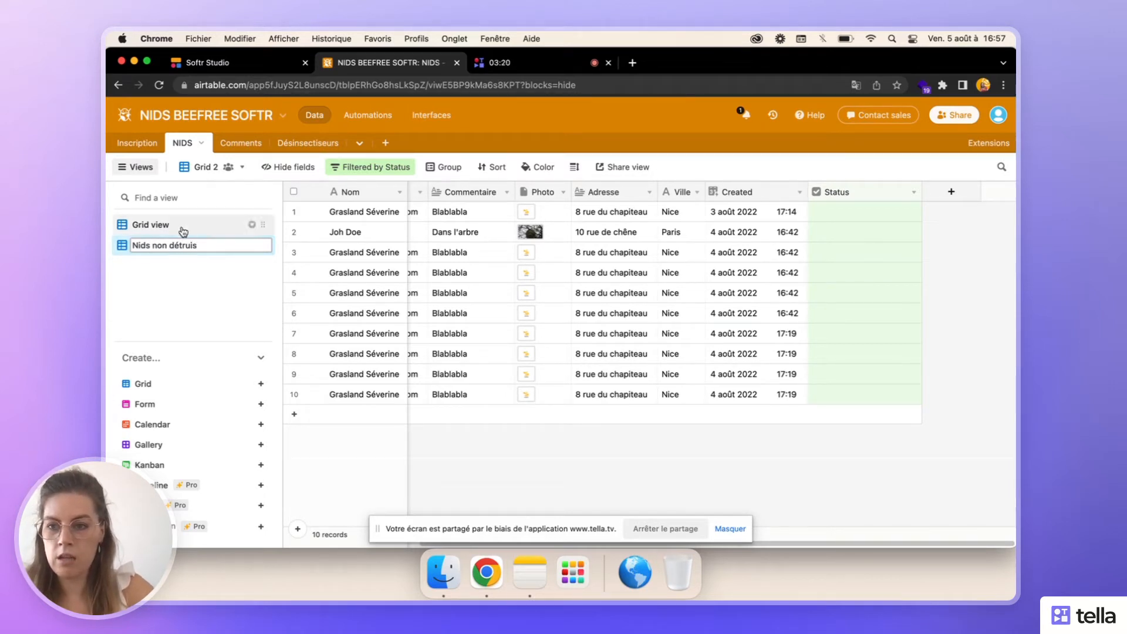
- Rename the original grid view as "Ensemble des nids" and switch to the "Nids non détruis" view
double_click(178, 227)
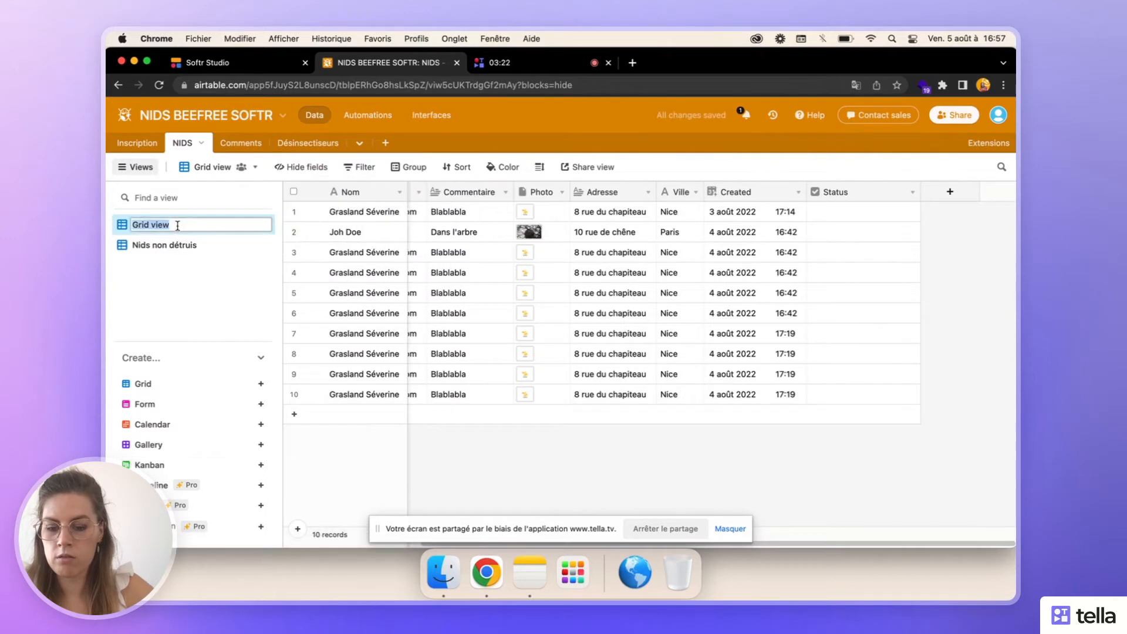
type("Ensemble de snids")
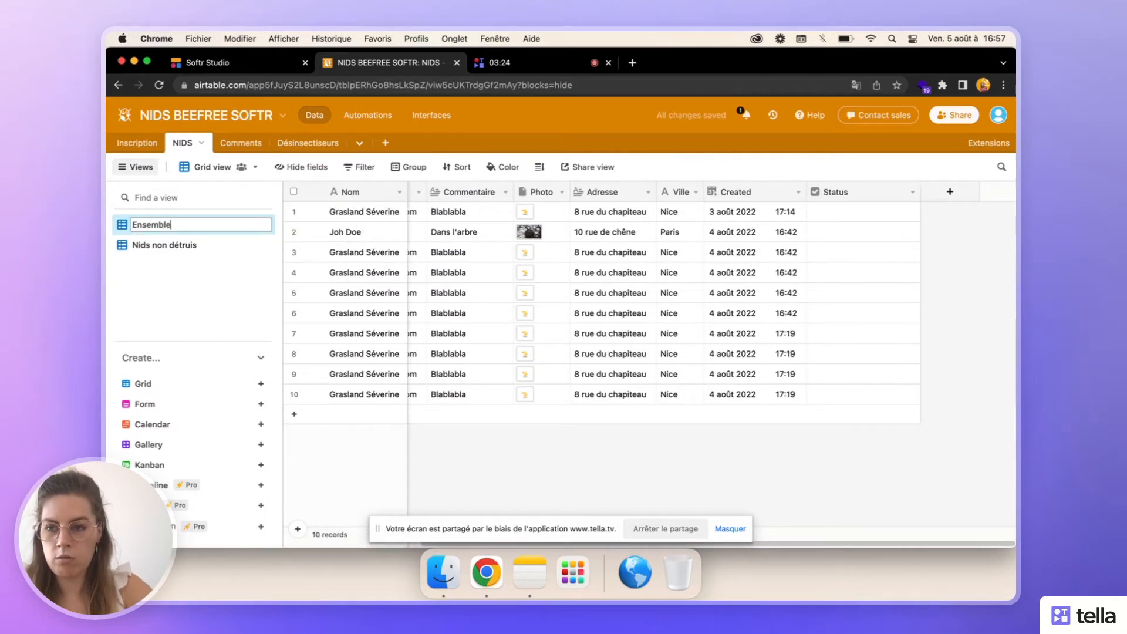
left_click(183, 225)
key("BackSpace")
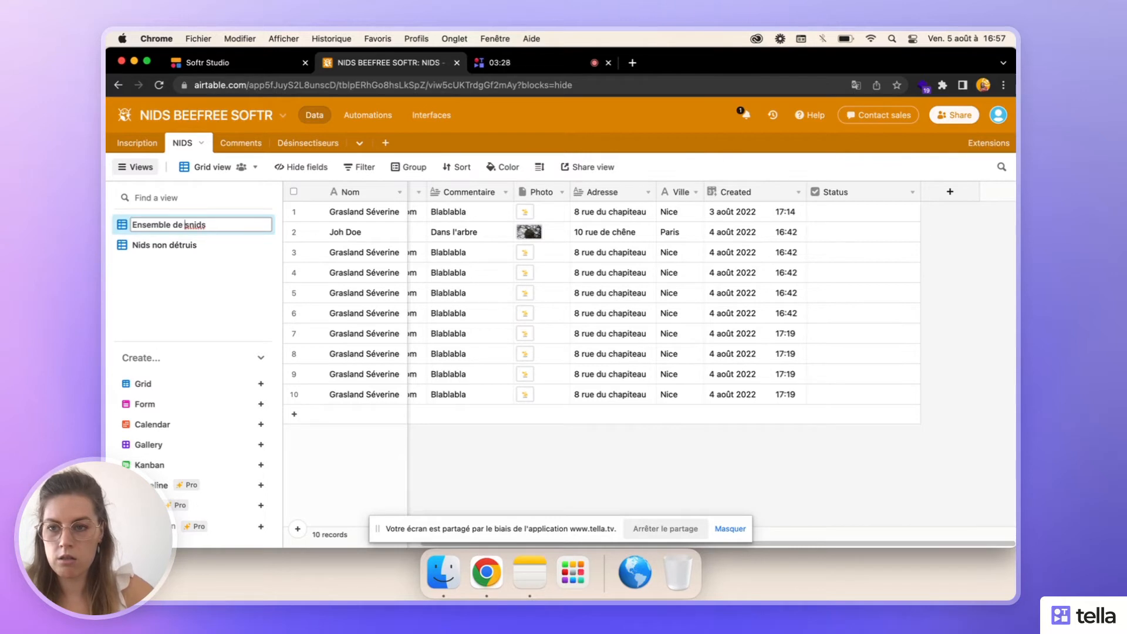
key("BackSpace")
key("Right")
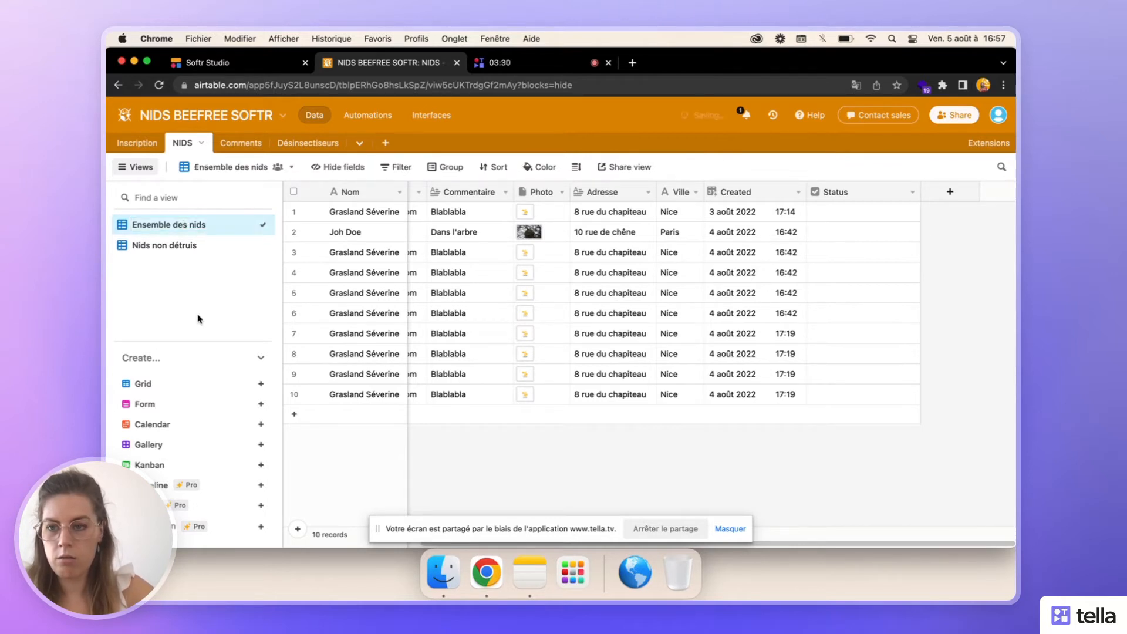
left_click(193, 254)
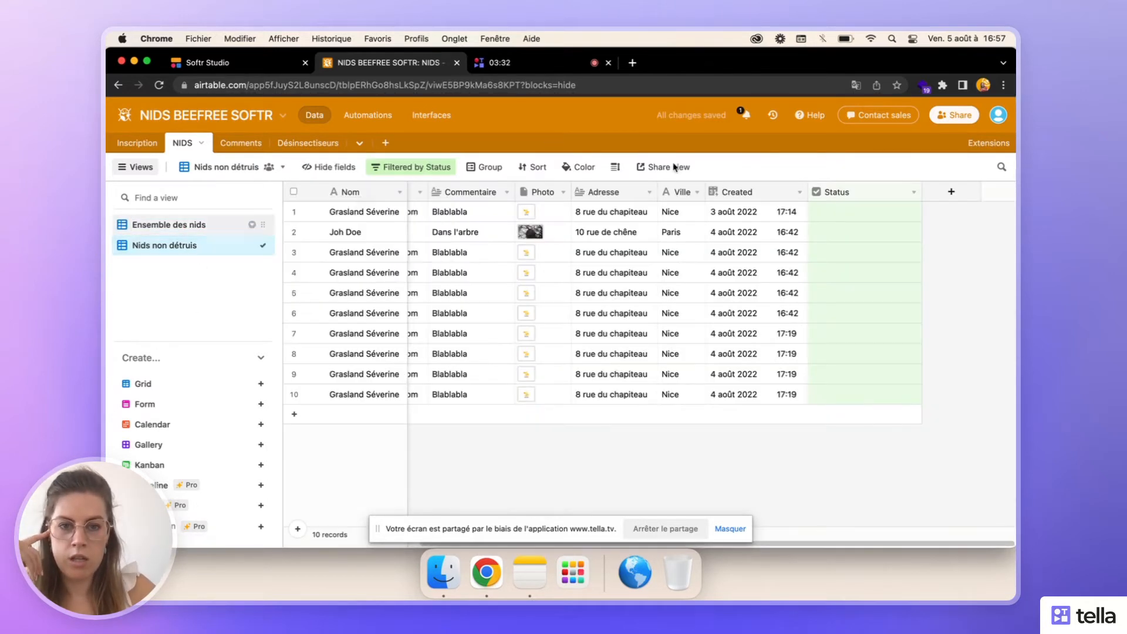
- Switch to Softr Studio and open the settings of the list block on the "Mes nids" page
scroll(545, 312, "left", 3)
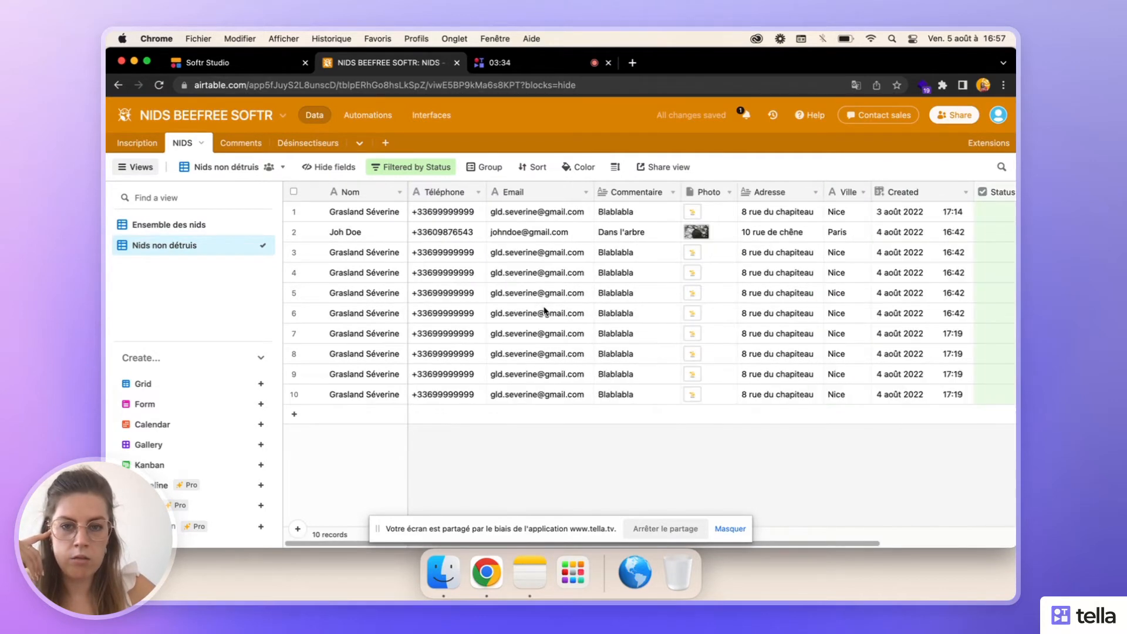
left_click(246, 64)
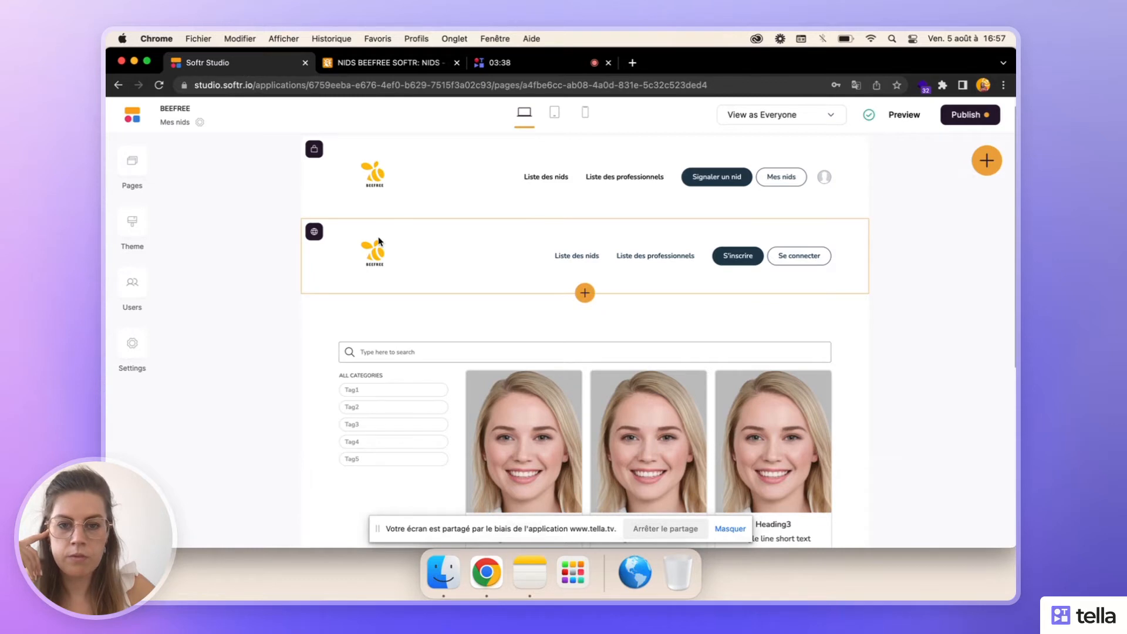
scroll(505, 329, "down", 5)
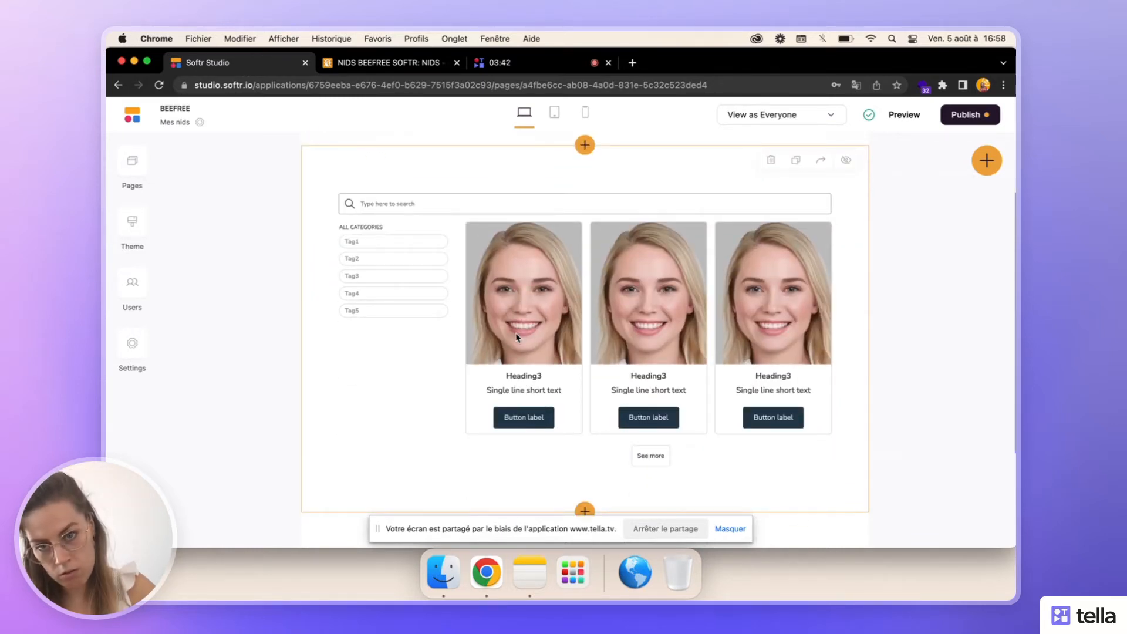
left_click(516, 336)
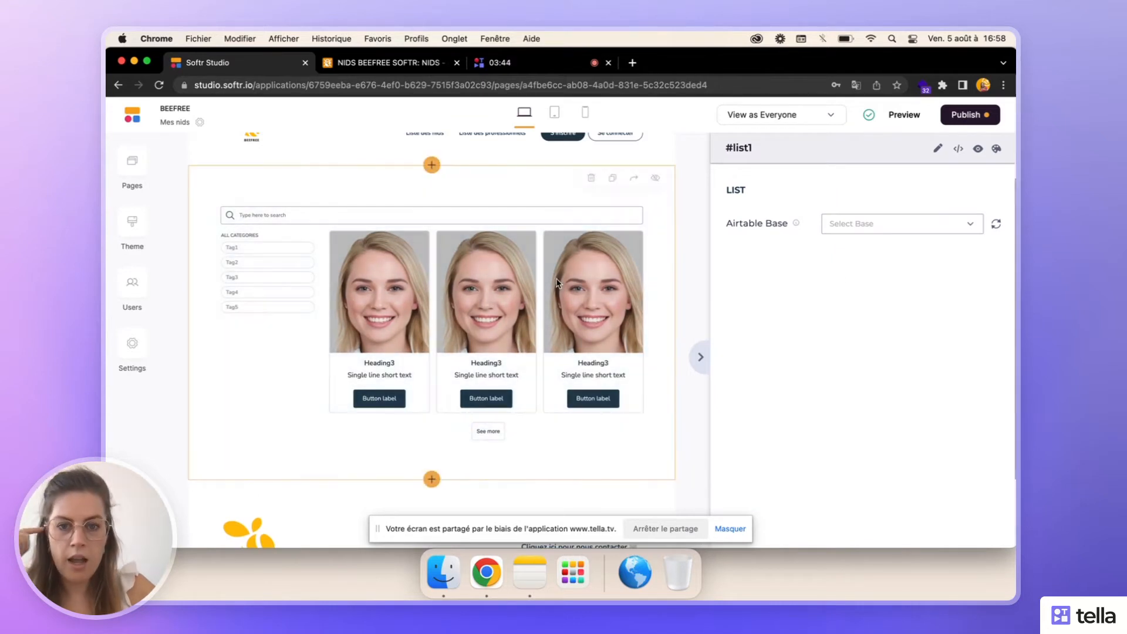
scroll(558, 284, "up", 3)
scroll(557, 284, "down", 4)
scroll(558, 284, "up", 2)
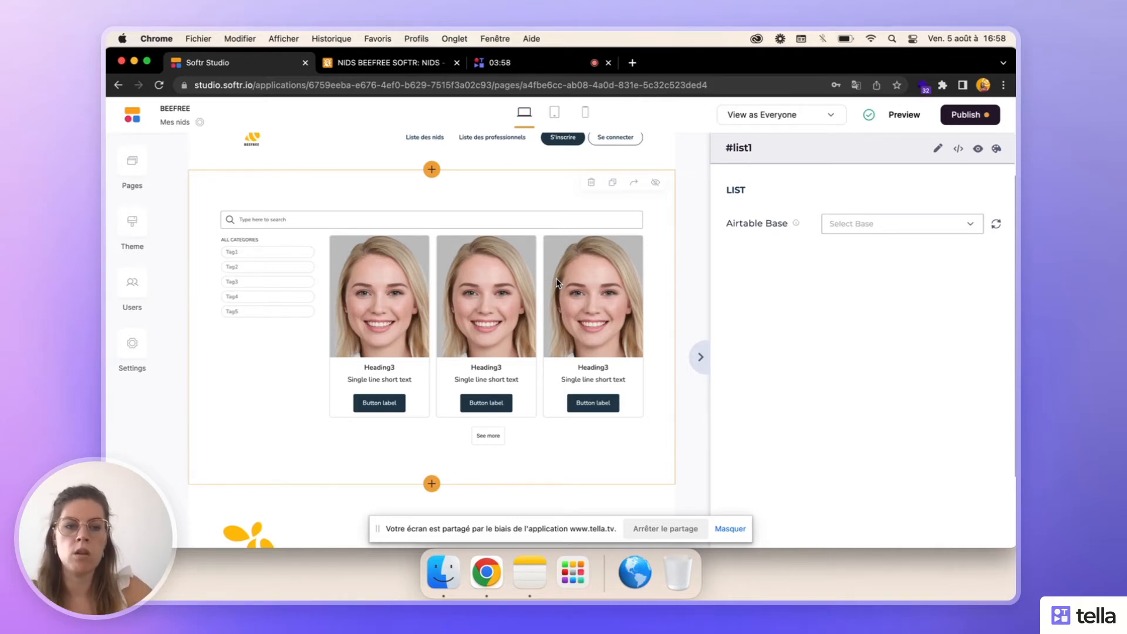
- Connect the list block to the NIDS table of the "NIDS BEEFREE SOFTR" base, with "Nids non détruis" as default view
left_click(875, 226)
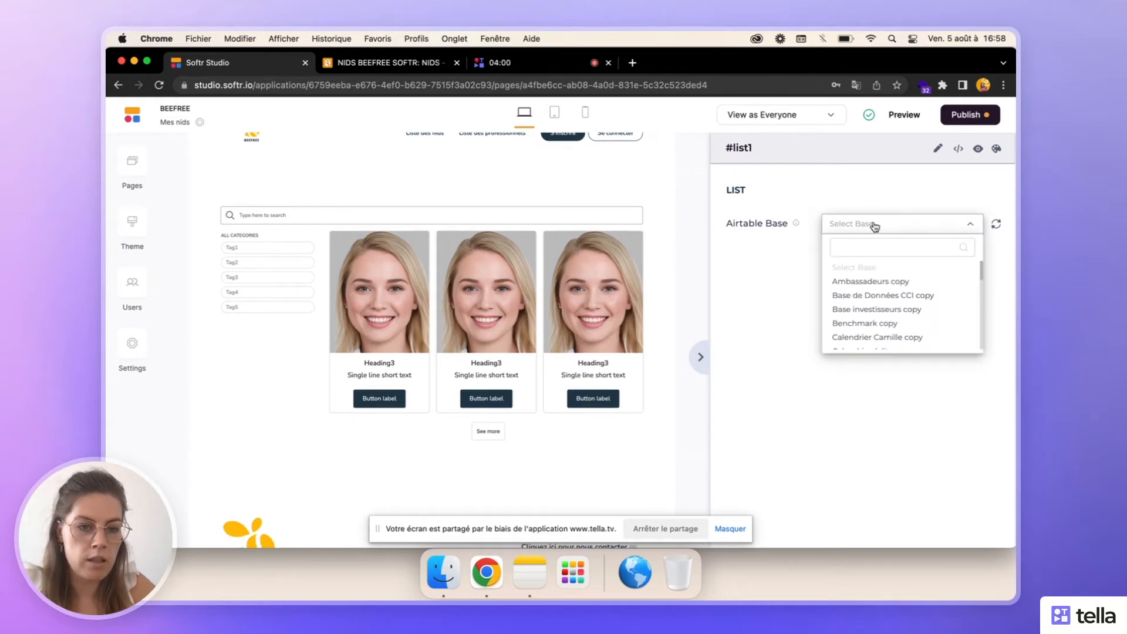
scroll(885, 329, "down", 10)
scroll(885, 320, "up", 4)
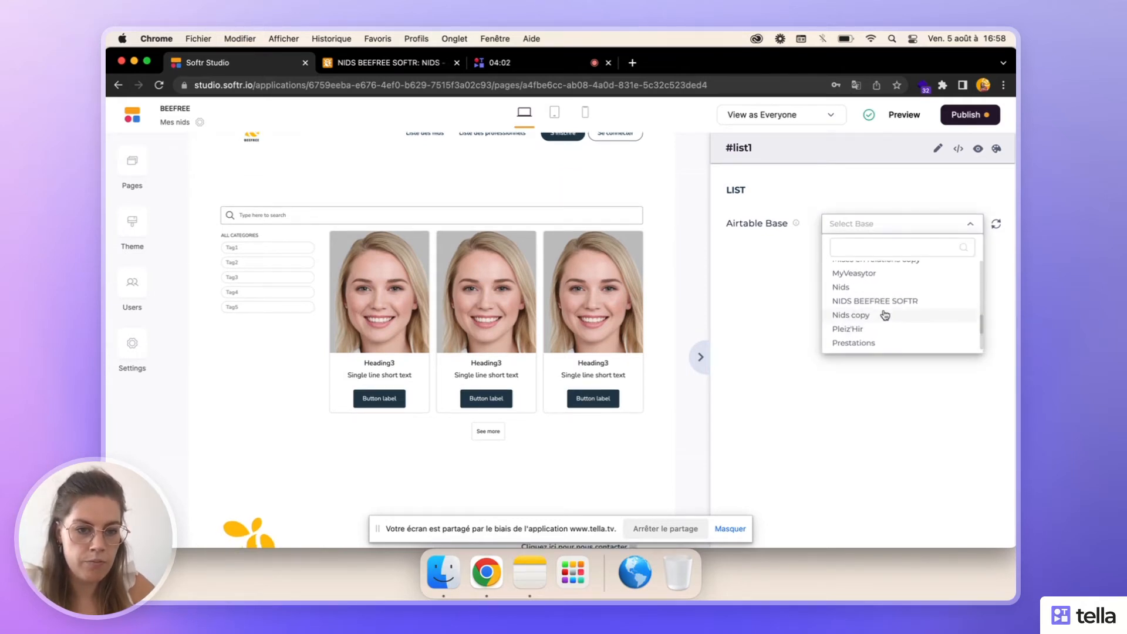
left_click(878, 301)
left_click(863, 261)
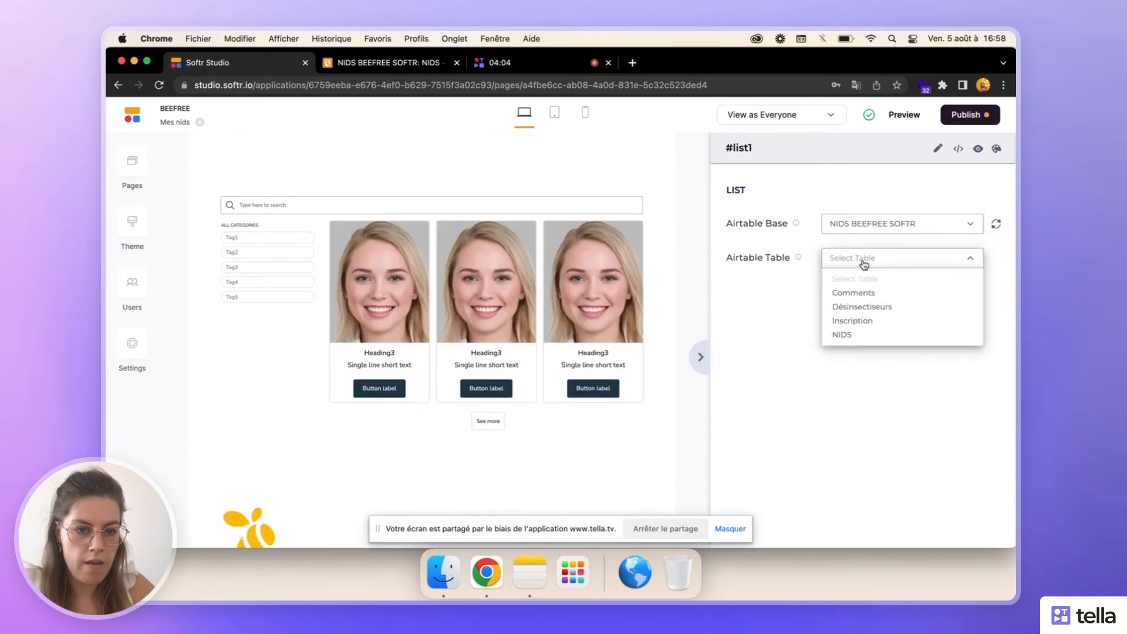
left_click(868, 335)
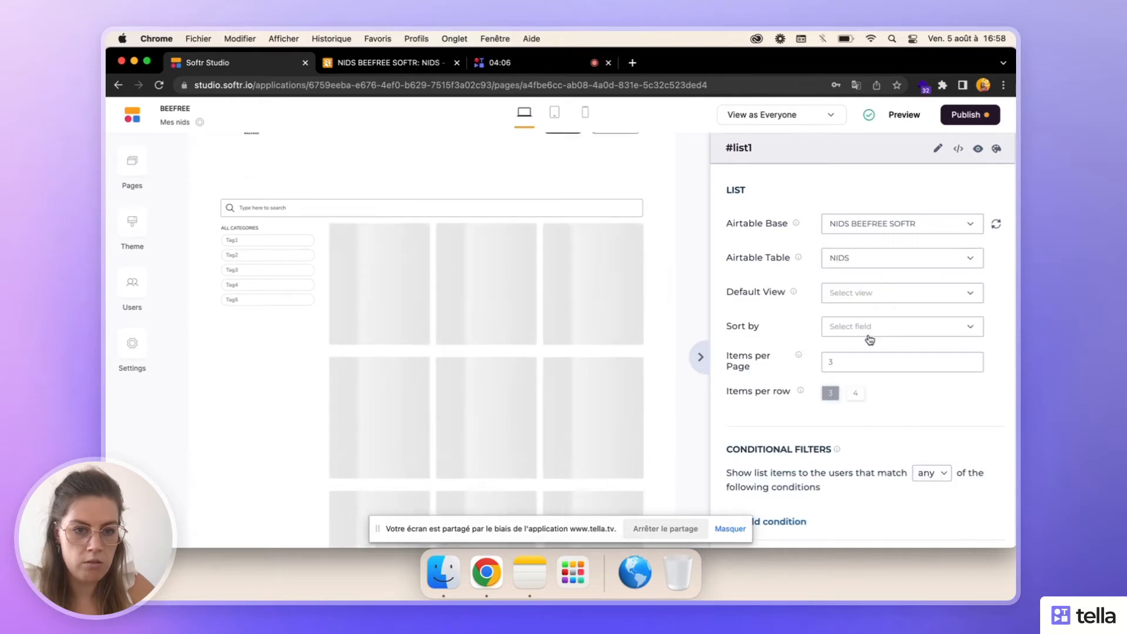
left_click(846, 293)
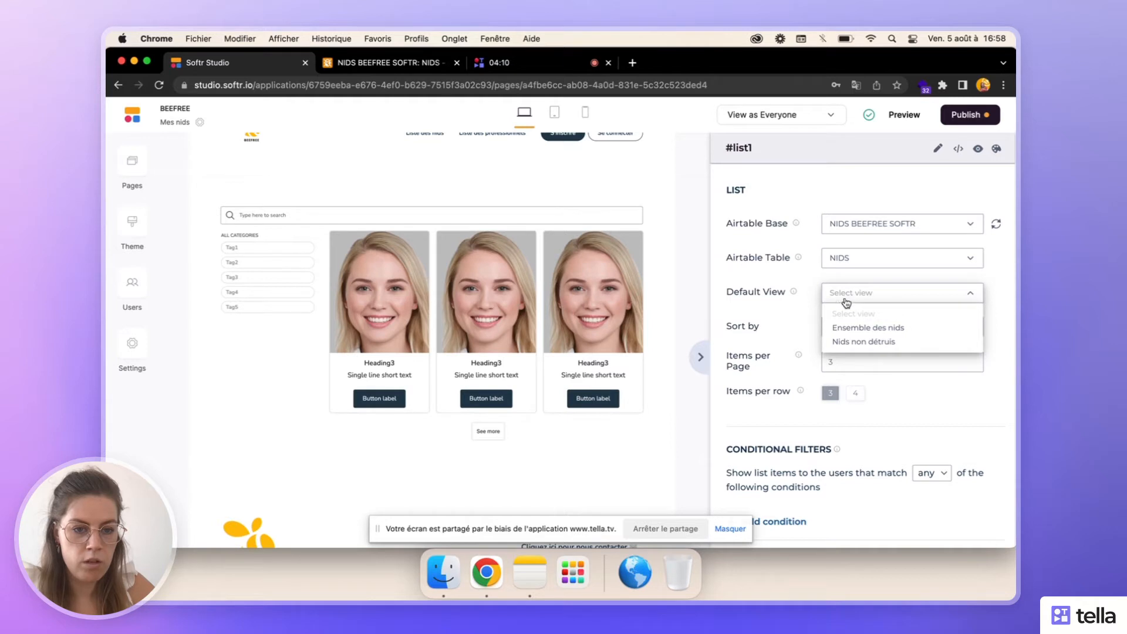
left_click(846, 342)
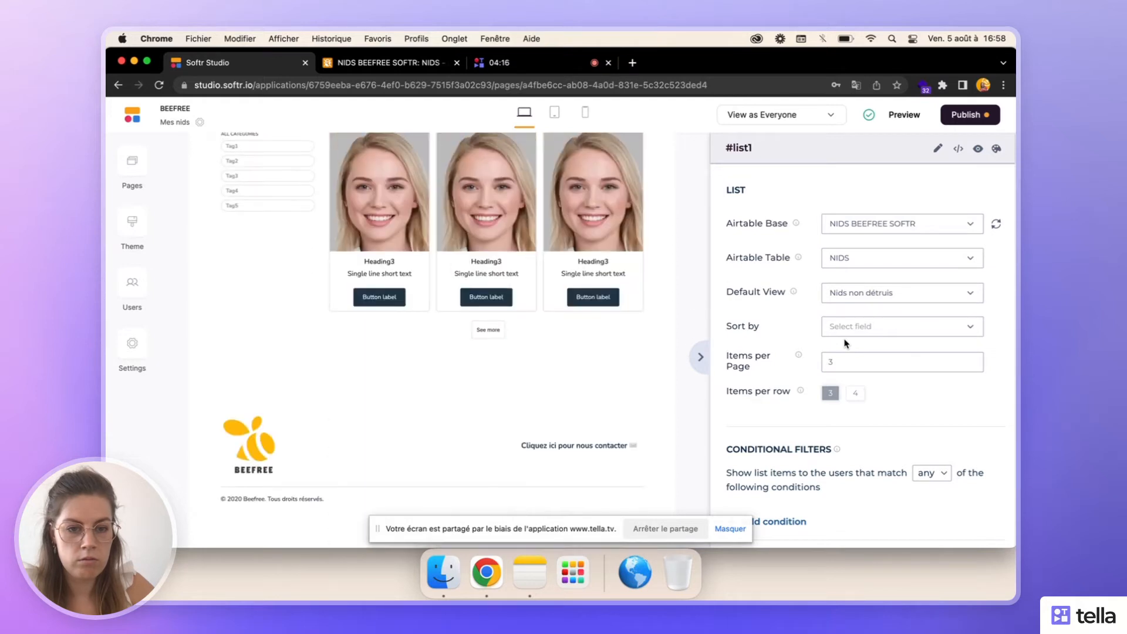
- Sort the list items by "Created // Z - A"
left_click(840, 328)
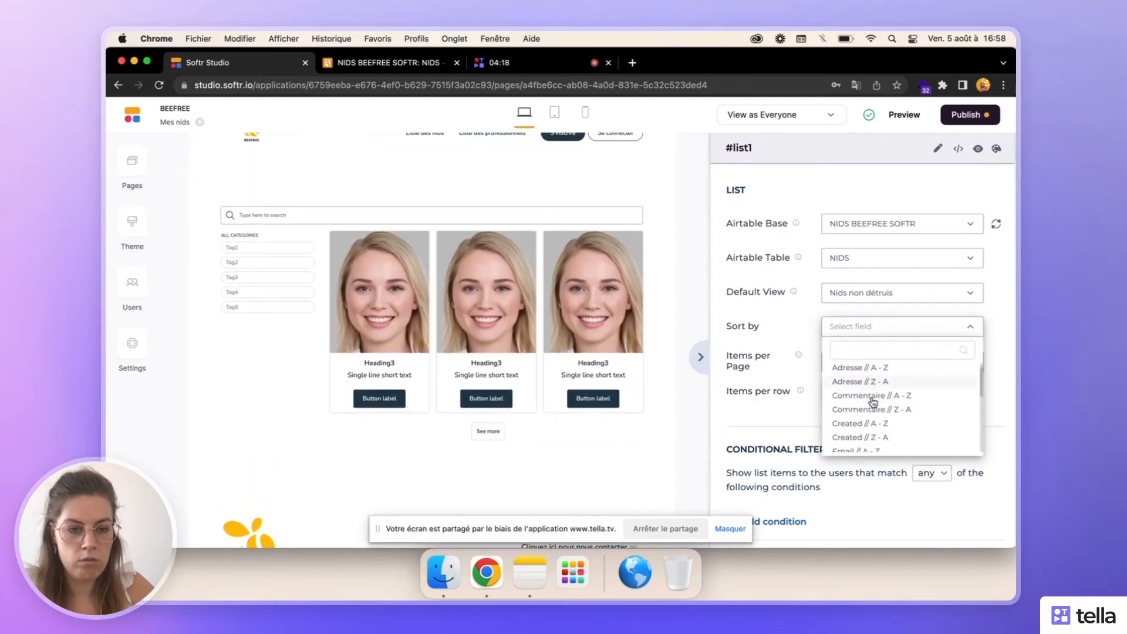
scroll(873, 402, "up", 1)
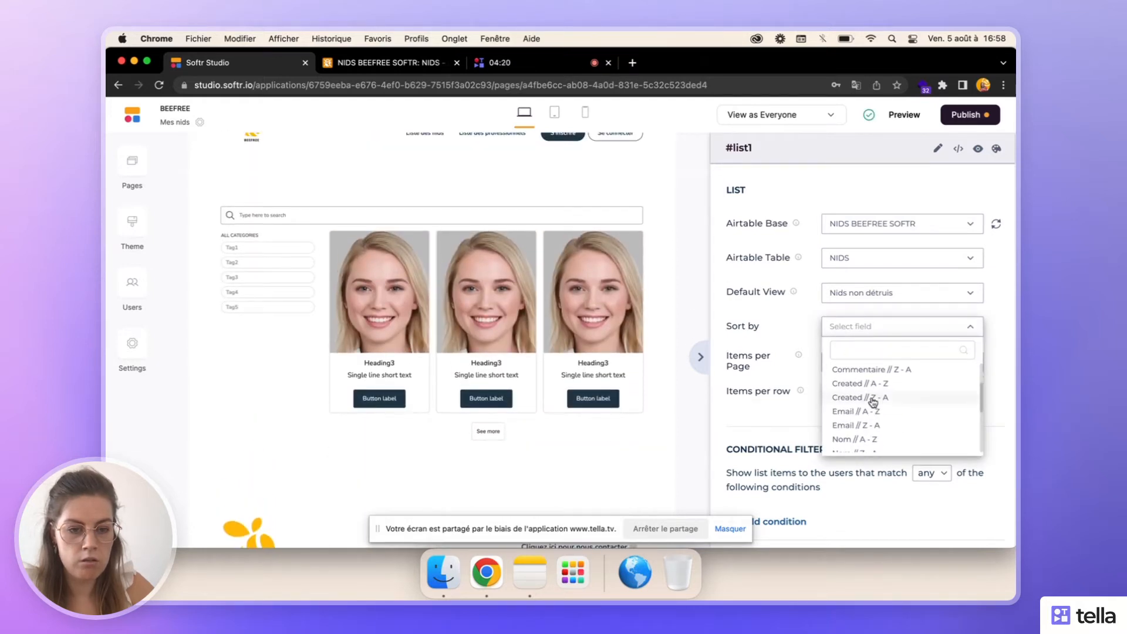
scroll(873, 402, "down", 1)
scroll(873, 402, "up", 1)
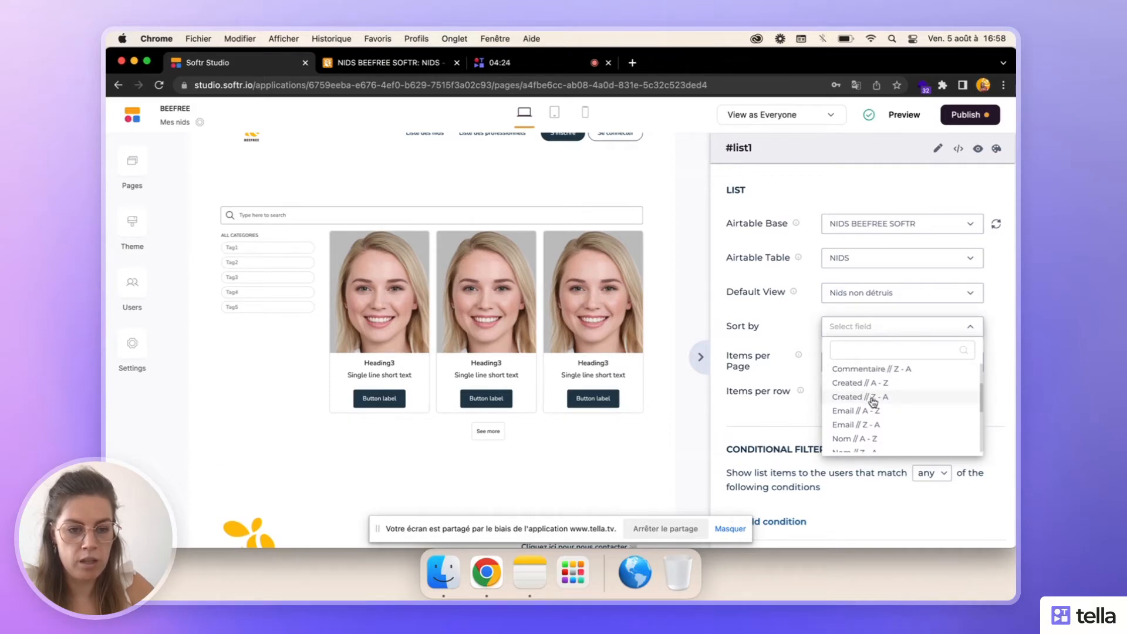
left_click(873, 397)
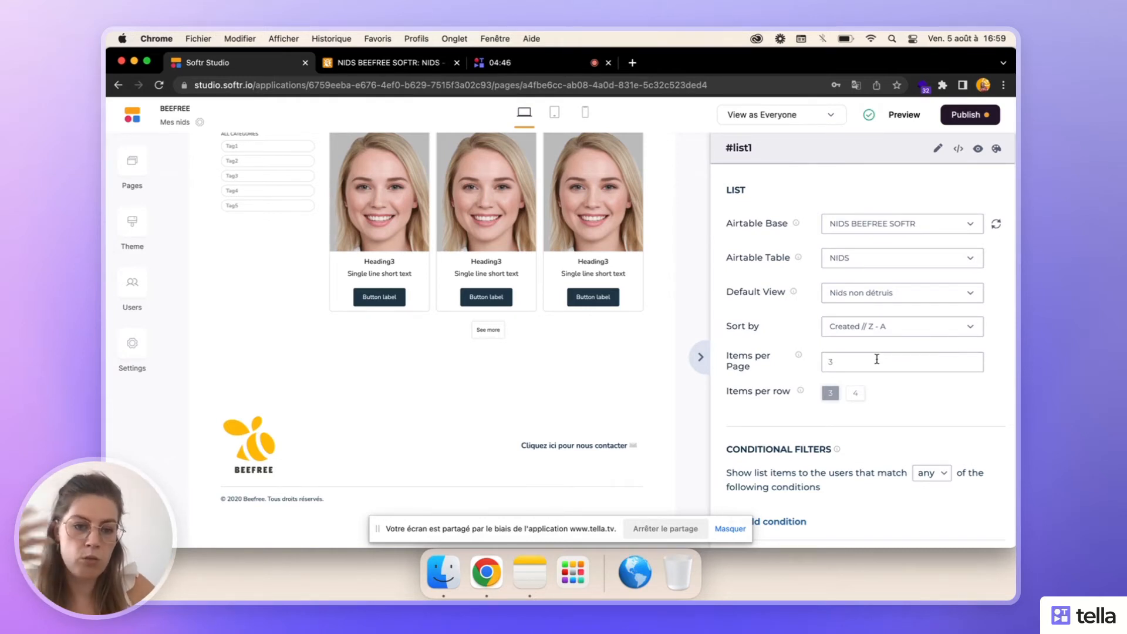
- Set the list block's number of items per page to 6
scroll(877, 359, "down", 3)
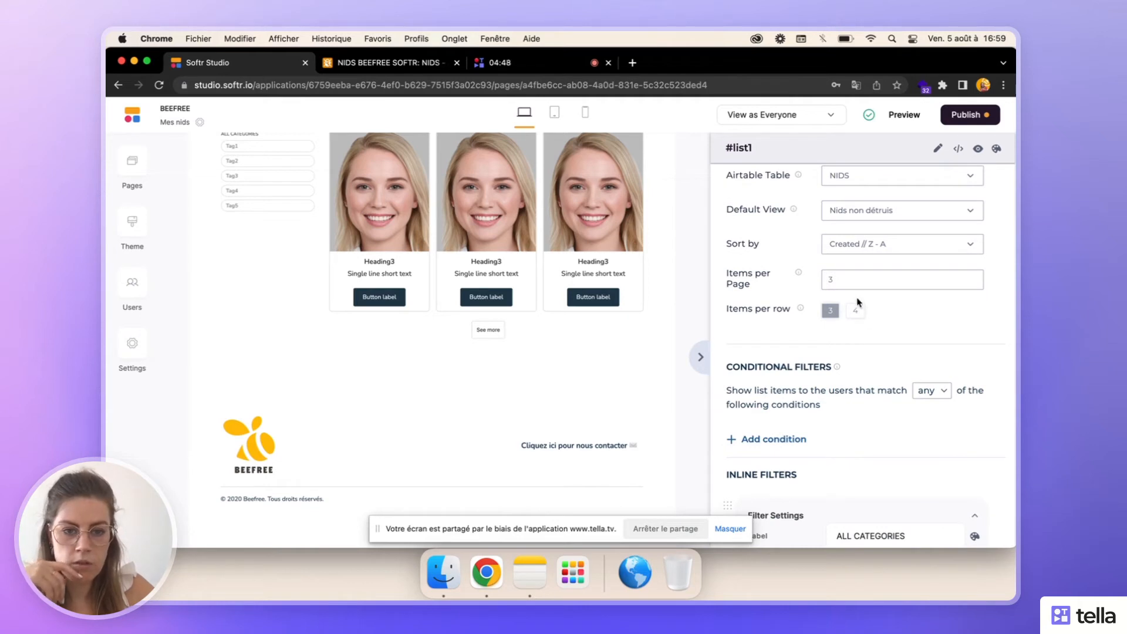
left_click(849, 282)
key("BackSpace")
type("16")
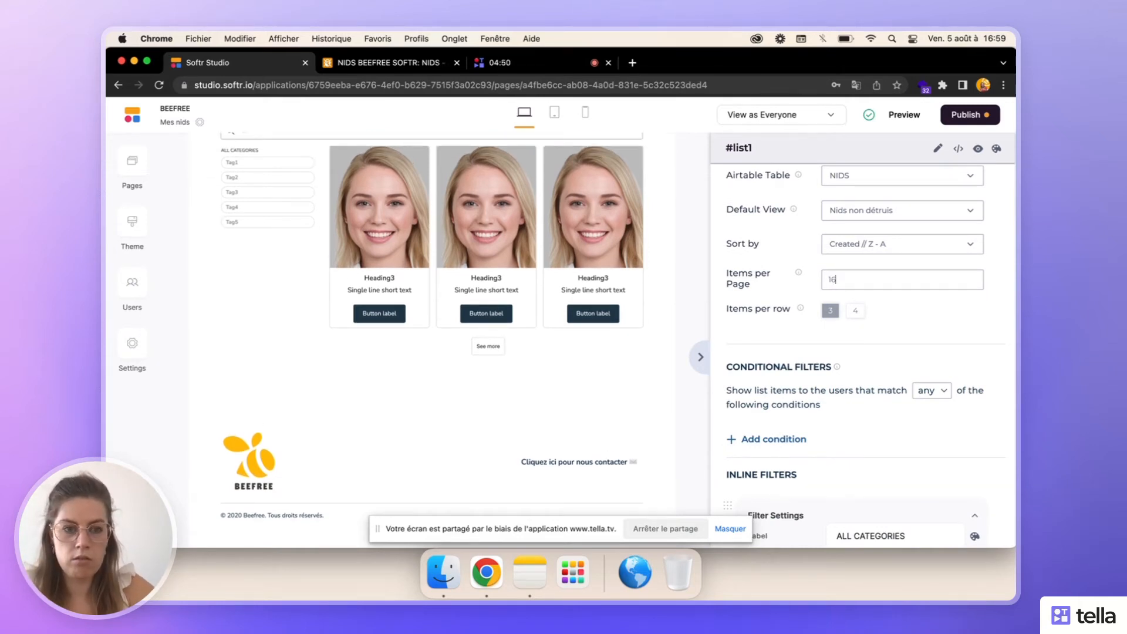
key("Left")
key("BackSpace")
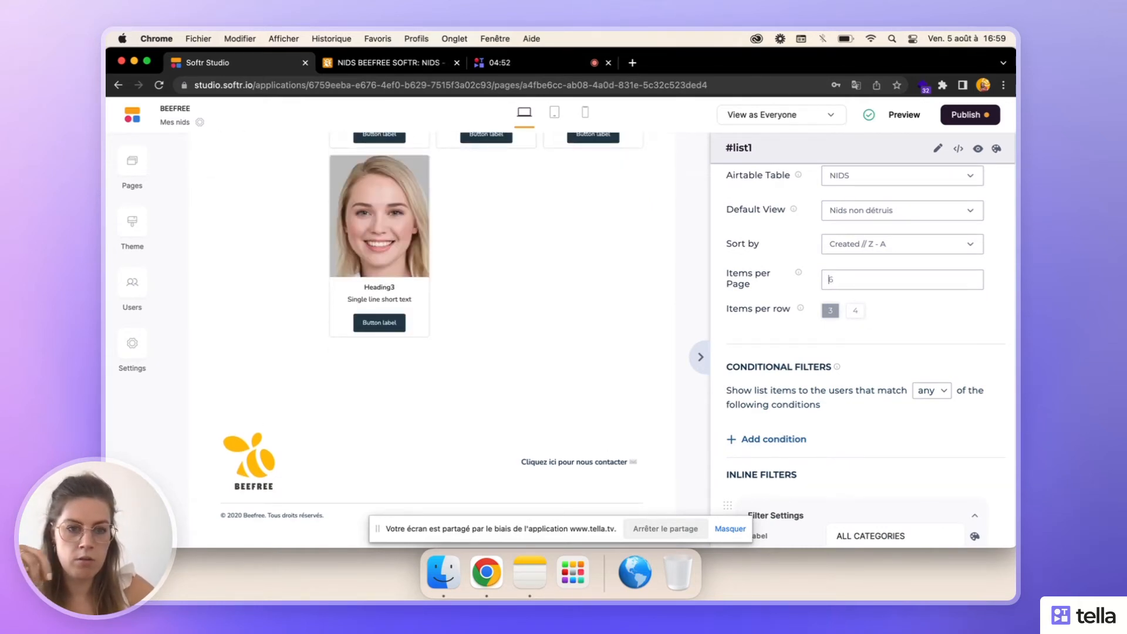
- Make the conditional filters match all conditions and add a new condition
scroll(937, 347, "down", 3)
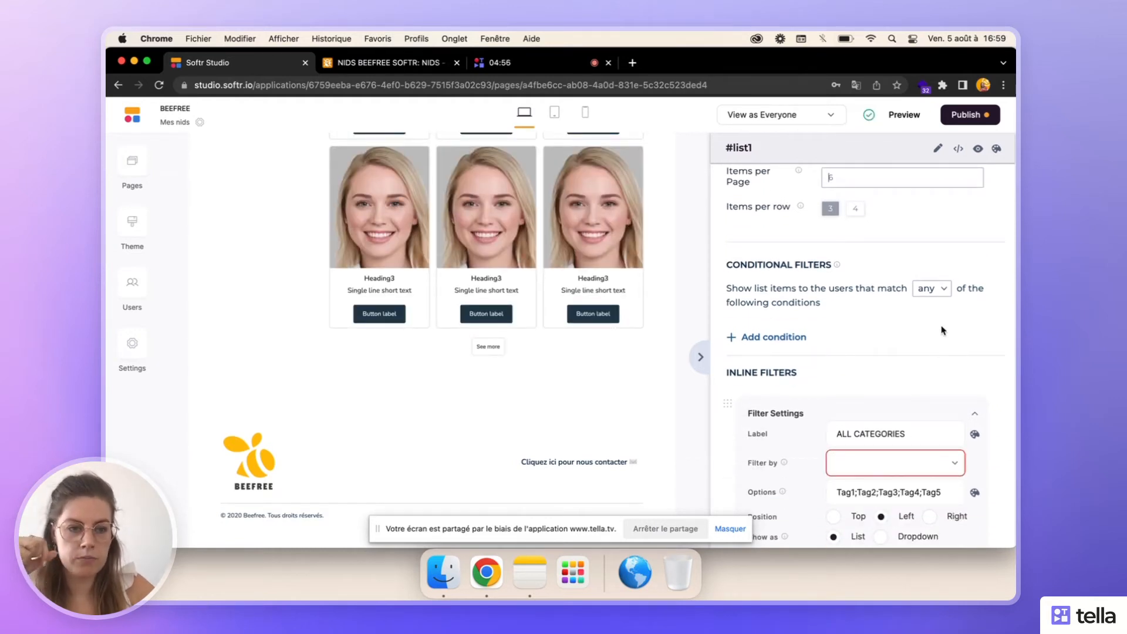
left_click(942, 290)
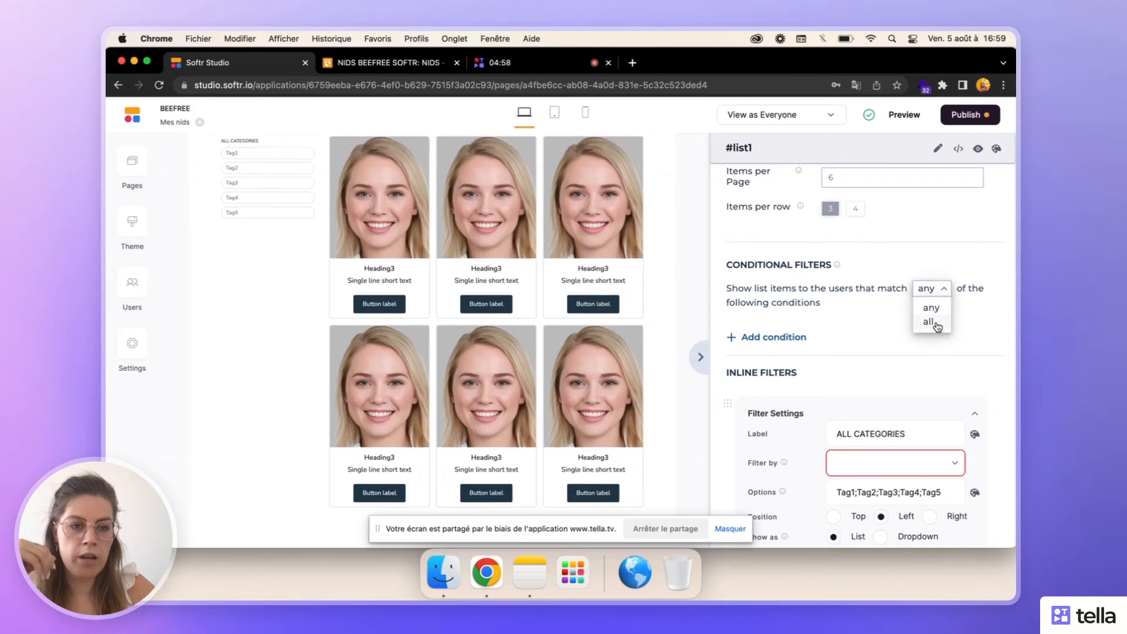
left_click(935, 323)
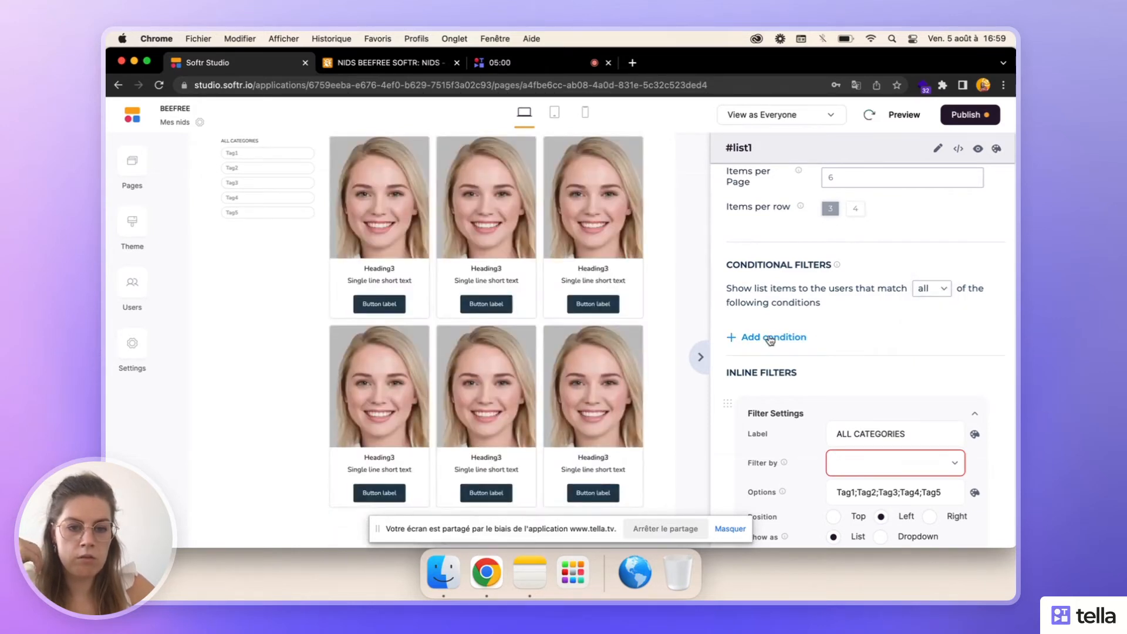
left_click(769, 337)
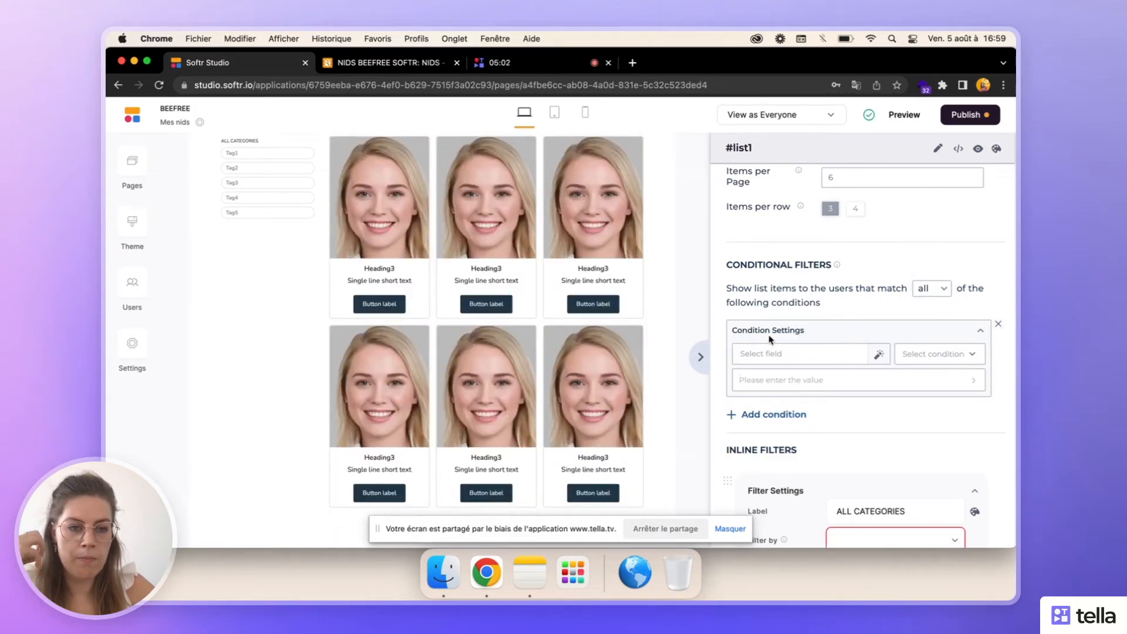
- Define the condition so that the Email field is the Logged in User's Email
scroll(843, 308, "down", 2)
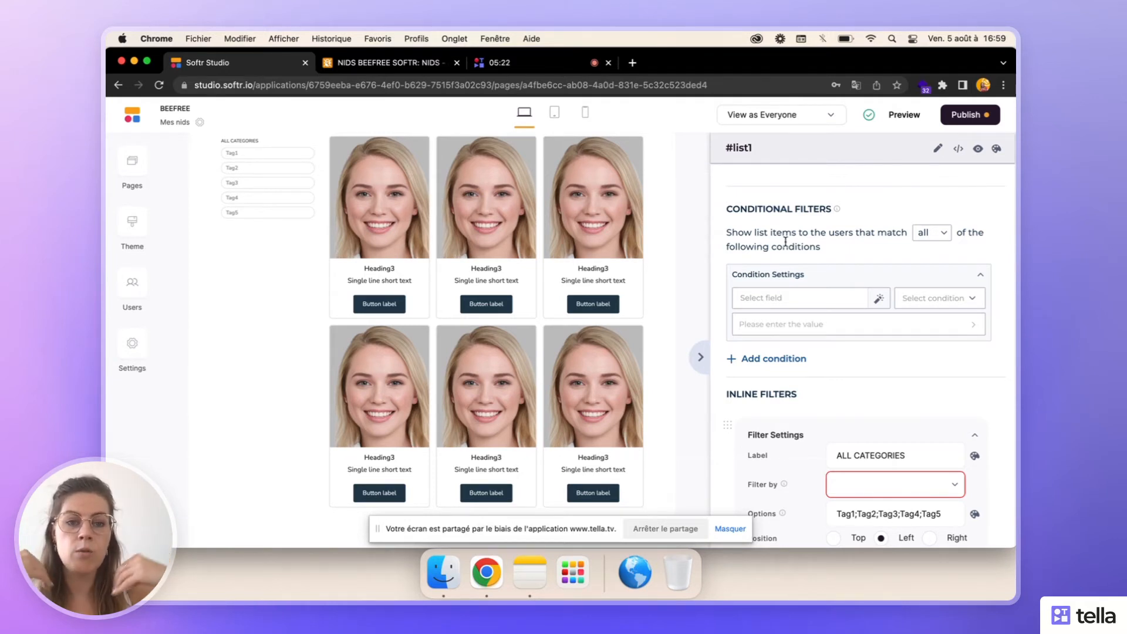
left_click(792, 304)
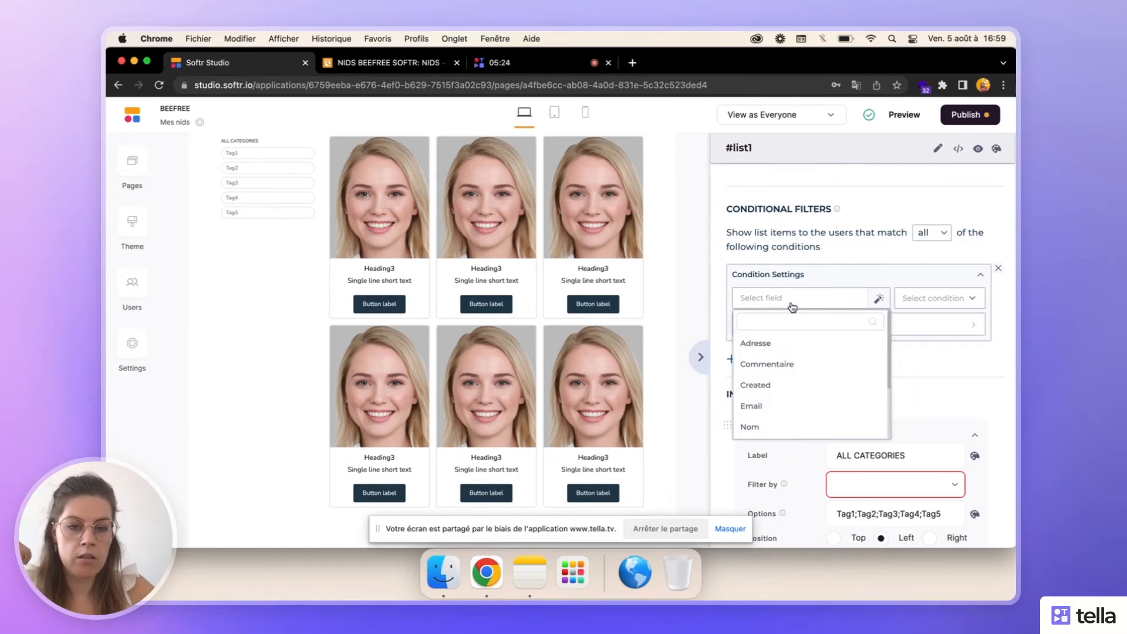
left_click(780, 411)
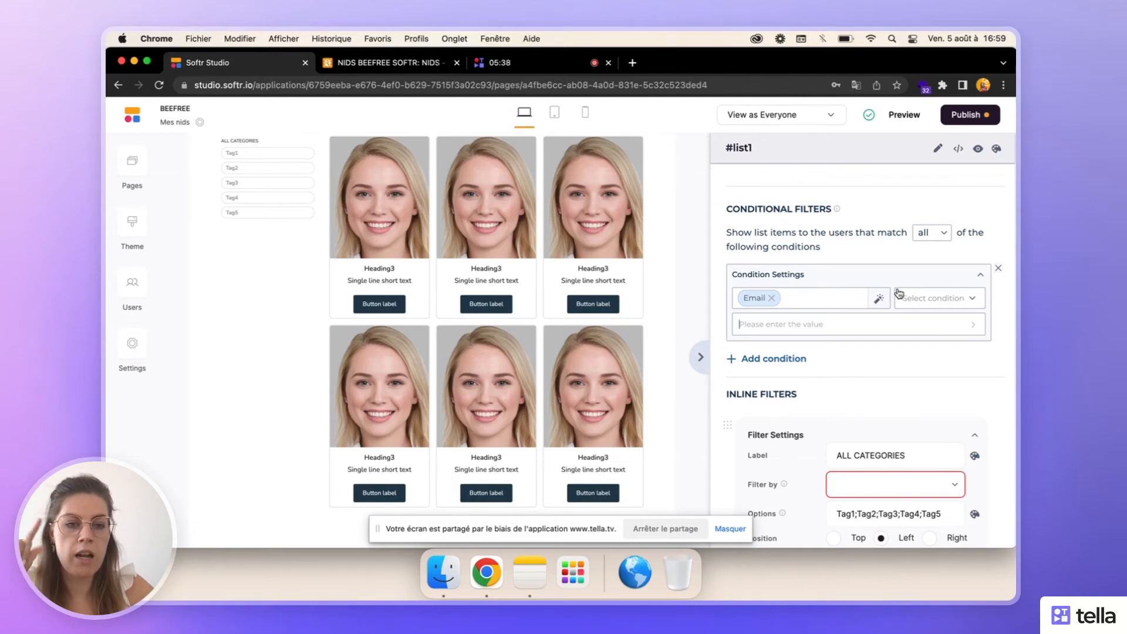
left_click(930, 307)
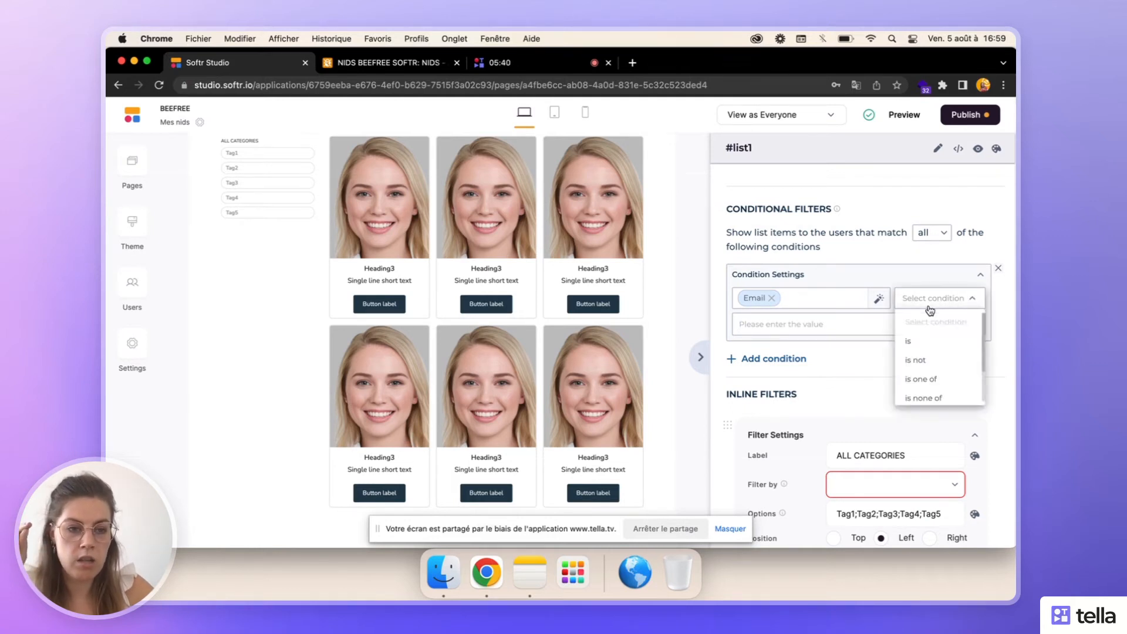
left_click(920, 345)
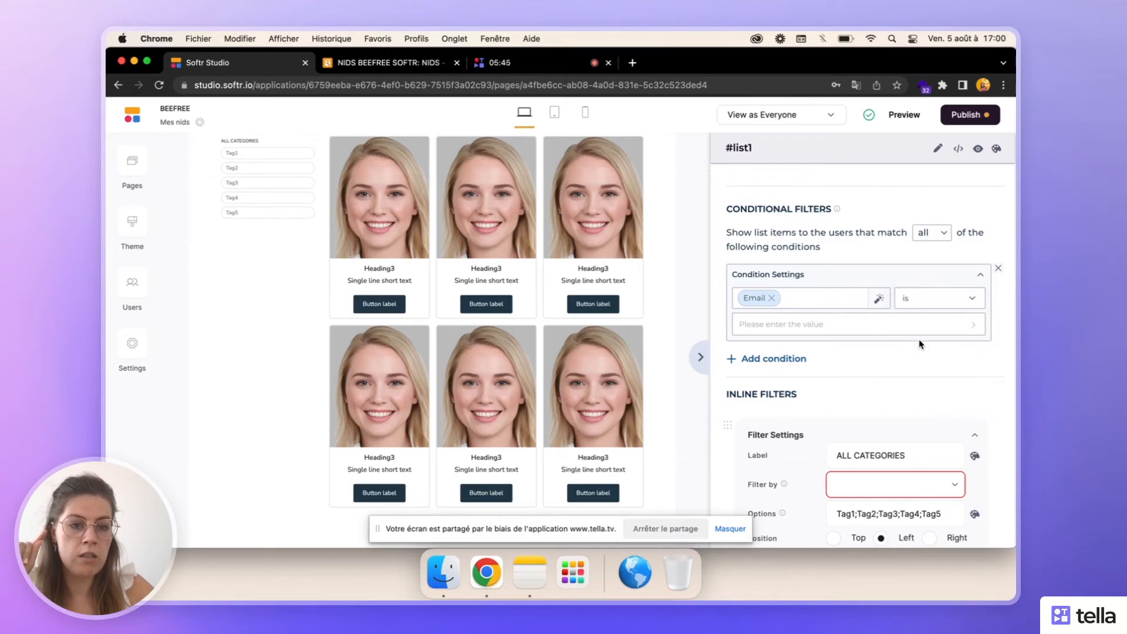
left_click(966, 329)
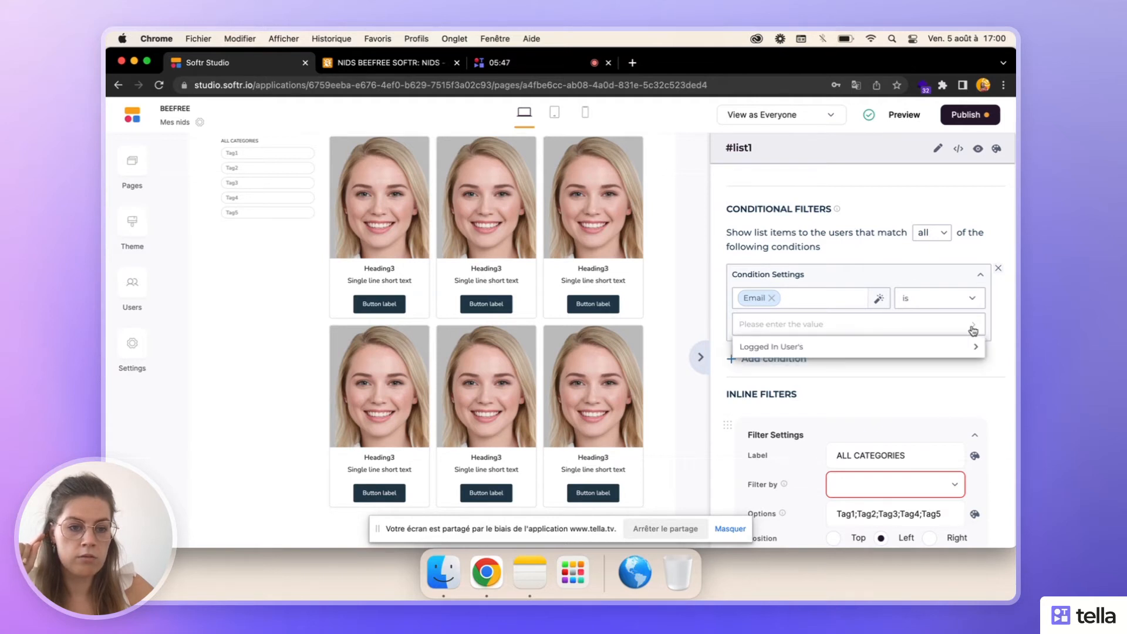
left_click(944, 351)
left_click(899, 377)
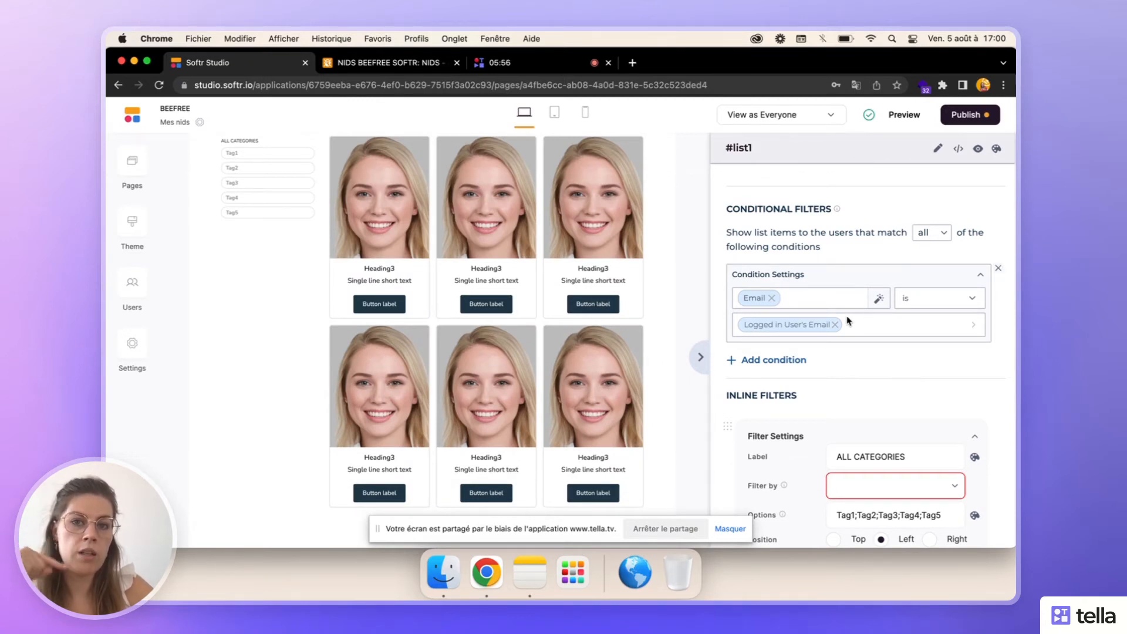
- Remove the "ALL CATEGORIES" inline filter from the list block
scroll(847, 321, "down", 3)
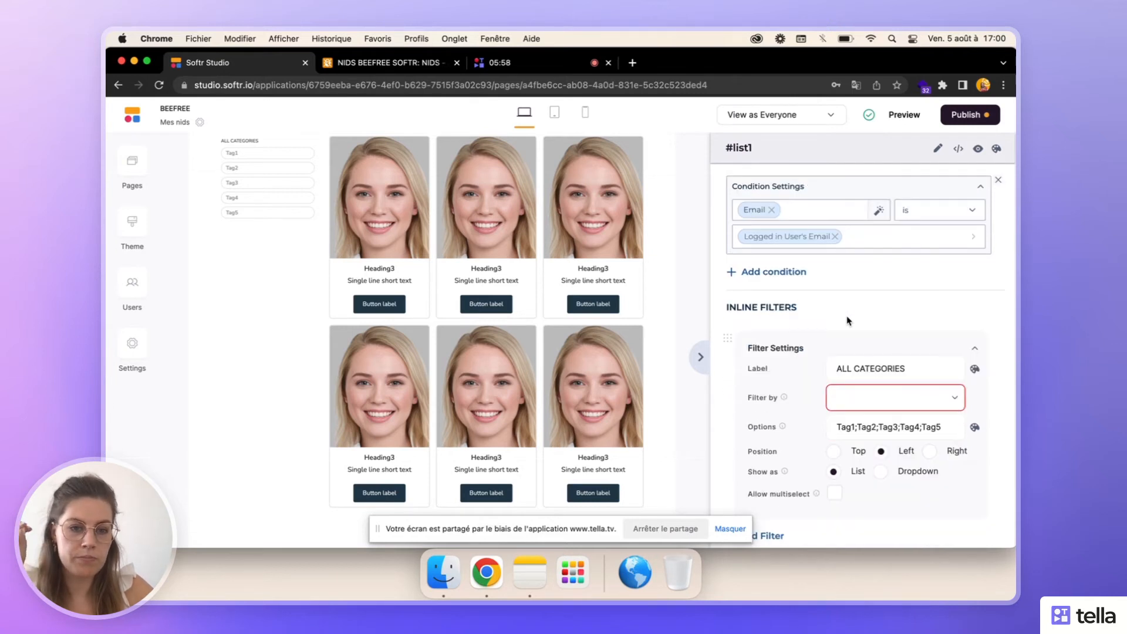
scroll(848, 321, "down", 3)
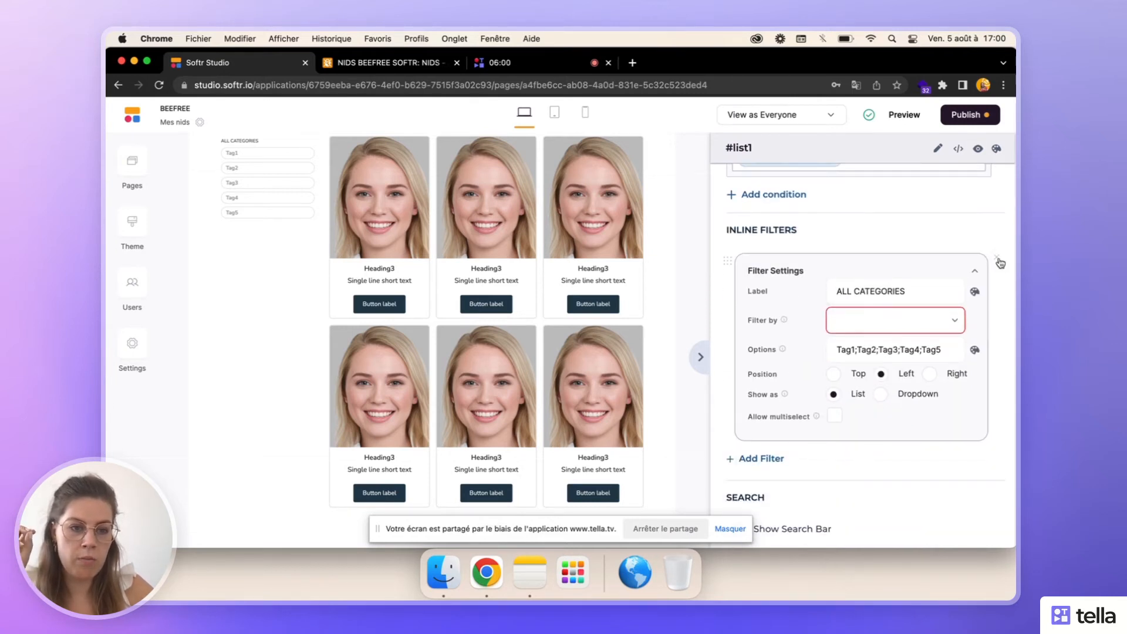
left_click(998, 258)
scroll(940, 307, "down", 5)
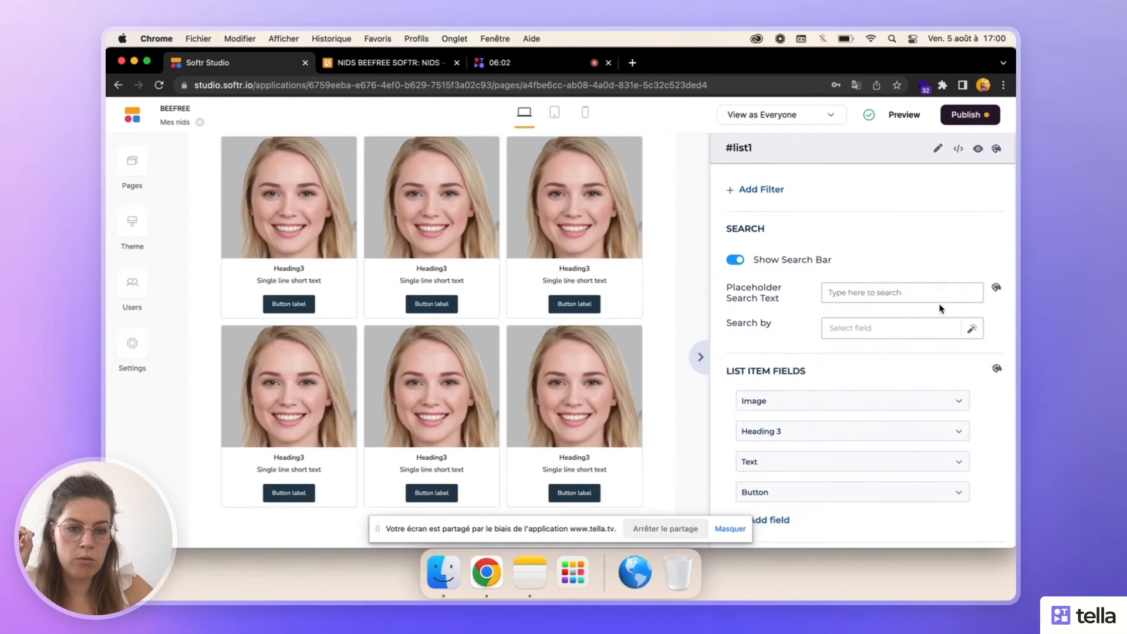
scroll(940, 307, "down", 3)
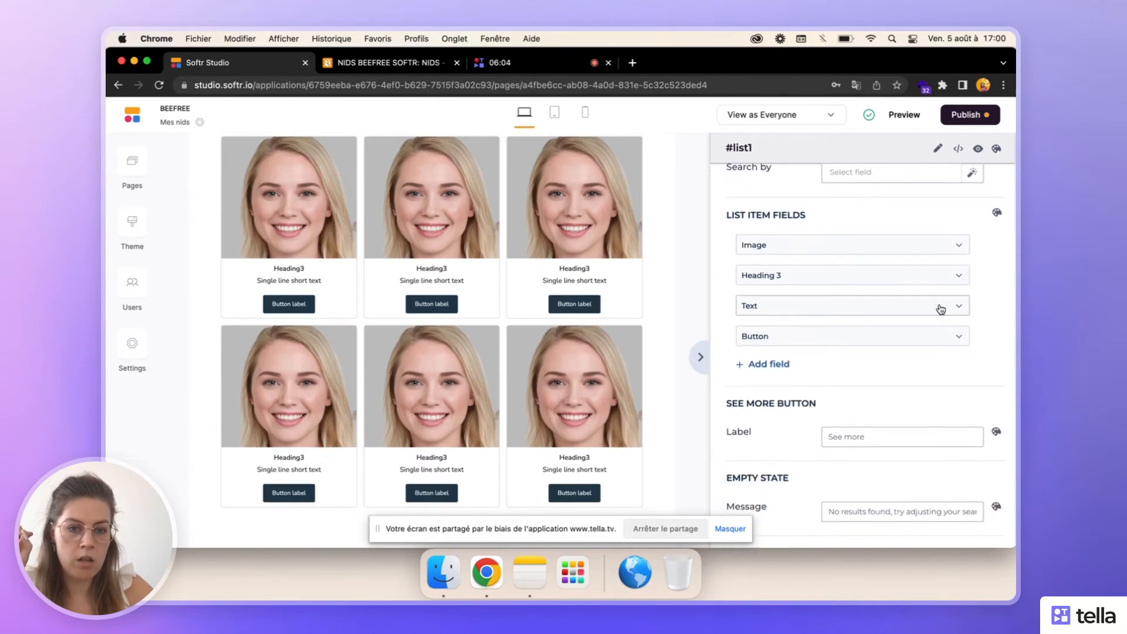
scroll(941, 309, "up", 4)
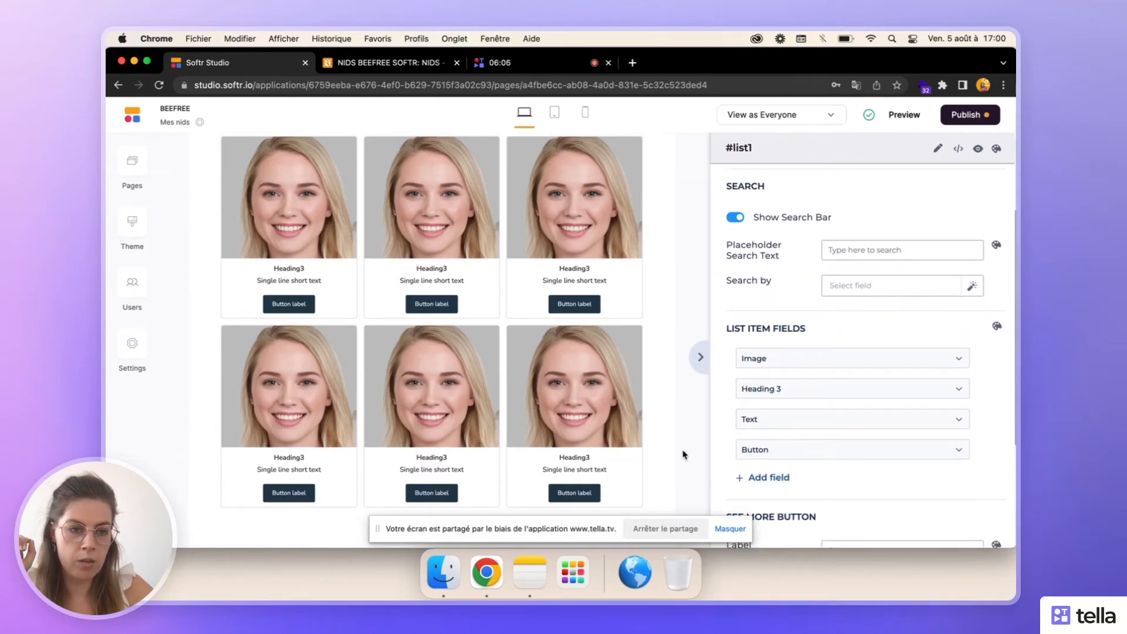
scroll(874, 517, "down", 6)
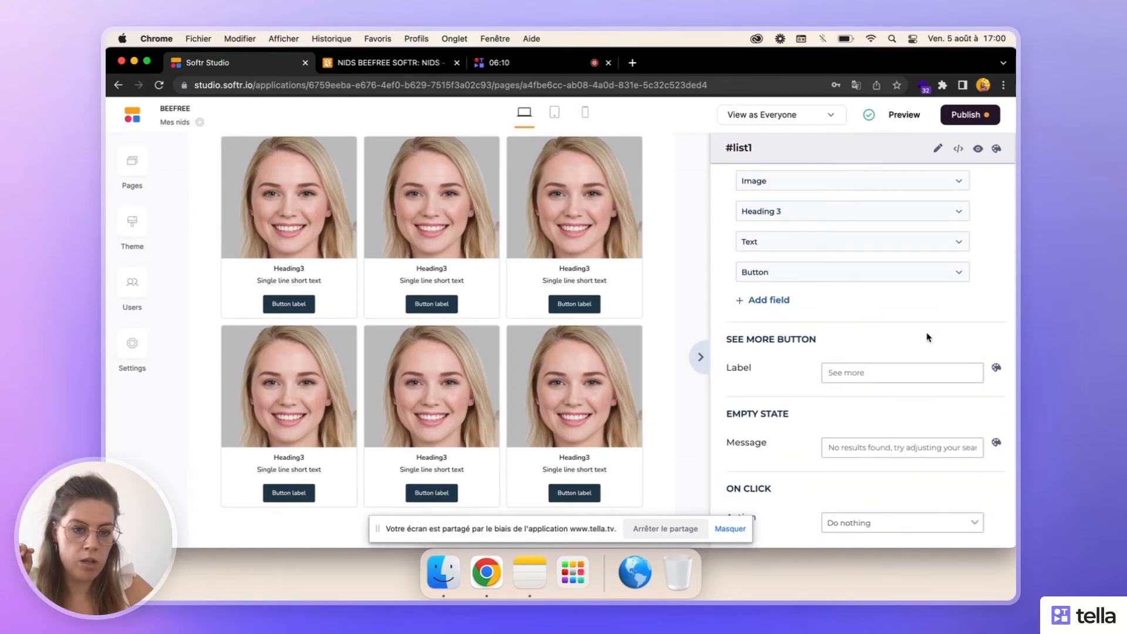
- Review the list block's settings, from the data source and filters to the item fields, see more button, empty state and on-click action
scroll(926, 335, "up", 3)
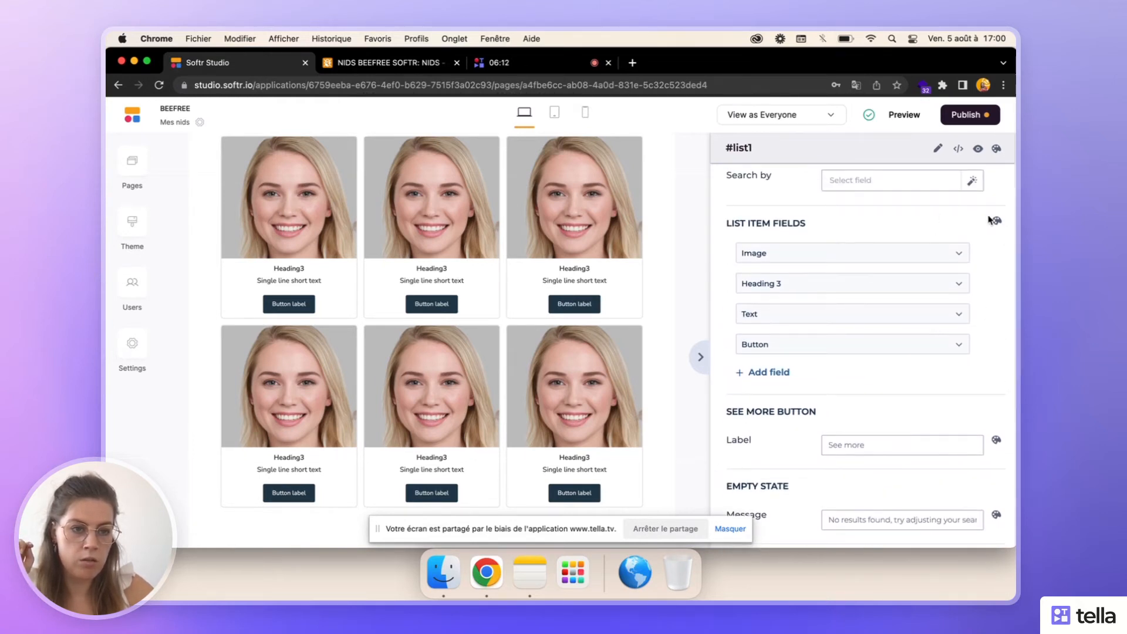
scroll(998, 268, "down", 3)
scroll(998, 268, "down", 3)
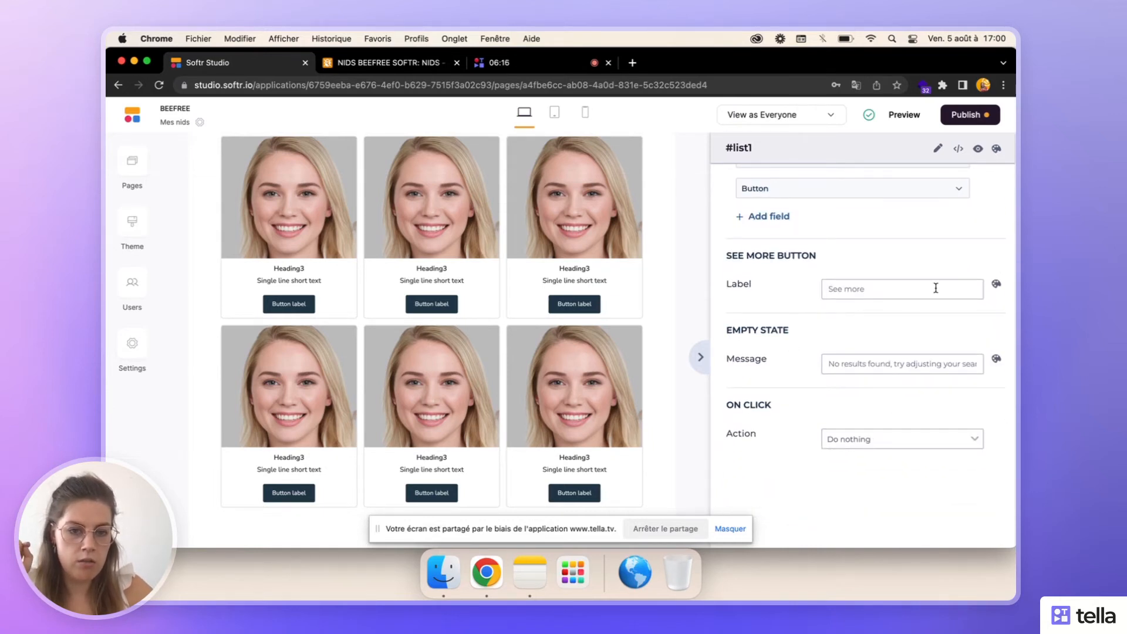
scroll(789, 298, "up", 2)
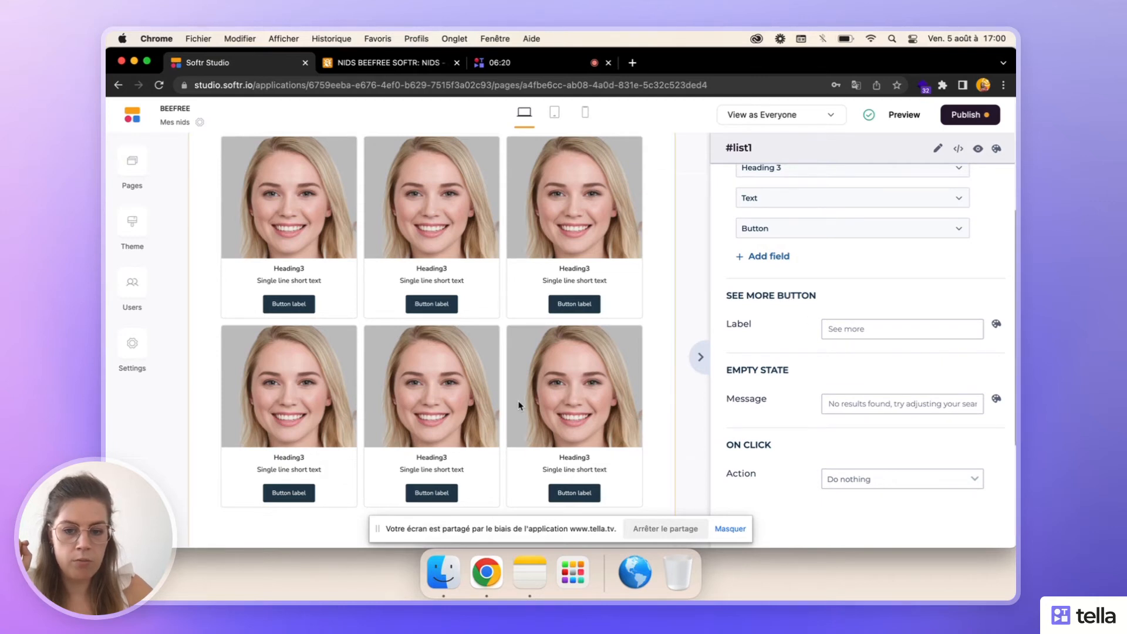
scroll(495, 419, "down", 3)
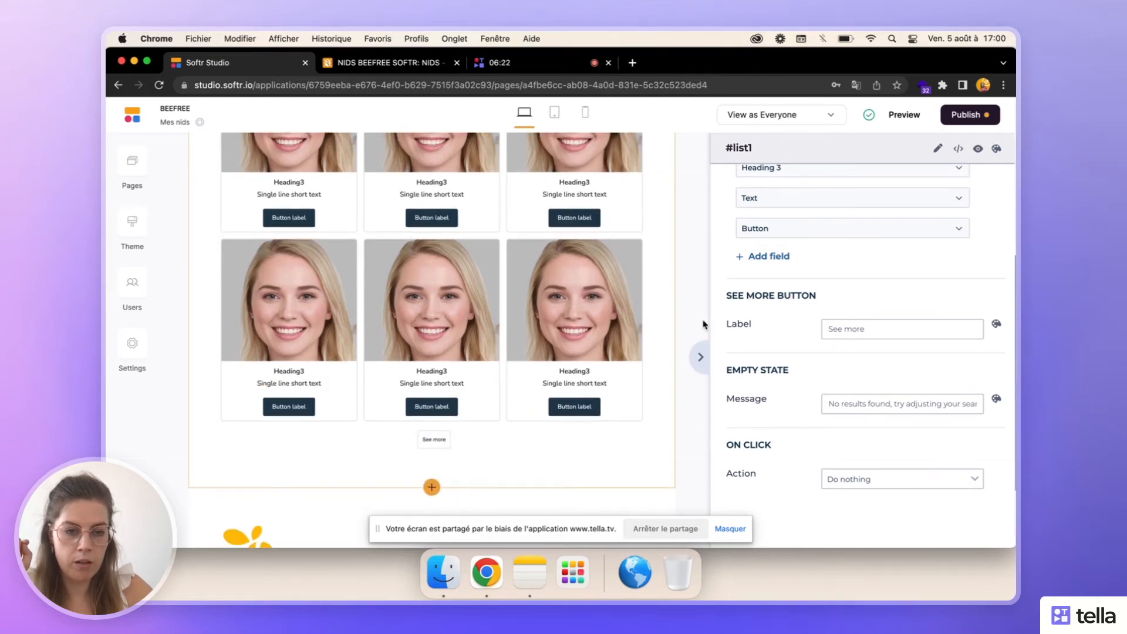
scroll(860, 405, "up", 10)
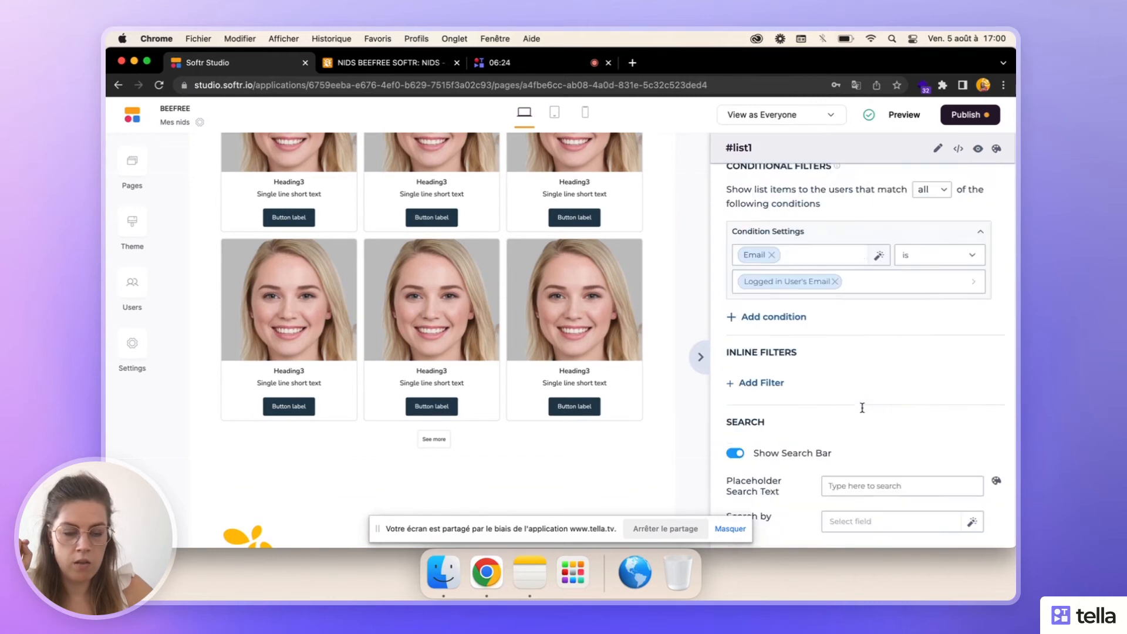
scroll(862, 407, "up", 2)
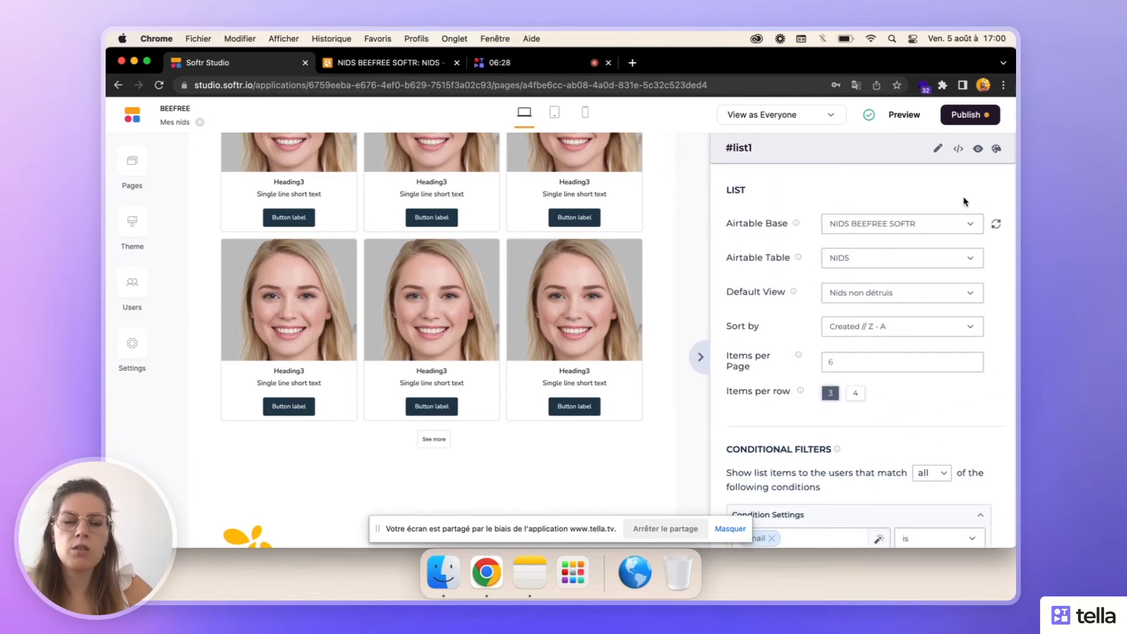
scroll(963, 202, "down", 5)
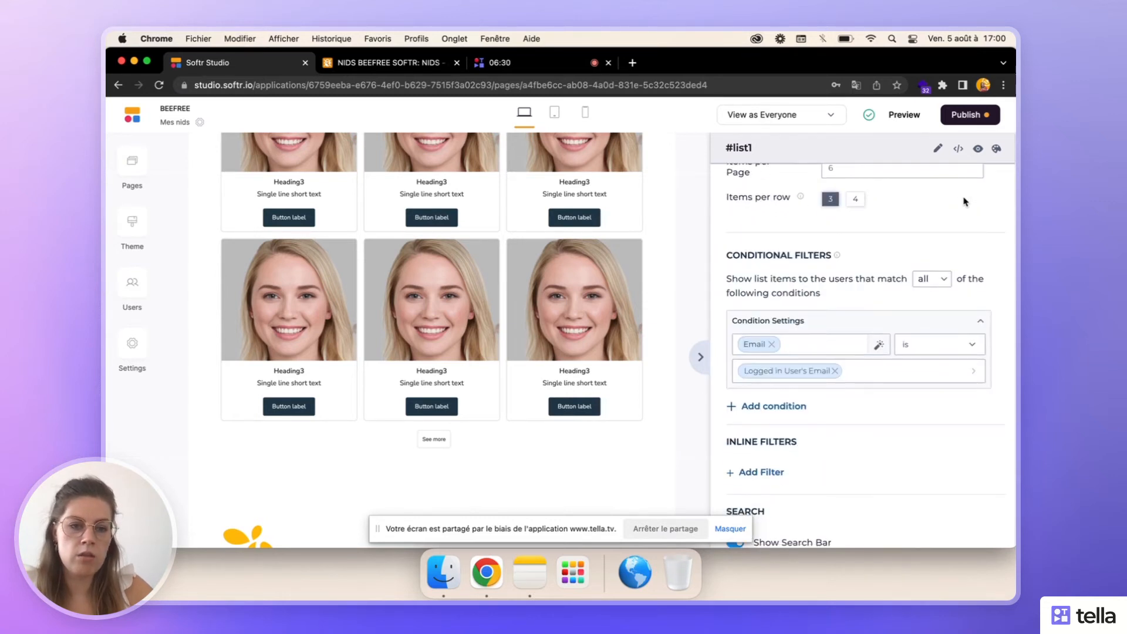
scroll(963, 202, "up", 5)
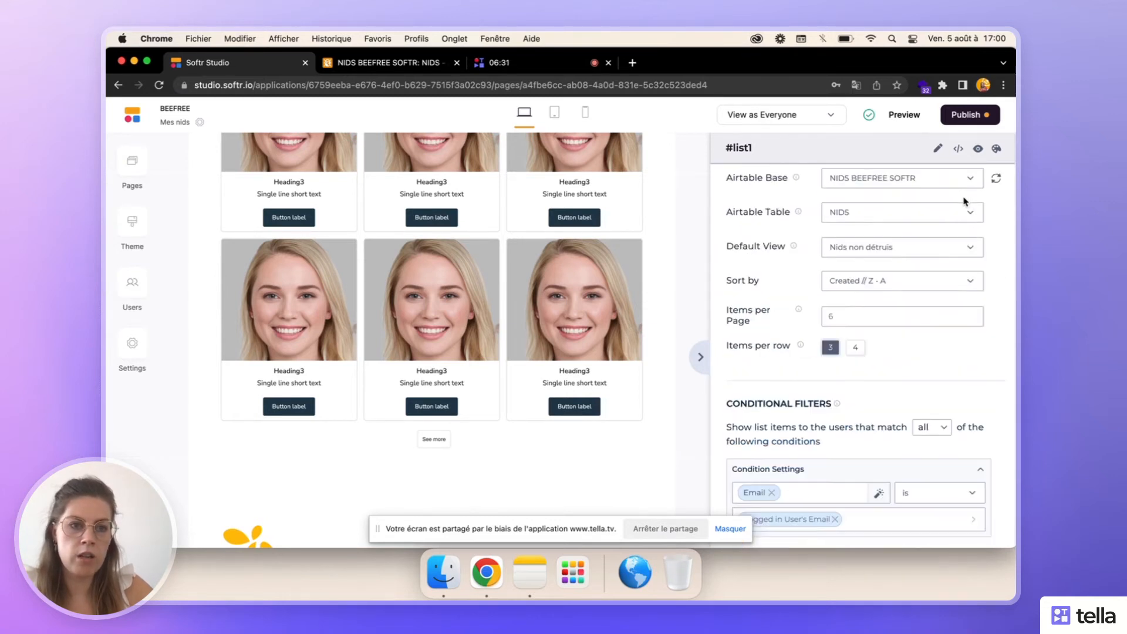
- Allow logged-in users to edit the list block and return to its main settings
left_click(937, 148)
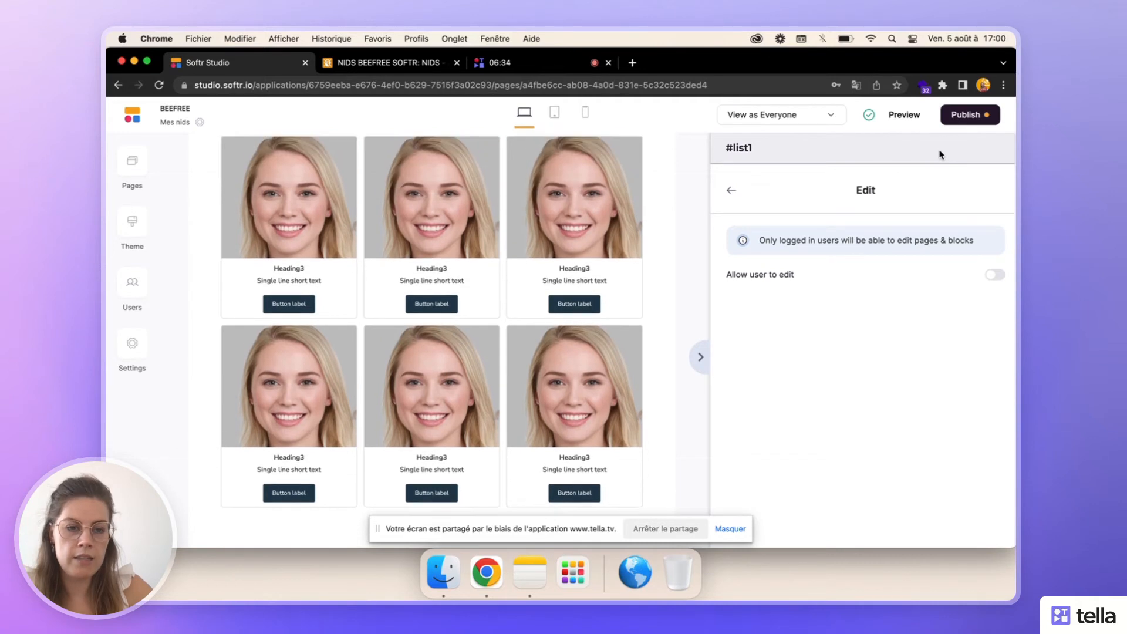
left_click(997, 276)
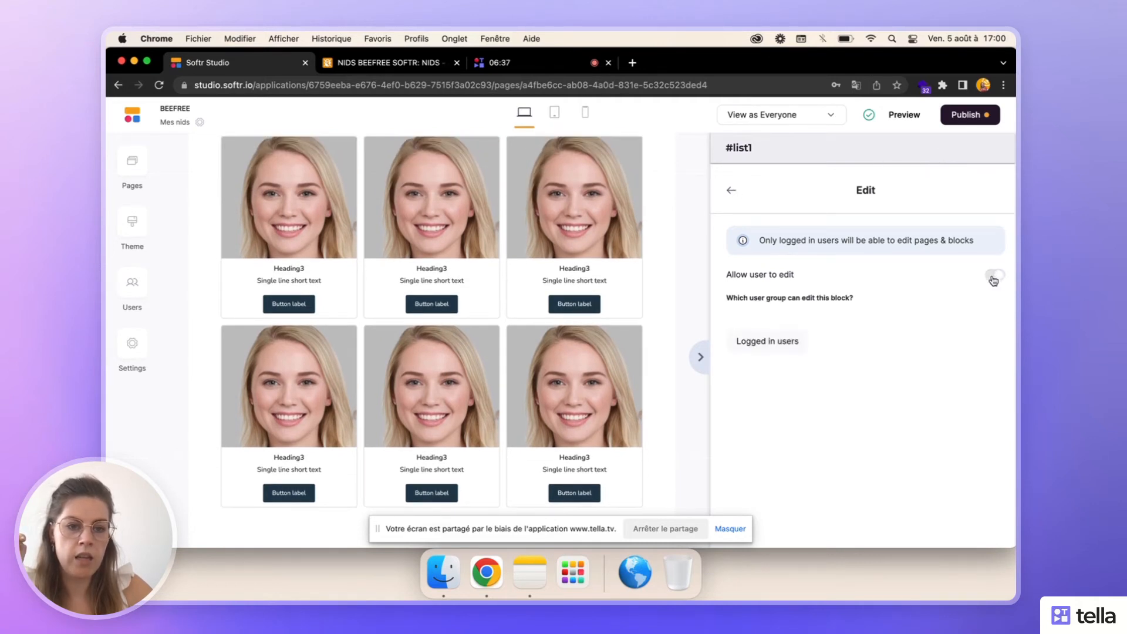
left_click(730, 193)
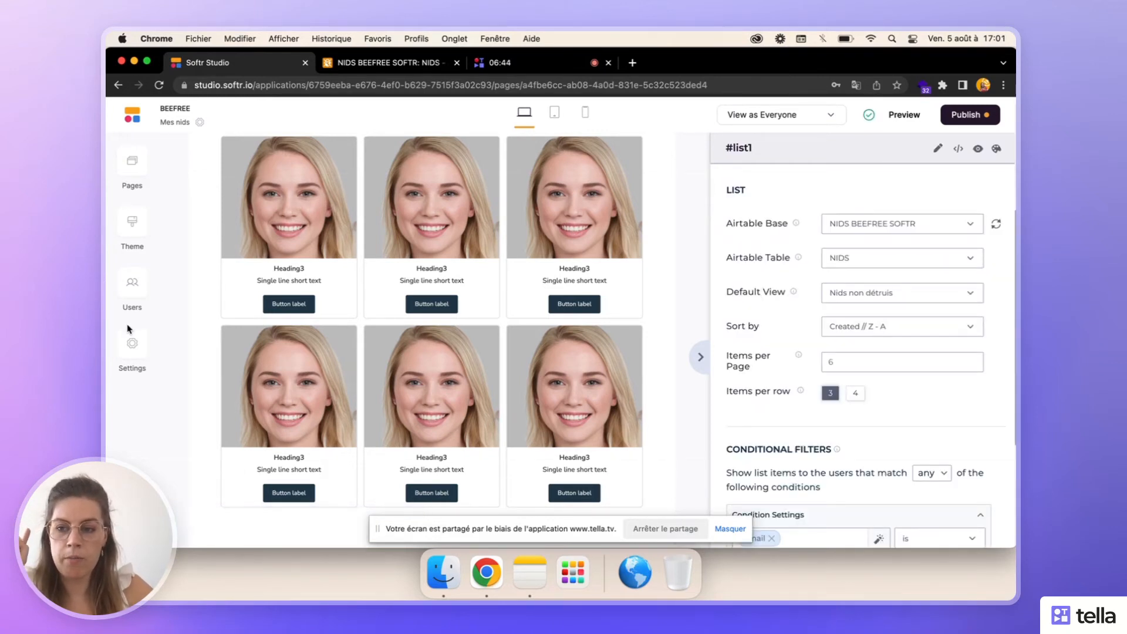
- Start a new edit permission named "Modification des nids" for the Logged in users group
left_click(130, 342)
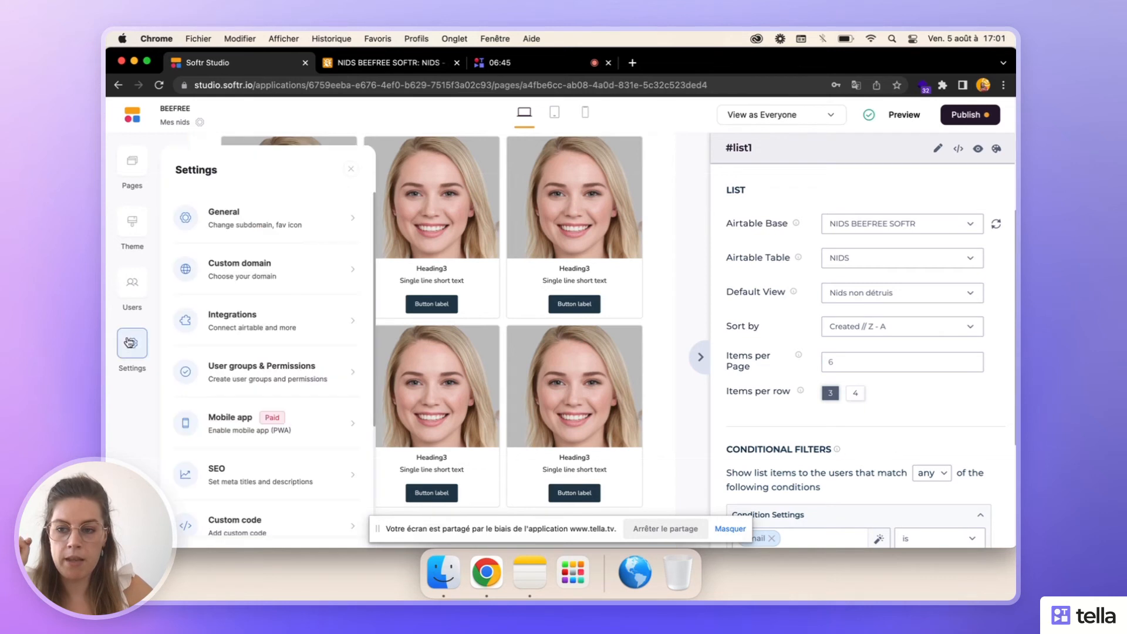
left_click(257, 380)
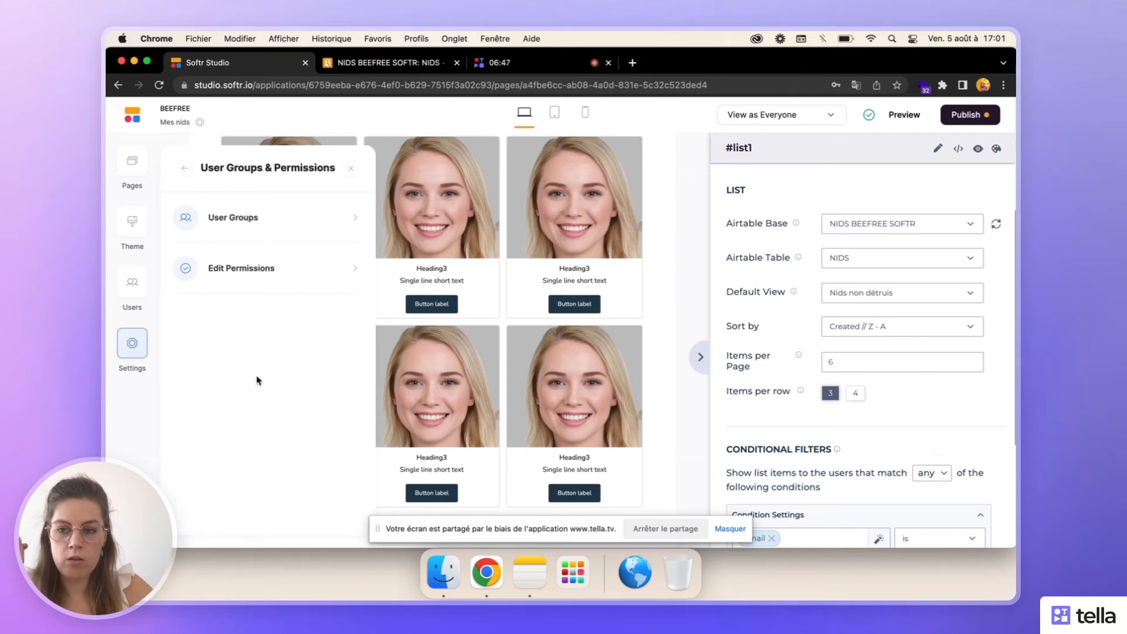
left_click(284, 280)
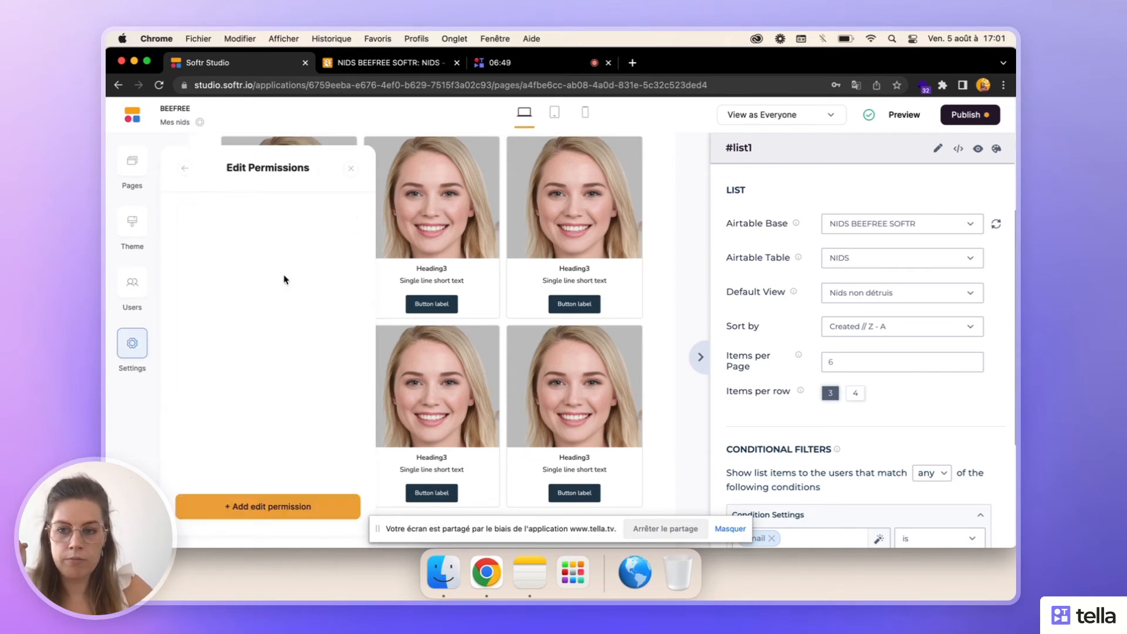
left_click(266, 509)
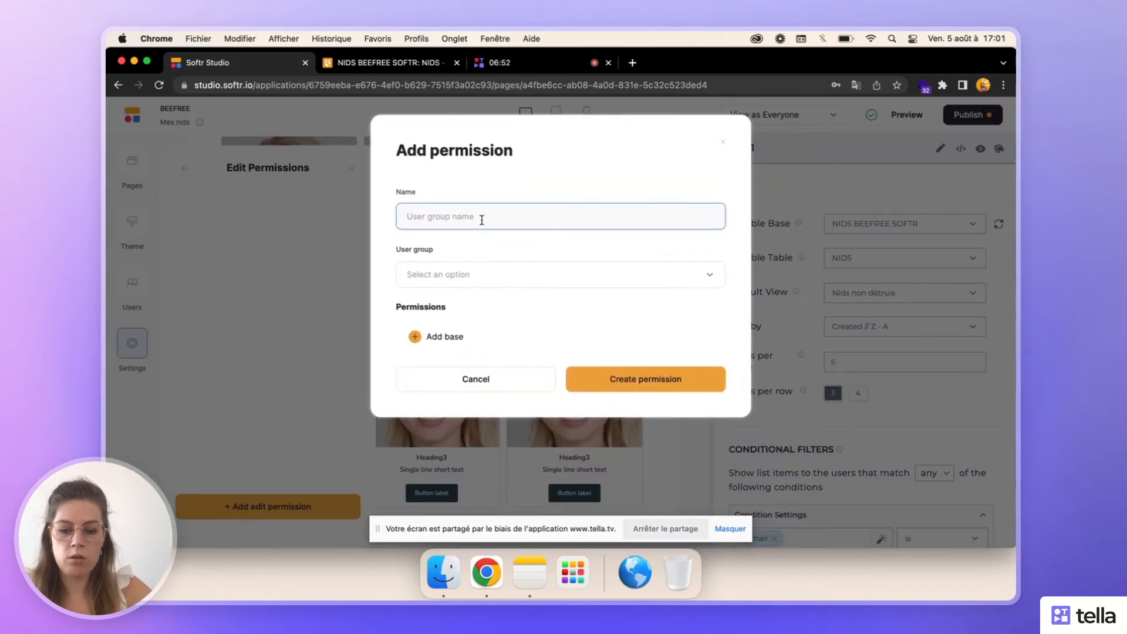
type("Modification des nids")
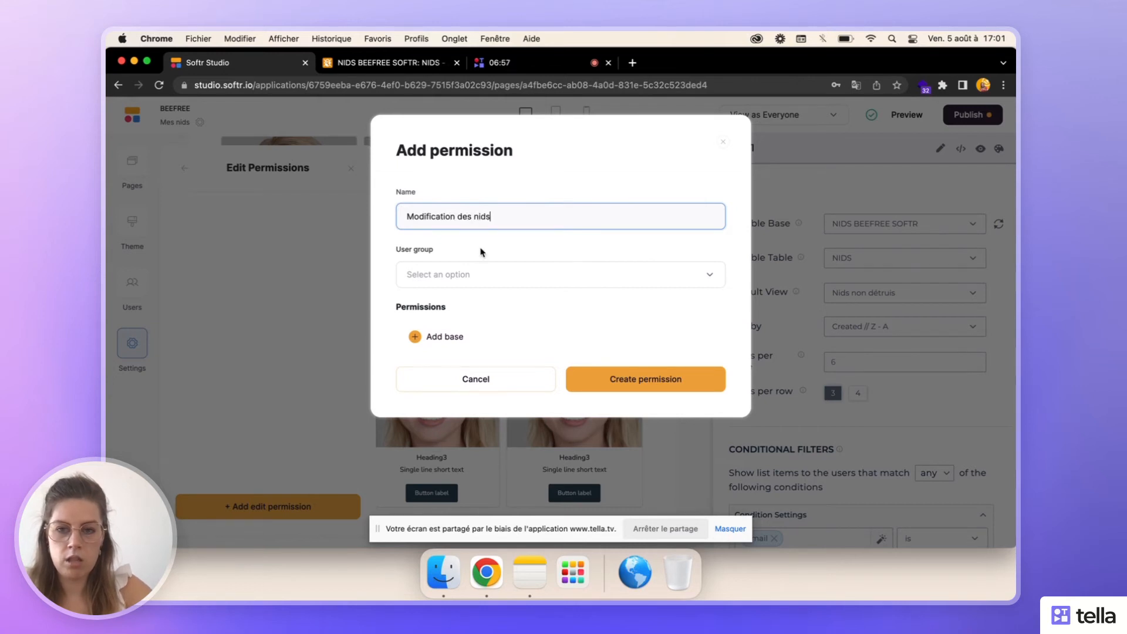
left_click(477, 276)
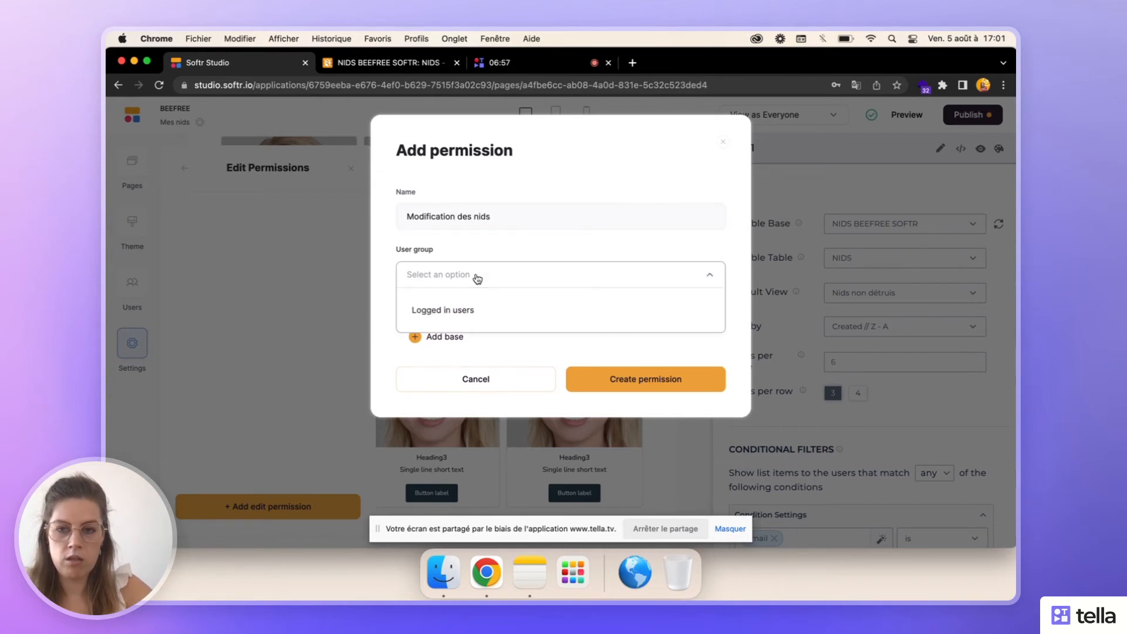
left_click(476, 311)
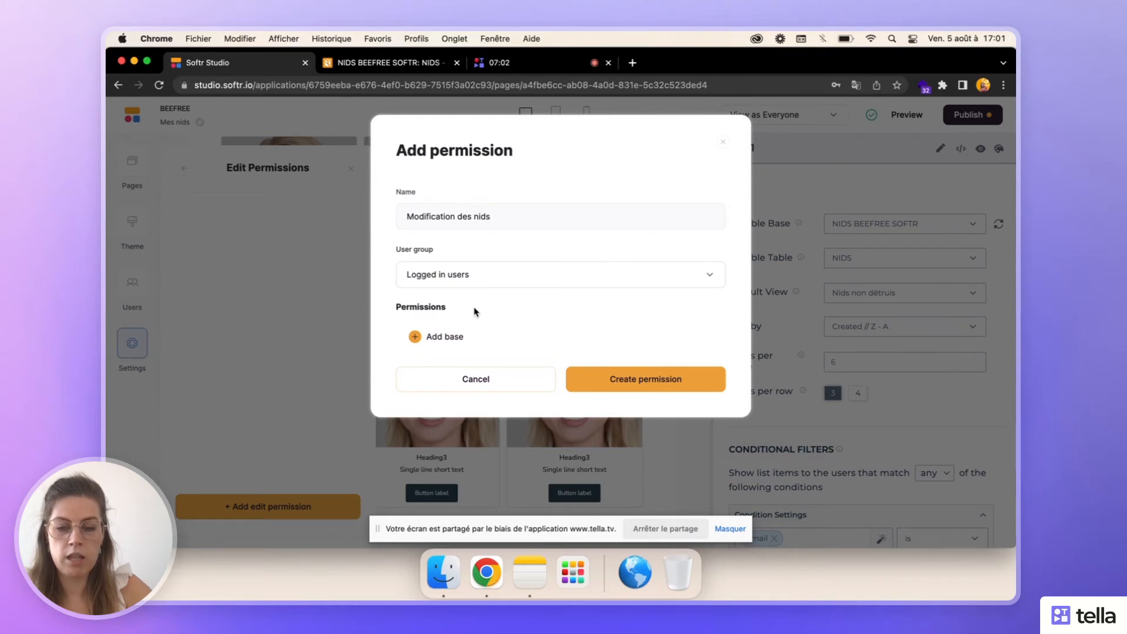
- Add the NIDS BEEFREE SOFTR base and its NIDS table to the permission
left_click(418, 337)
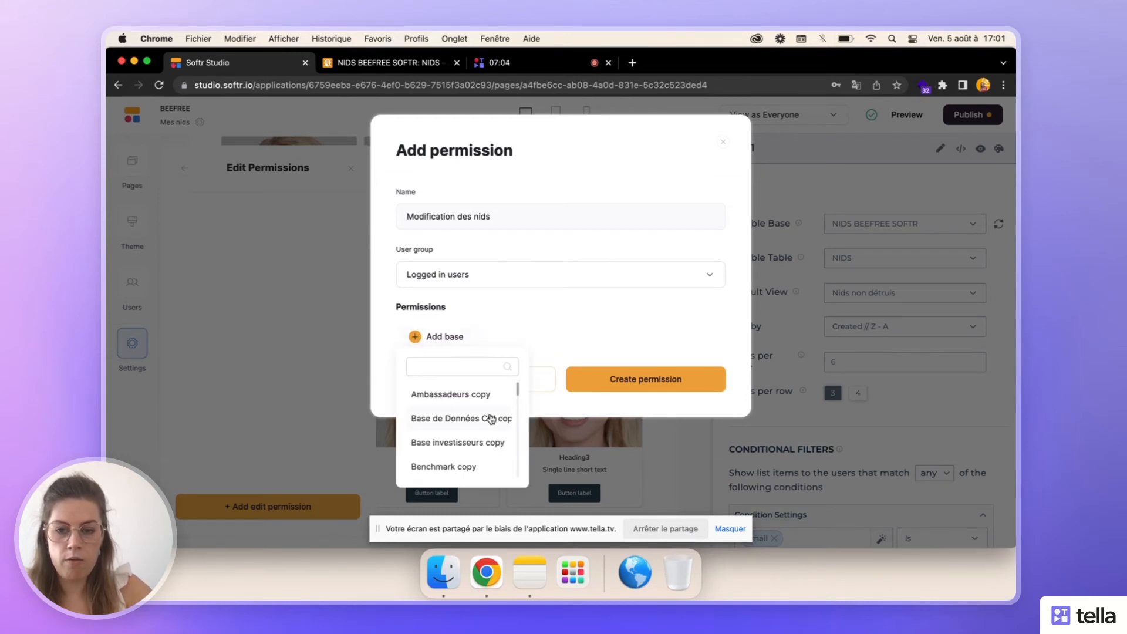
scroll(491, 419, "down", 10)
scroll(491, 419, "up", 5)
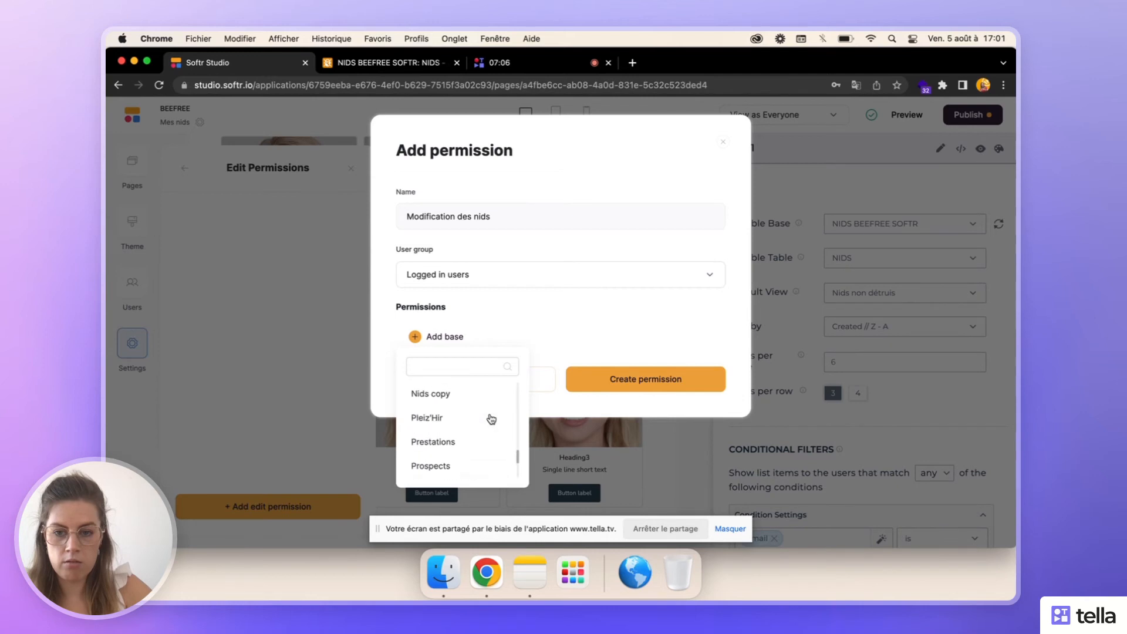
left_click(458, 456)
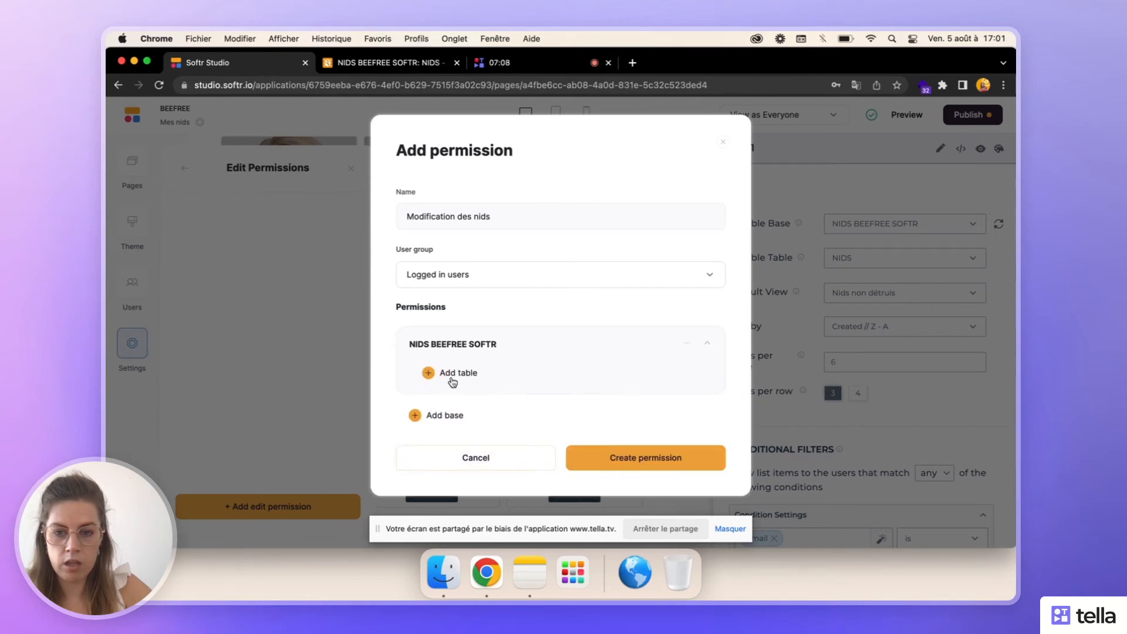
left_click(431, 374)
left_click(457, 479)
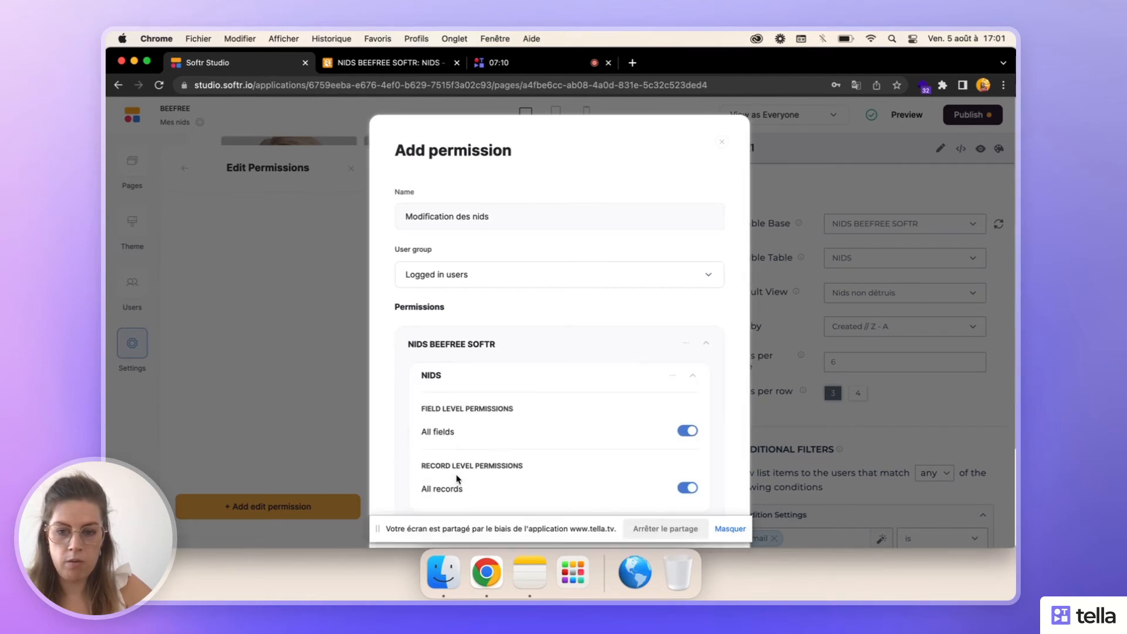
- Create the permission with all fields and all records of the NIDS table allowed, and close the app settings
scroll(487, 405, "down", 3)
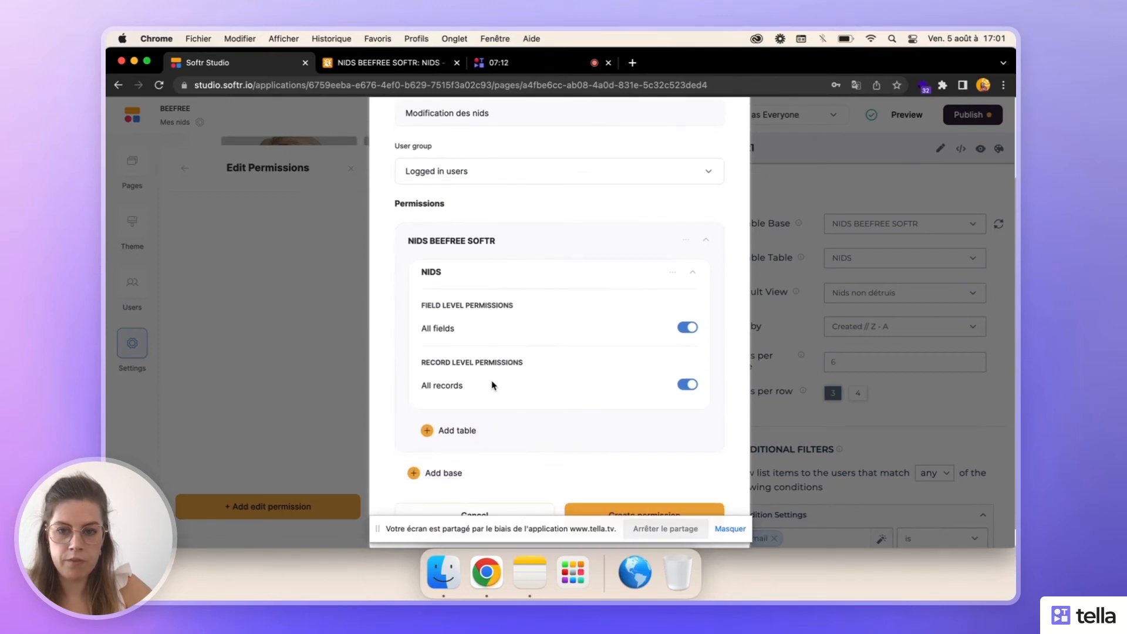
scroll(435, 271, "up", 1)
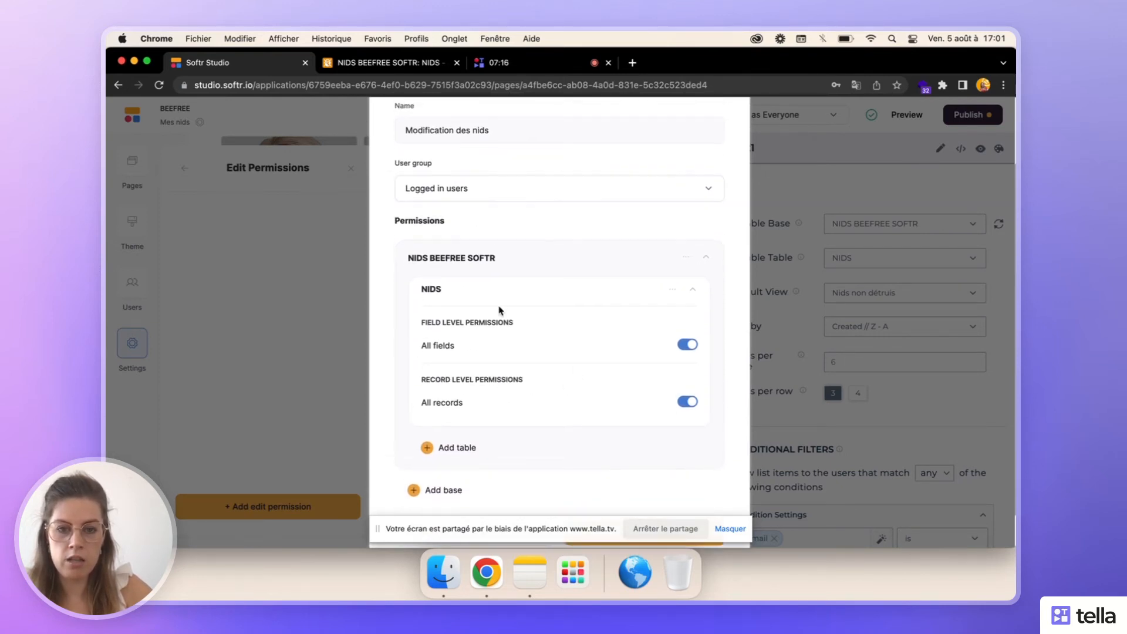
scroll(499, 318, "down", 2)
left_click(638, 495)
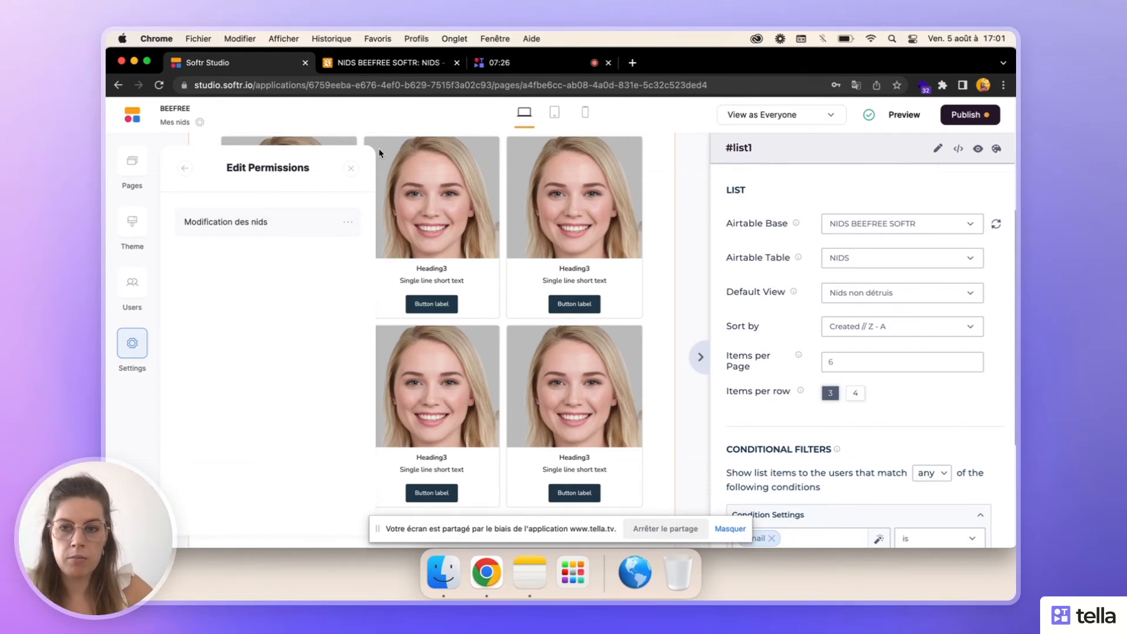
left_click(350, 170)
- Map the Image item field of the list block to the Photo column
scroll(984, 325, "down", 8)
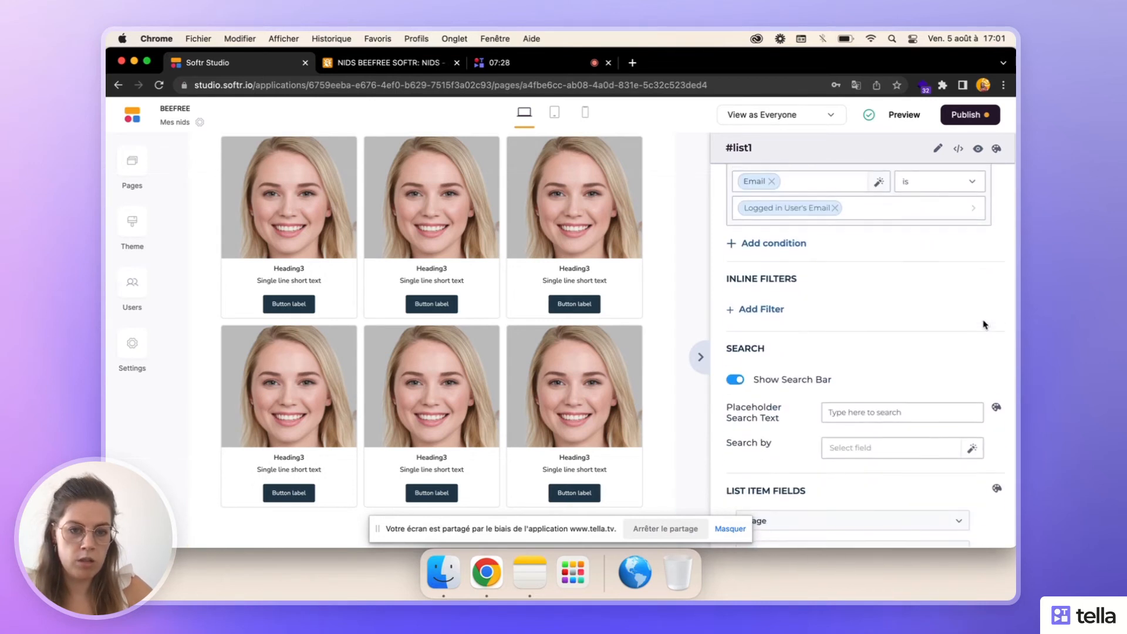
scroll(984, 325, "down", 5)
left_click(800, 234)
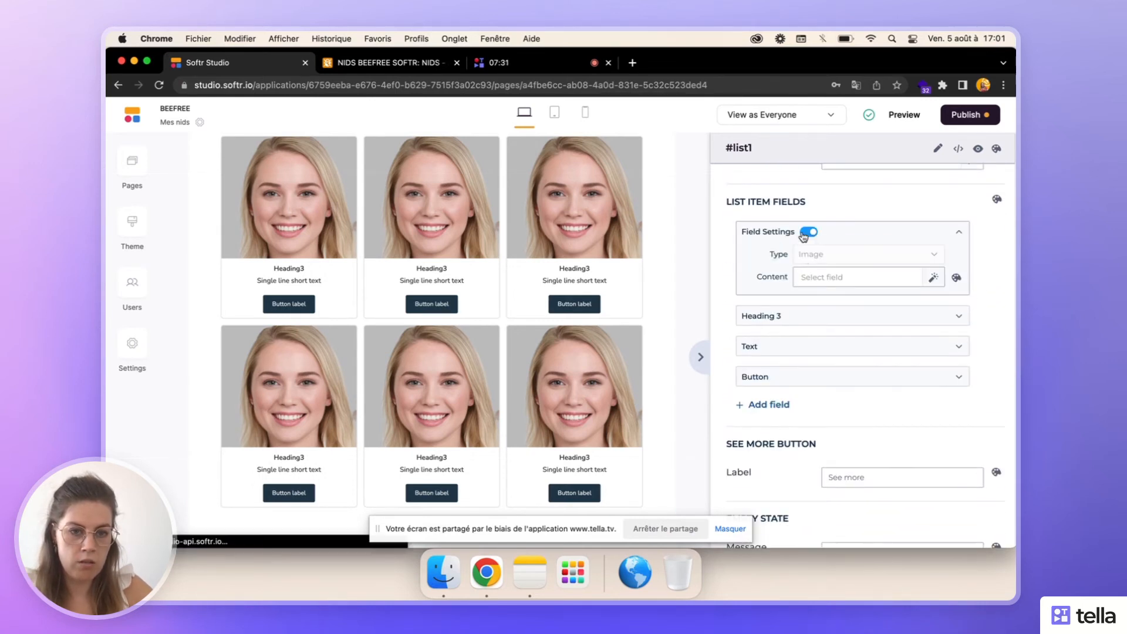
left_click(811, 281)
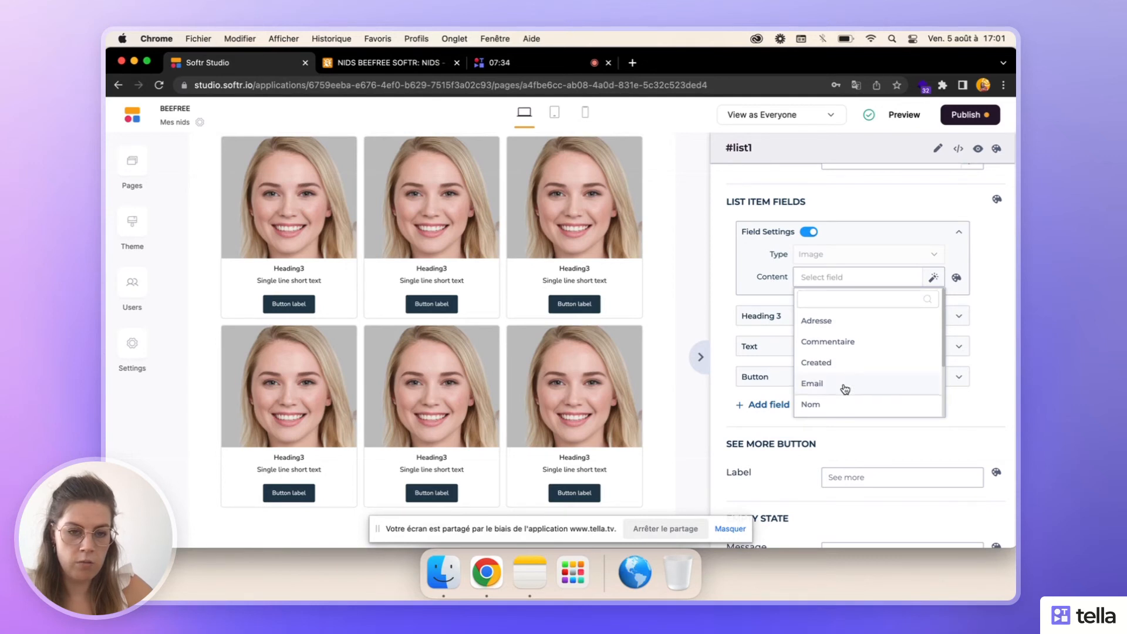
scroll(844, 387, "down", 3)
left_click(827, 350)
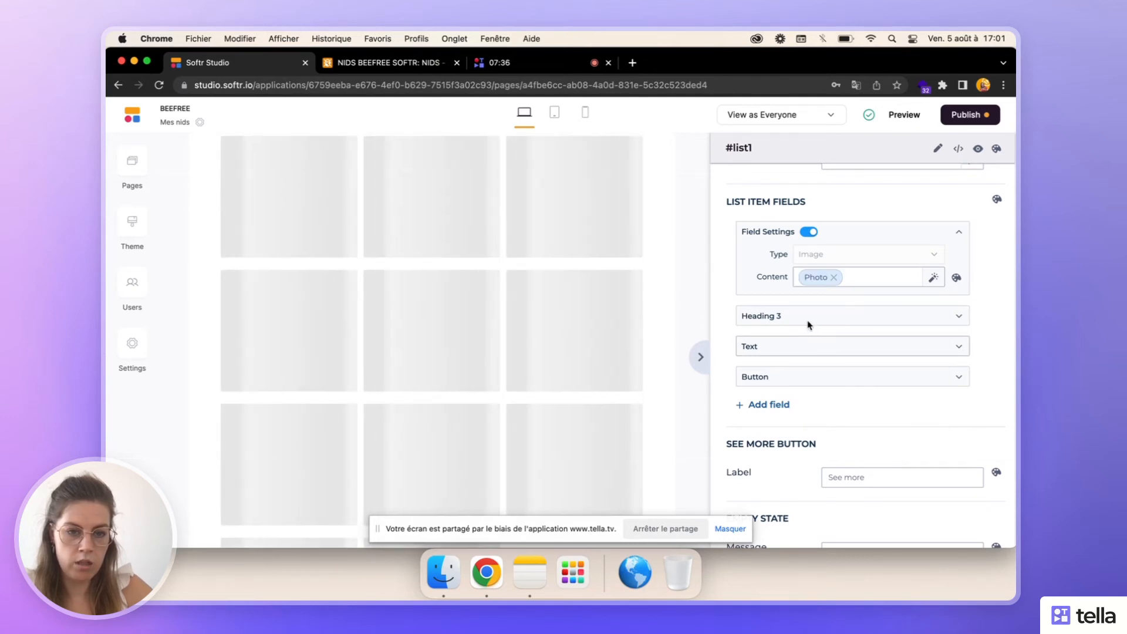
- Map the Heading 3 item field of the list block to the Ville column
left_click(808, 320)
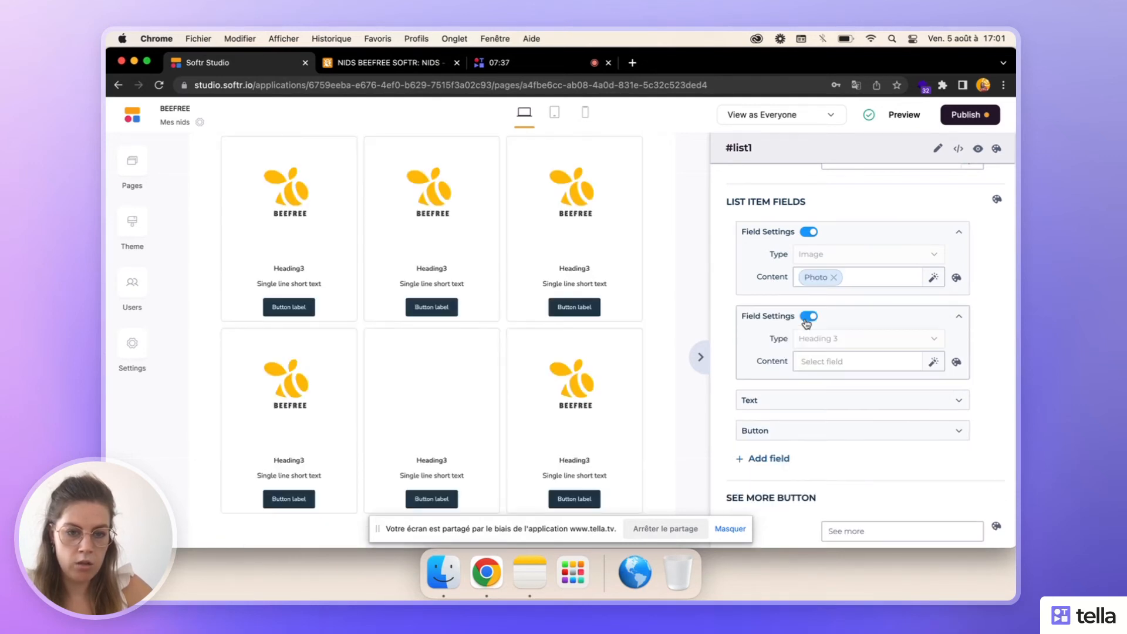
left_click(824, 363)
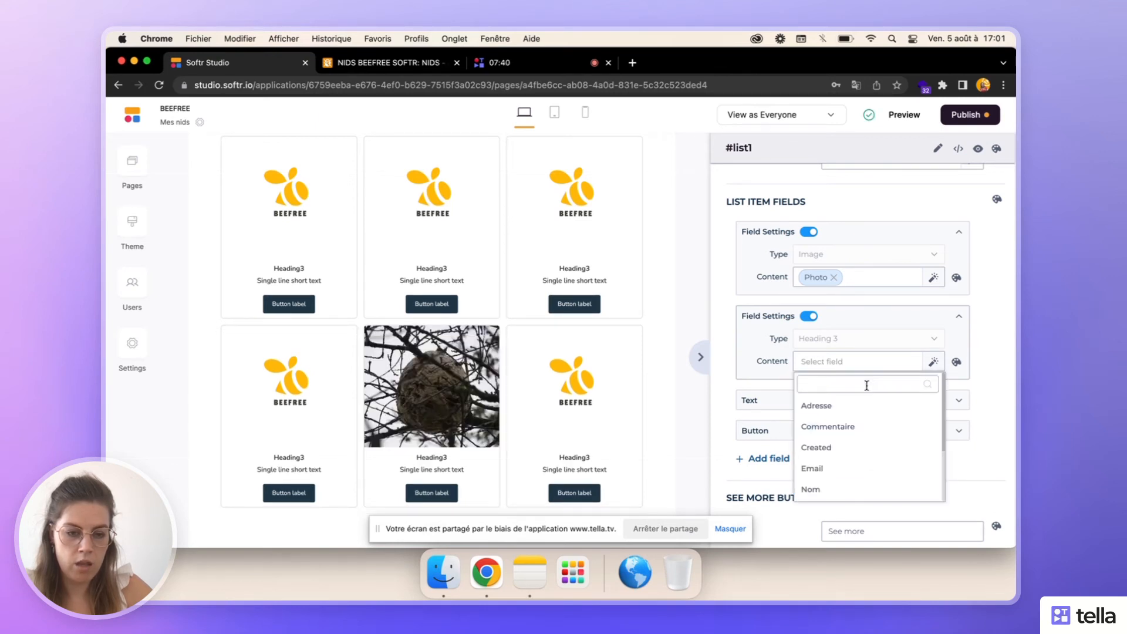
scroll(996, 387, "down", 1)
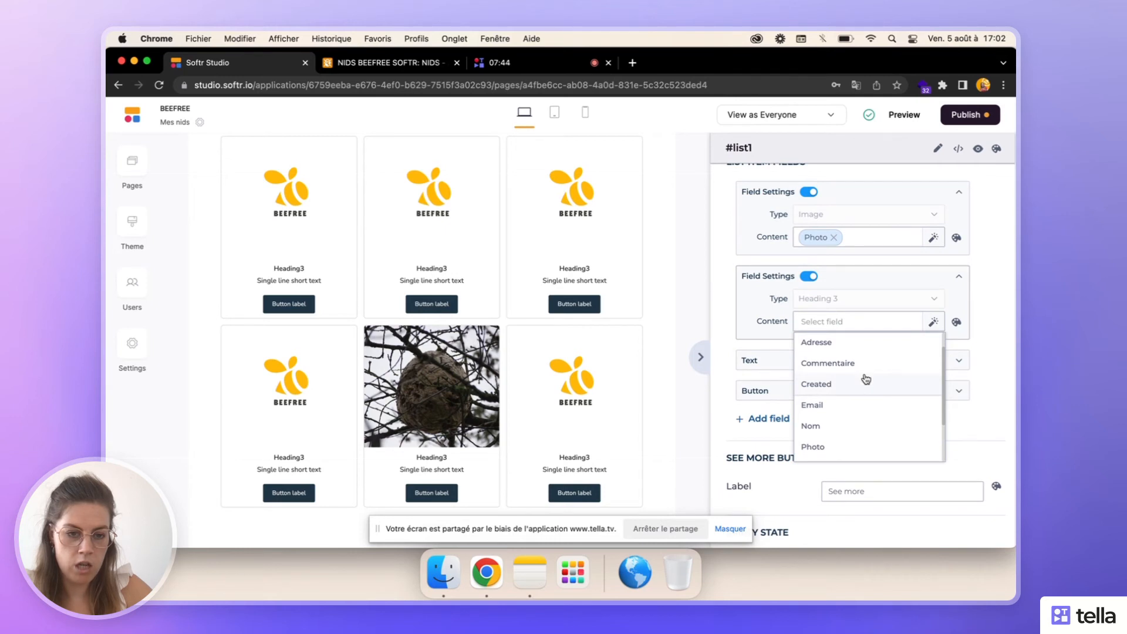
scroll(857, 412, "down", 3)
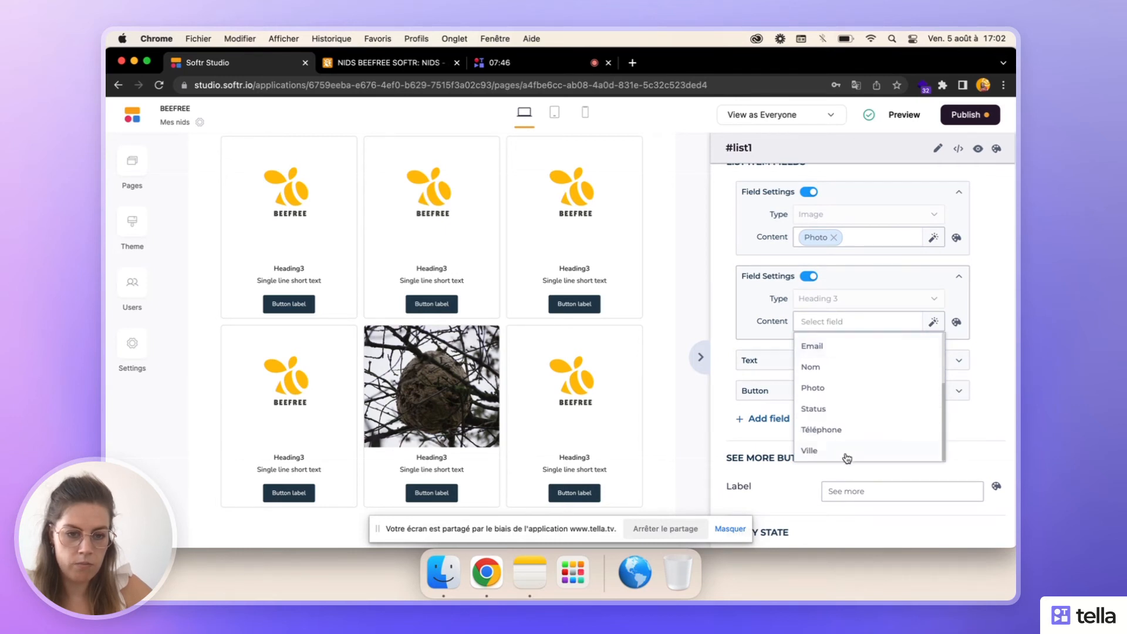
left_click(810, 450)
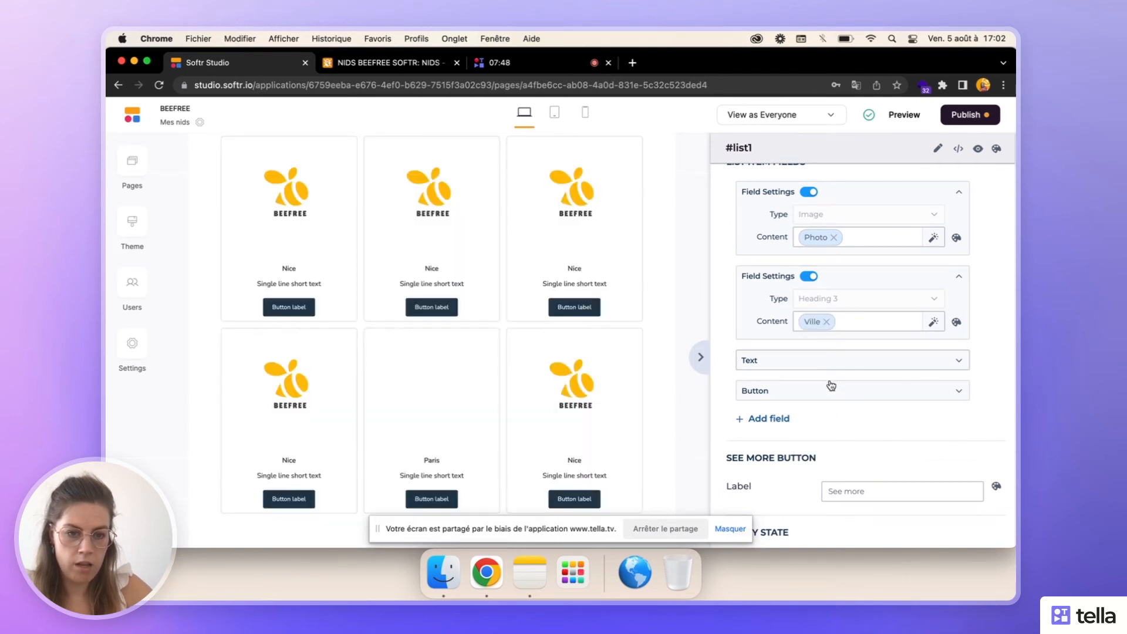
- Map the Text item field of the list block to the Adresse column
left_click(827, 363)
left_click(827, 409)
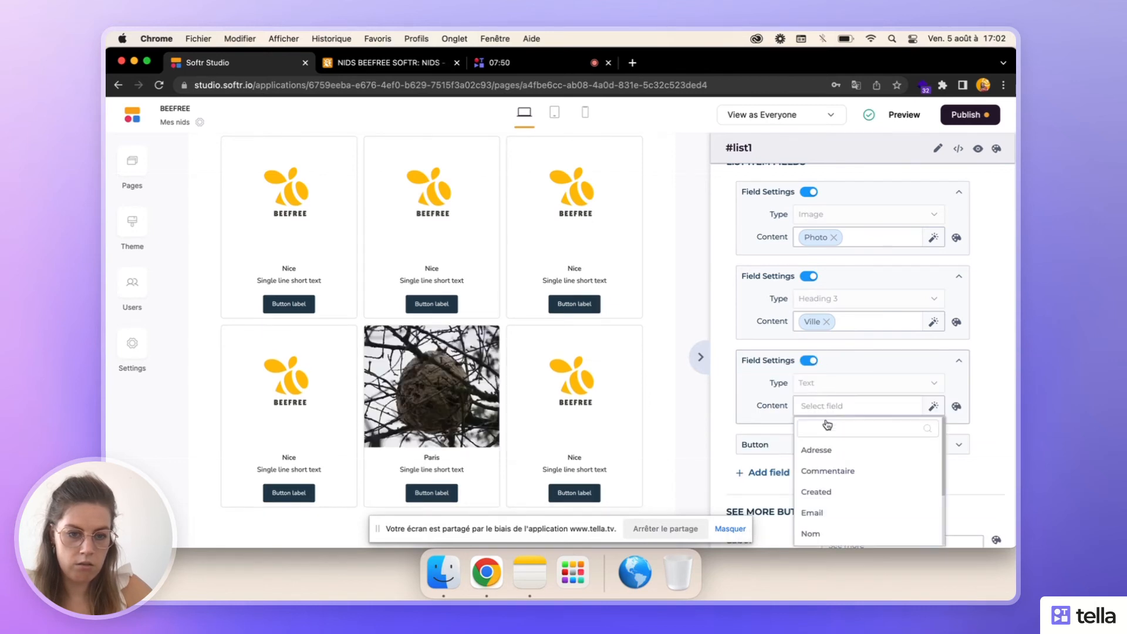
left_click(828, 450)
- Disable the Button item field of the list block and collapse the settings of the mapped Photo, Ville and Adresse fields
left_click(827, 447)
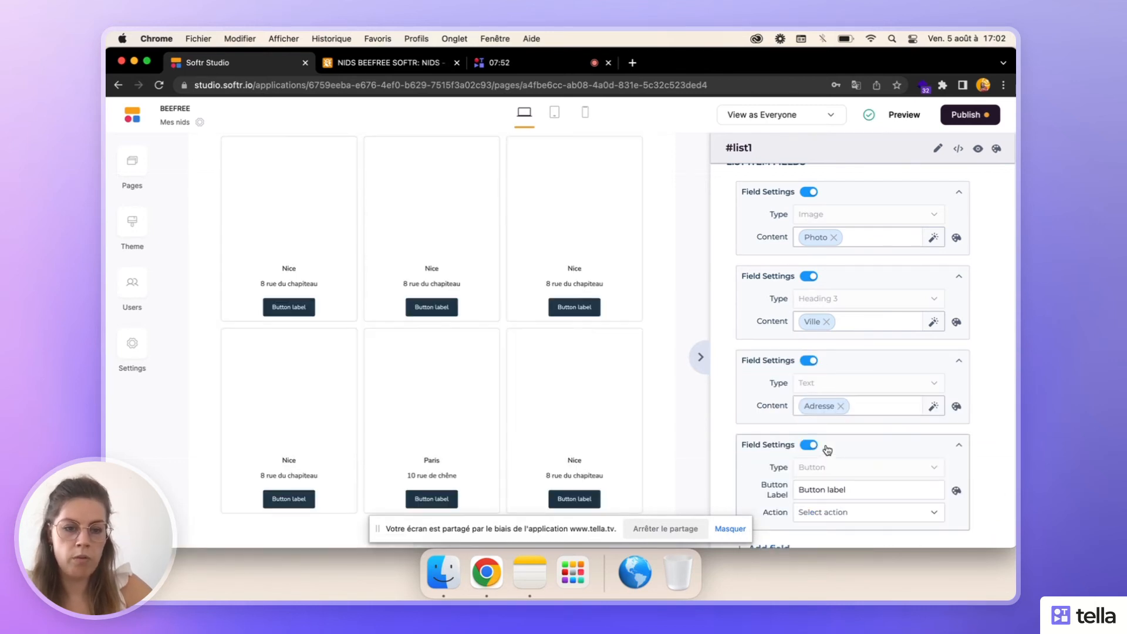
left_click(810, 445)
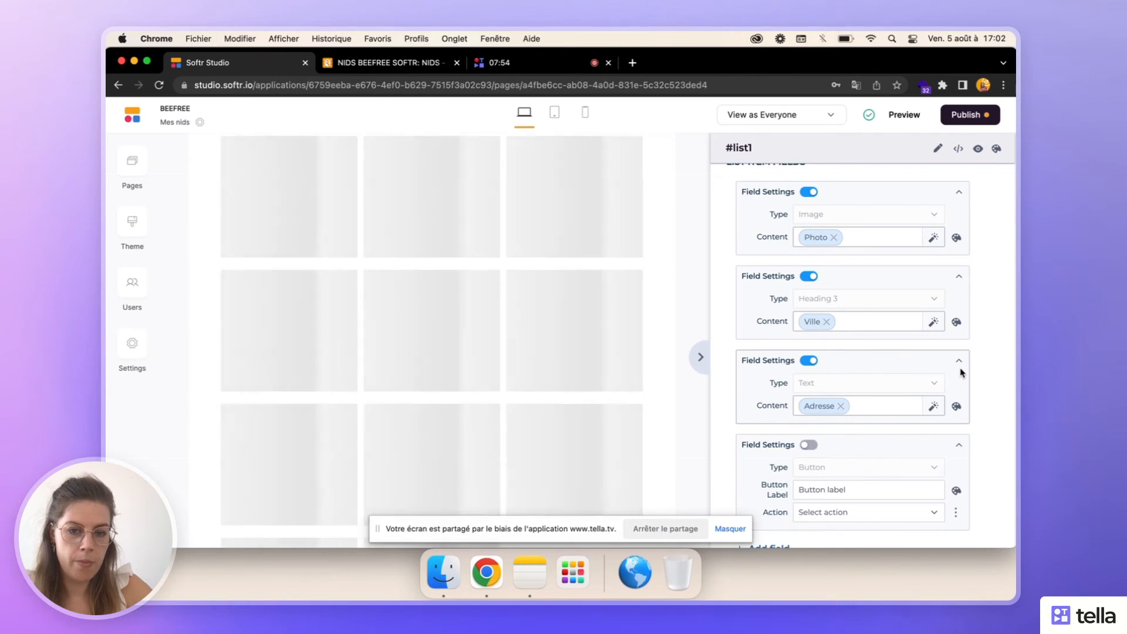
left_click(960, 360)
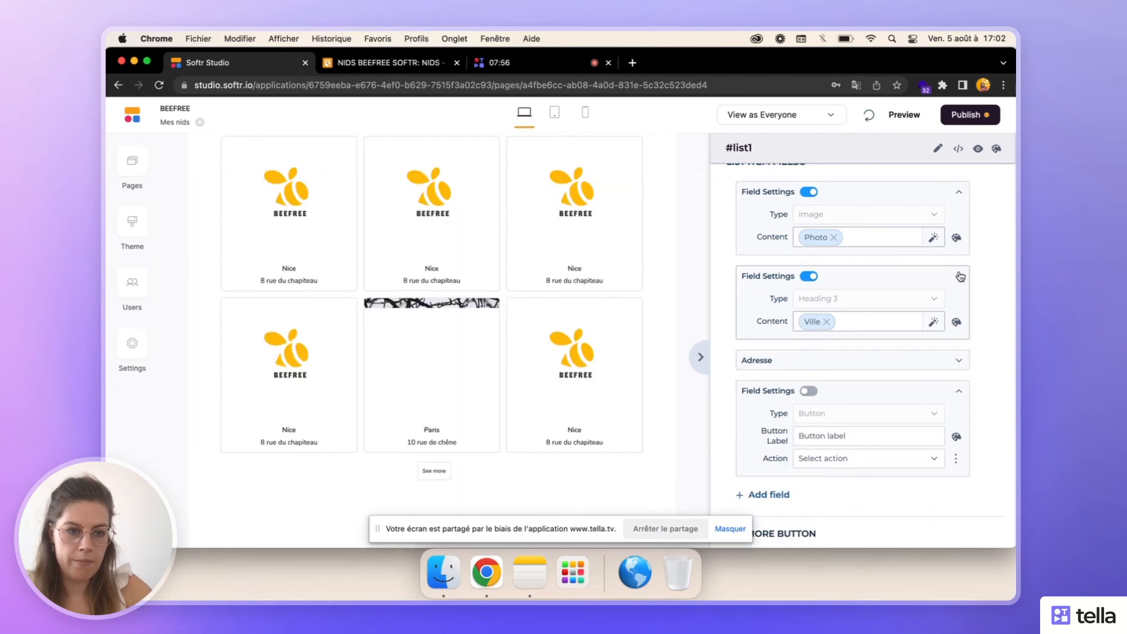
left_click(958, 197)
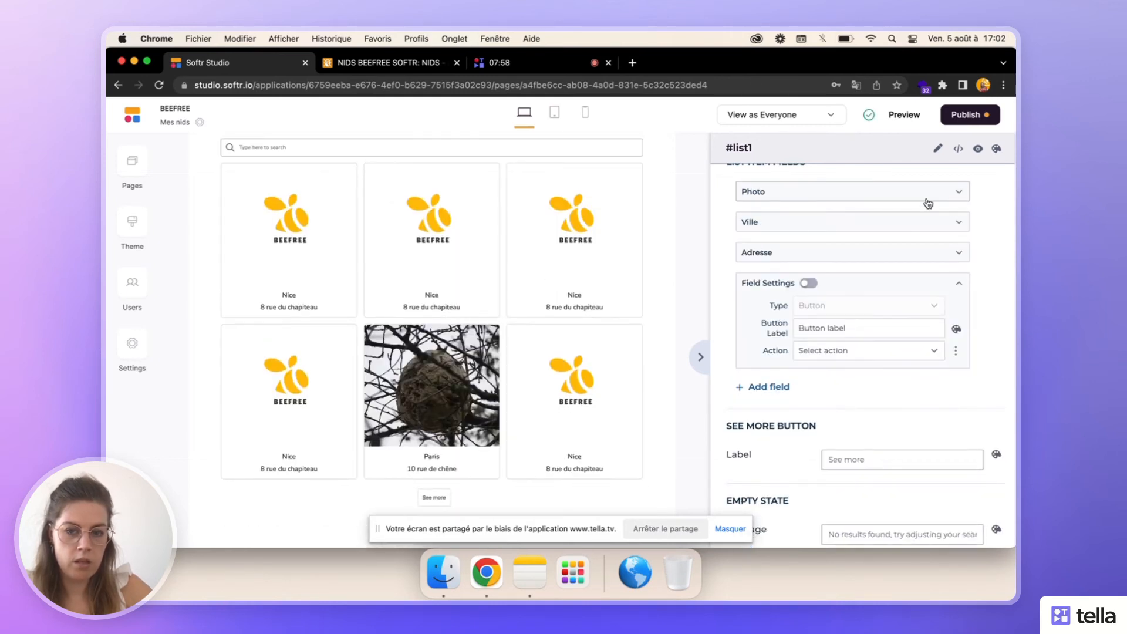
- Set the label of the list block's See more button to "Voir plus"
scroll(576, 282, "down", 3)
scroll(576, 280, "up", 3)
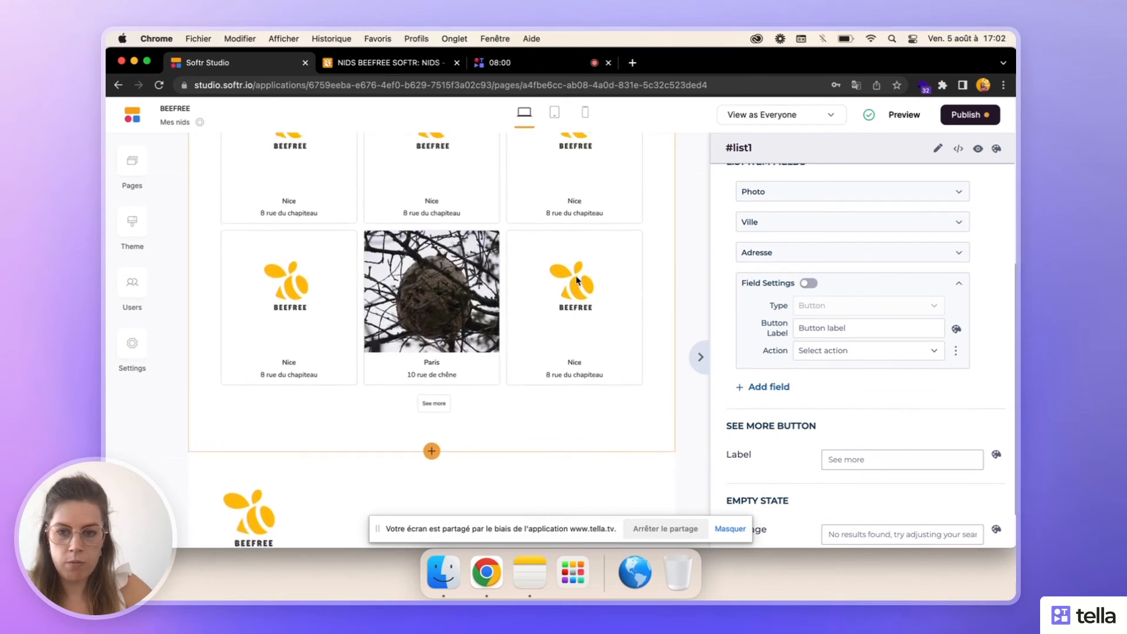
scroll(576, 281, "up", 5)
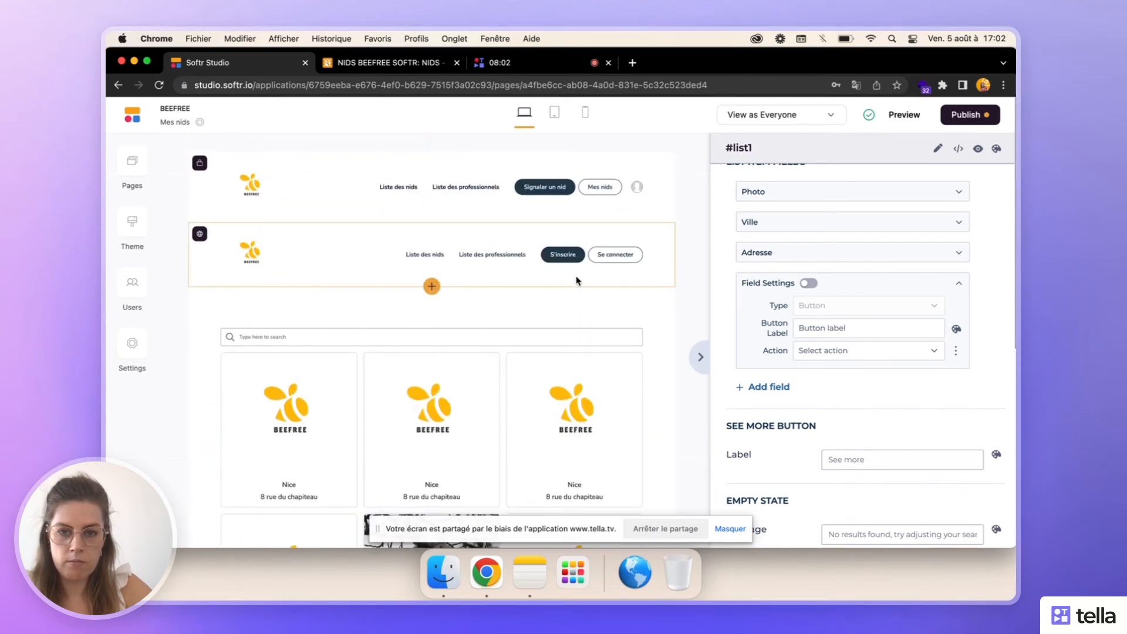
scroll(584, 280, "down", 1)
scroll(863, 343, "down", 3)
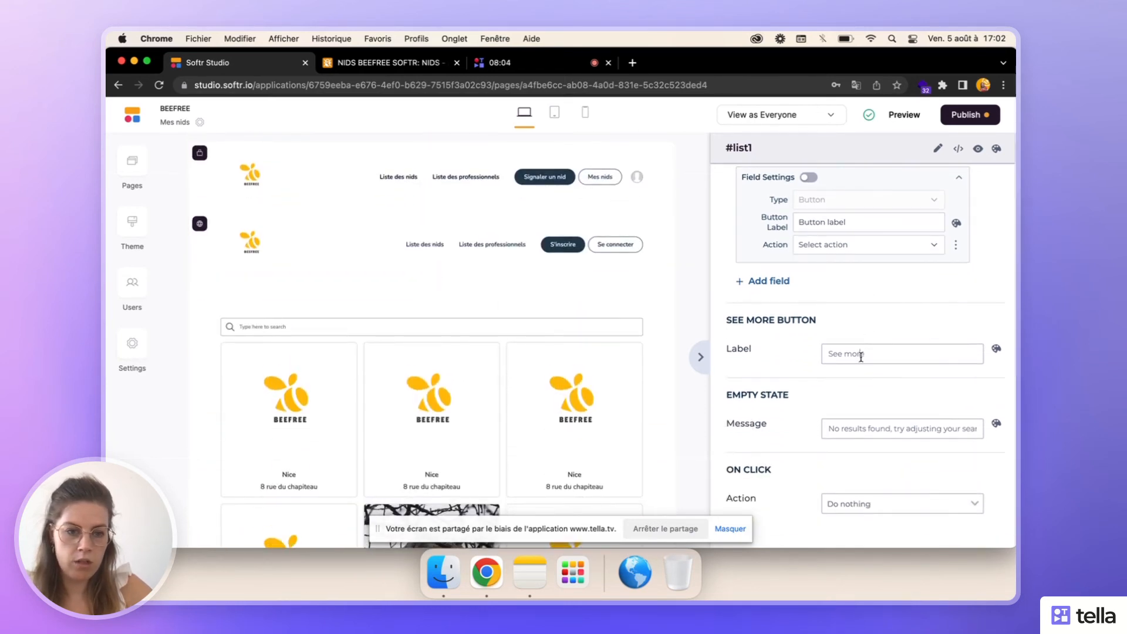
type("Voir plus")
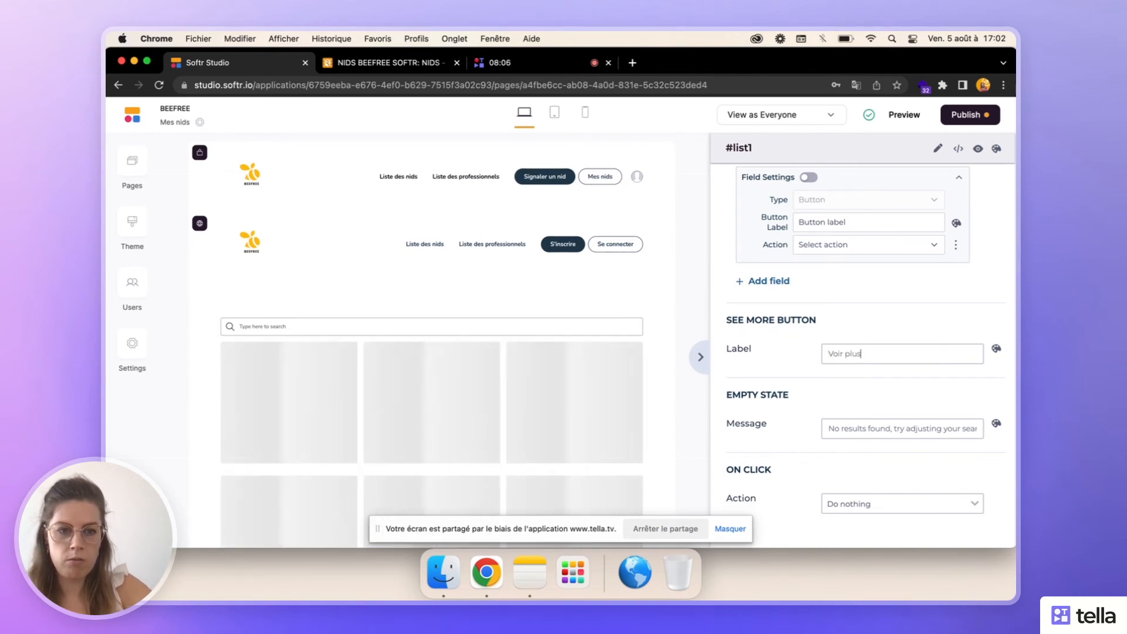
- Set the list block's empty-state message to "Aucun résultat, veuillez modifier vos critères de recherche"
scroll(861, 358, "down", 1)
scroll(987, 379, "down", 1)
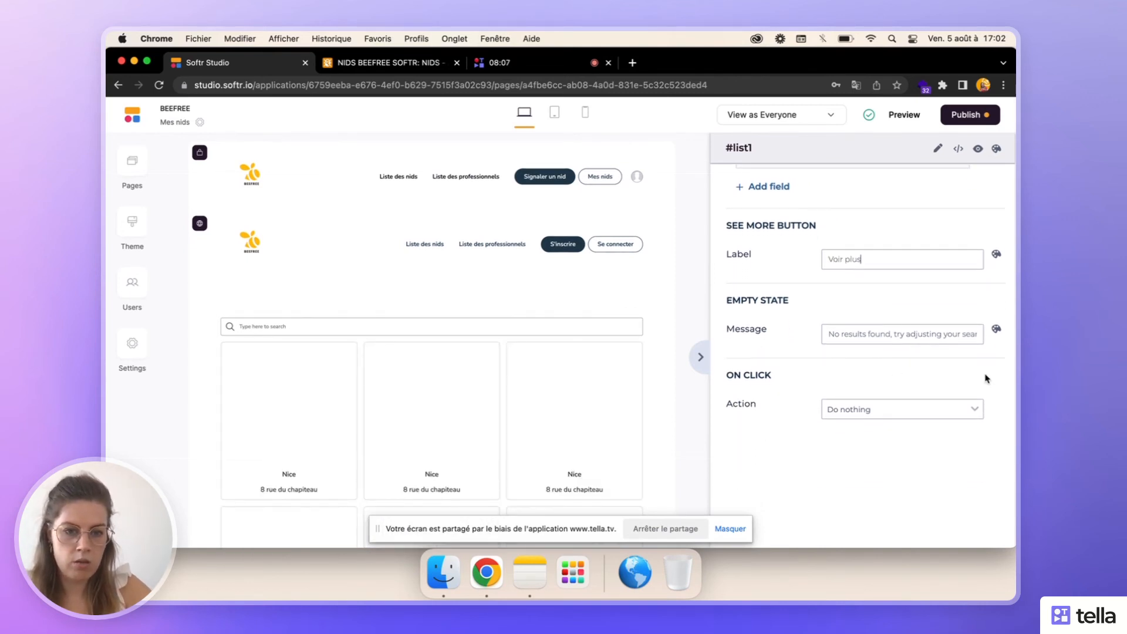
left_click(908, 338)
type("Aucun ré")
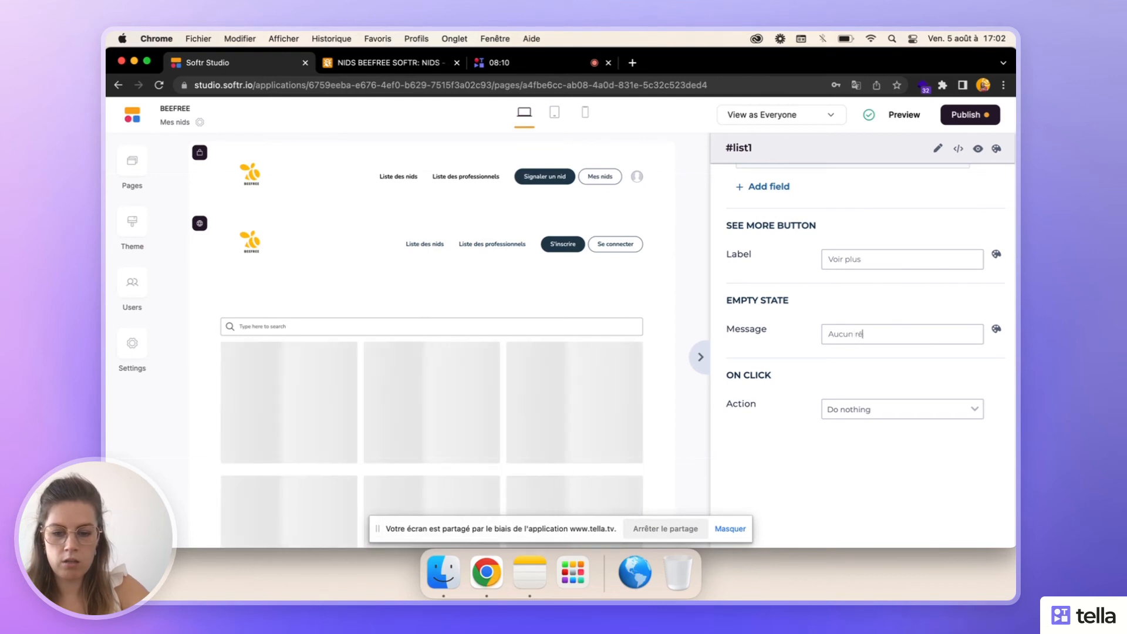
type("sultat, v")
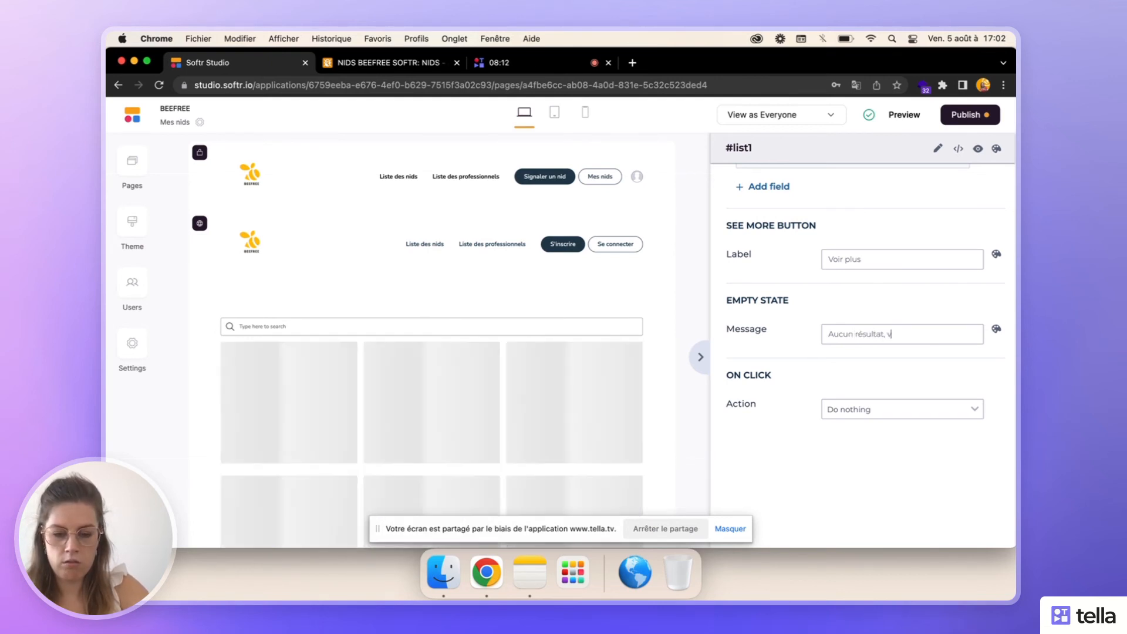
type("euillez")
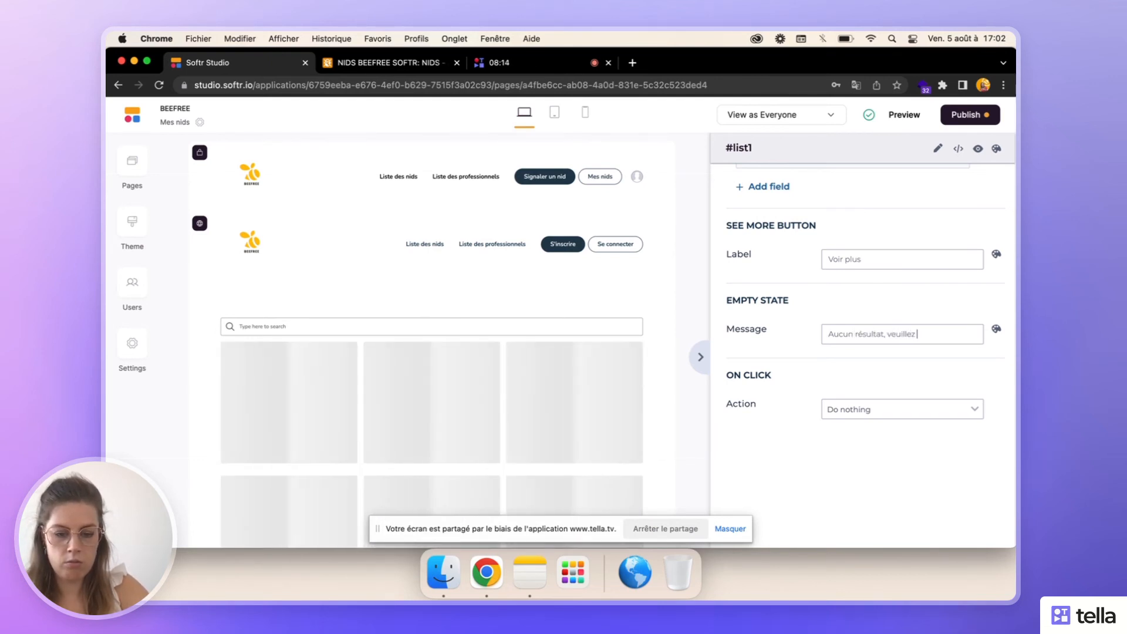
type(" modifier vos")
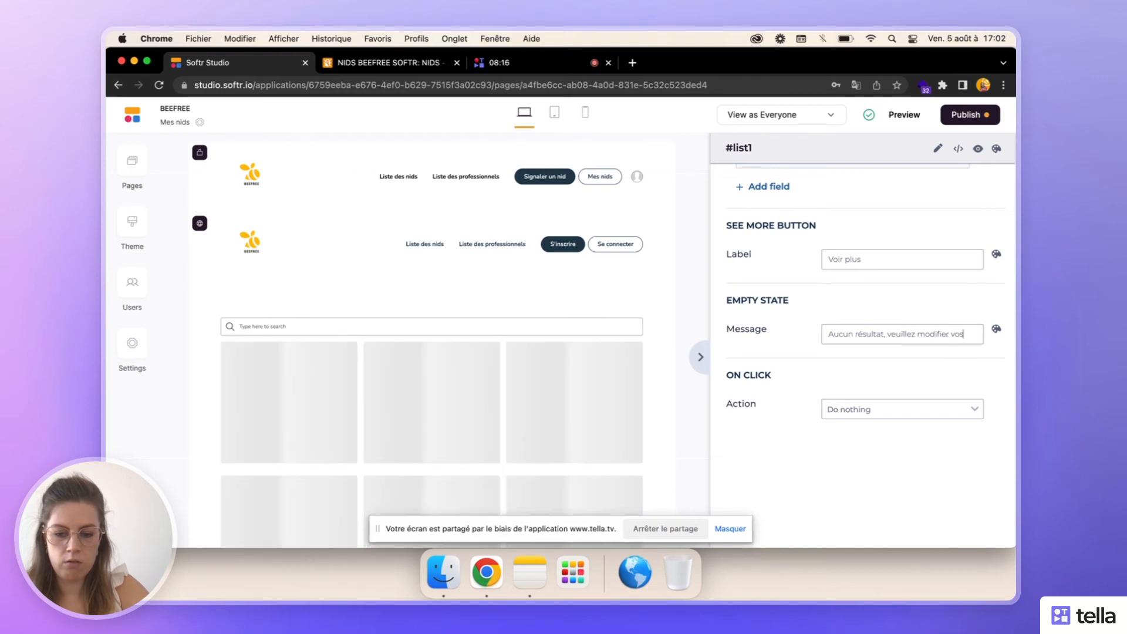
type(" critères d")
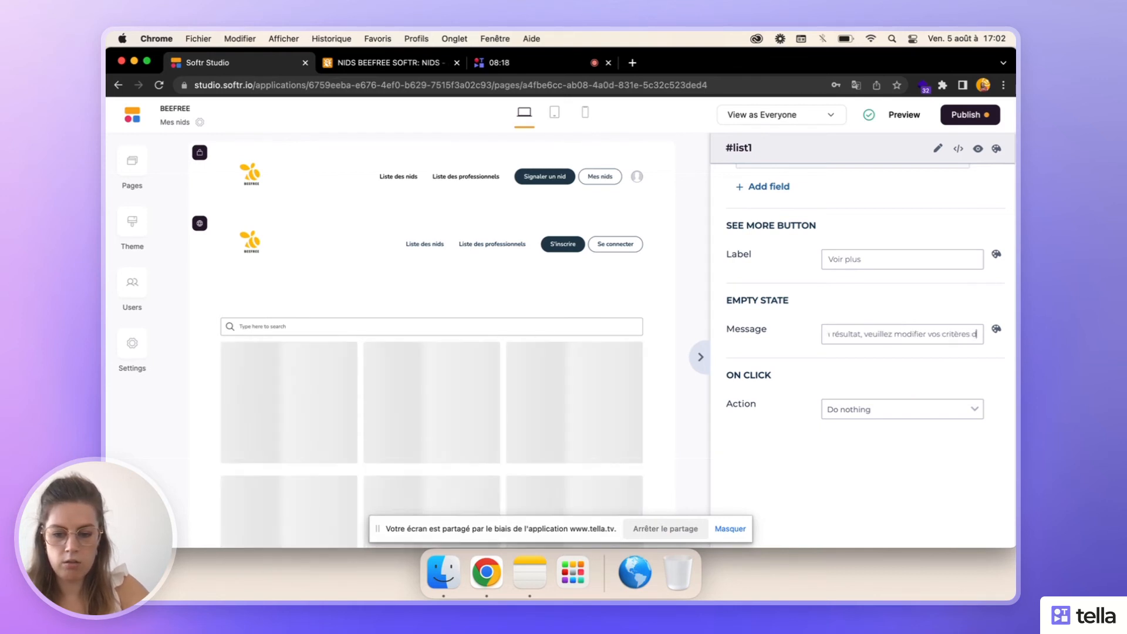
type("e recherche")
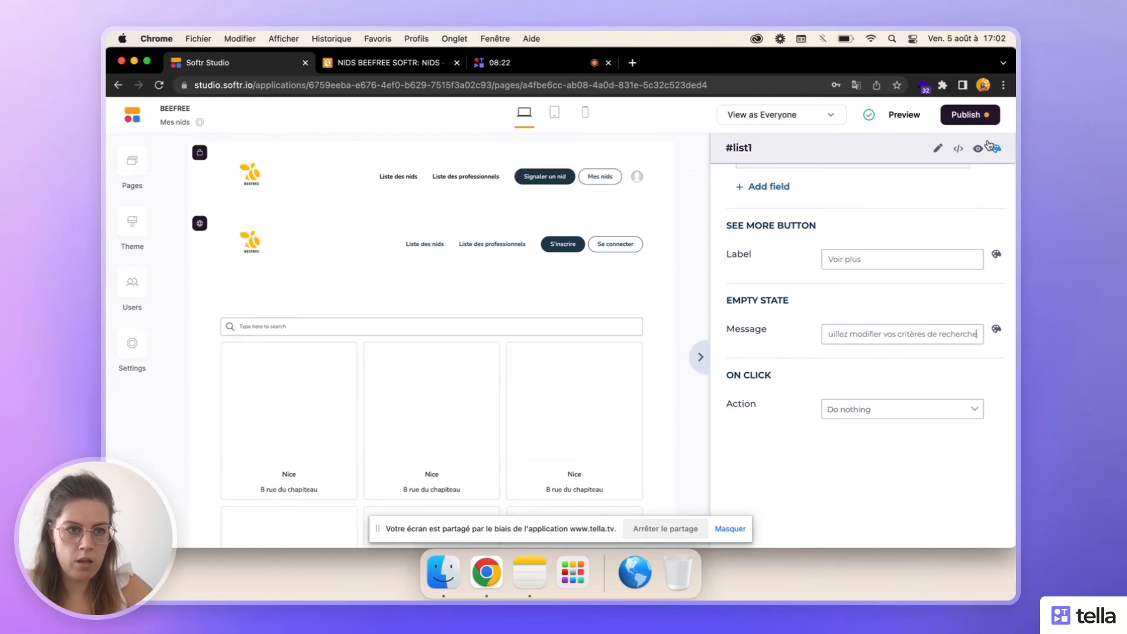
left_click(965, 118)
left_click(901, 318)
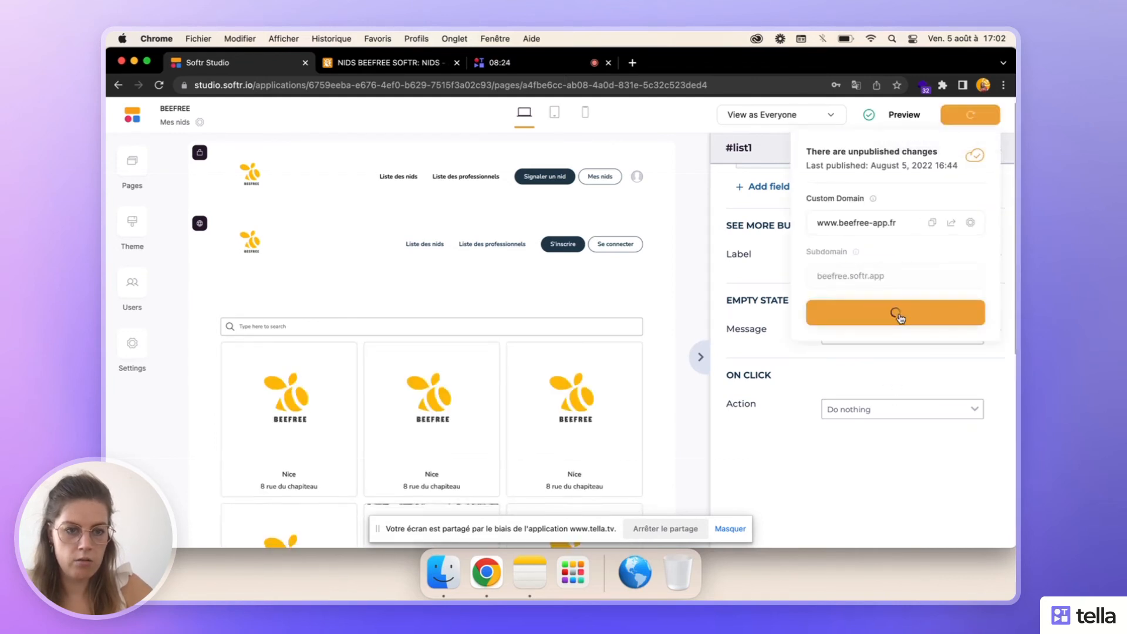
left_click(951, 224)
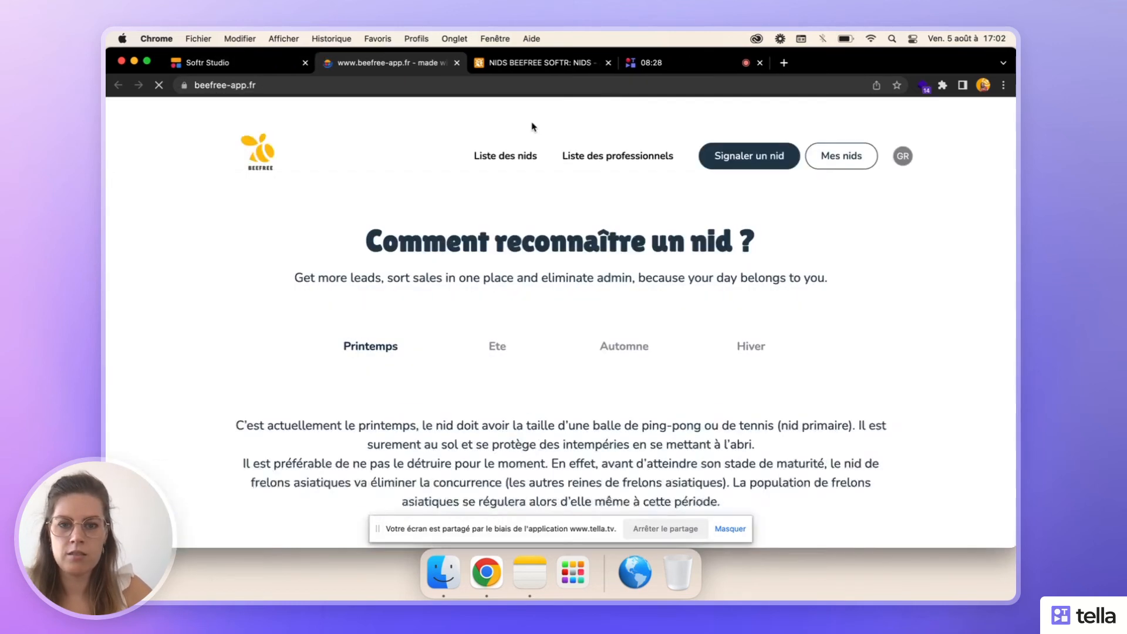
- Open the Mes nids page of the live site and check which nests it lists
left_click(835, 168)
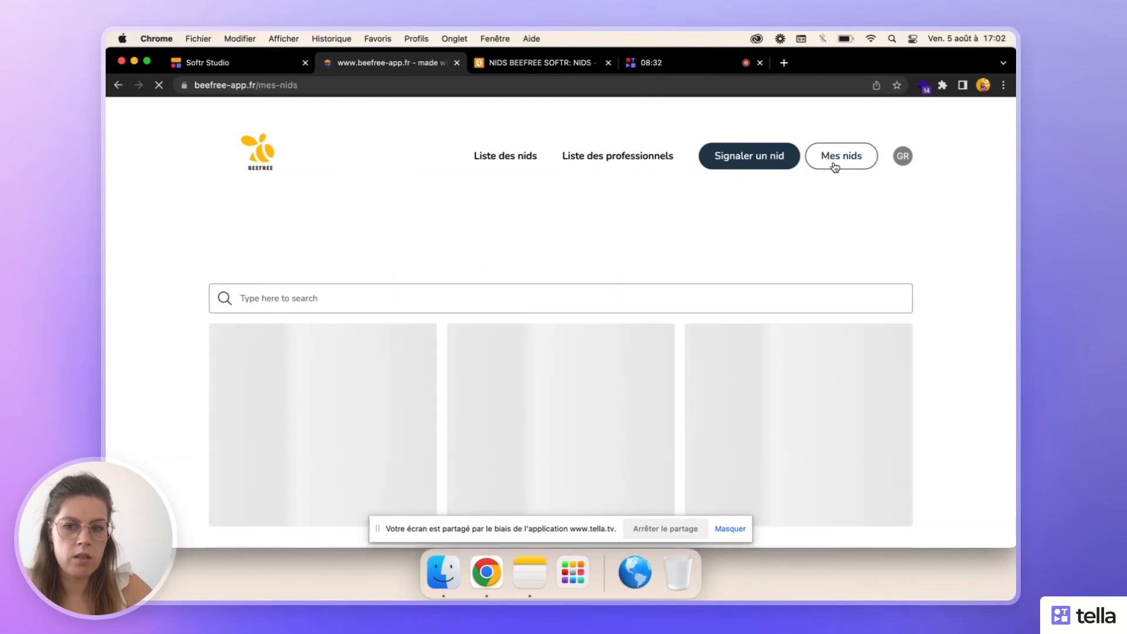
scroll(446, 310, "down", 10)
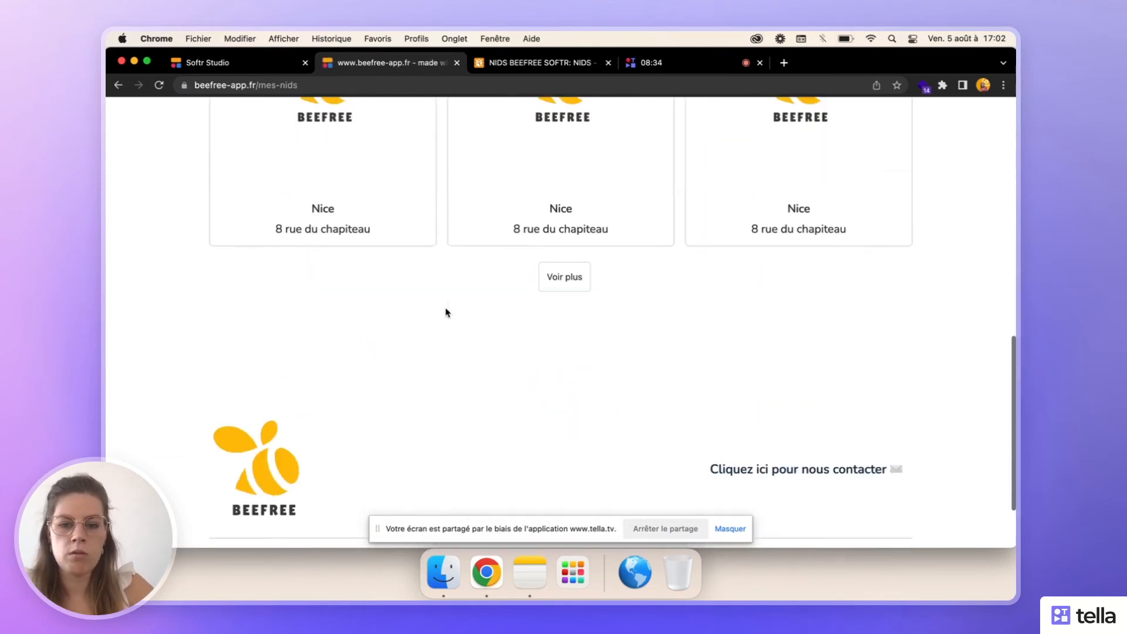
scroll(447, 311, "up", 4)
scroll(445, 310, "up", 5)
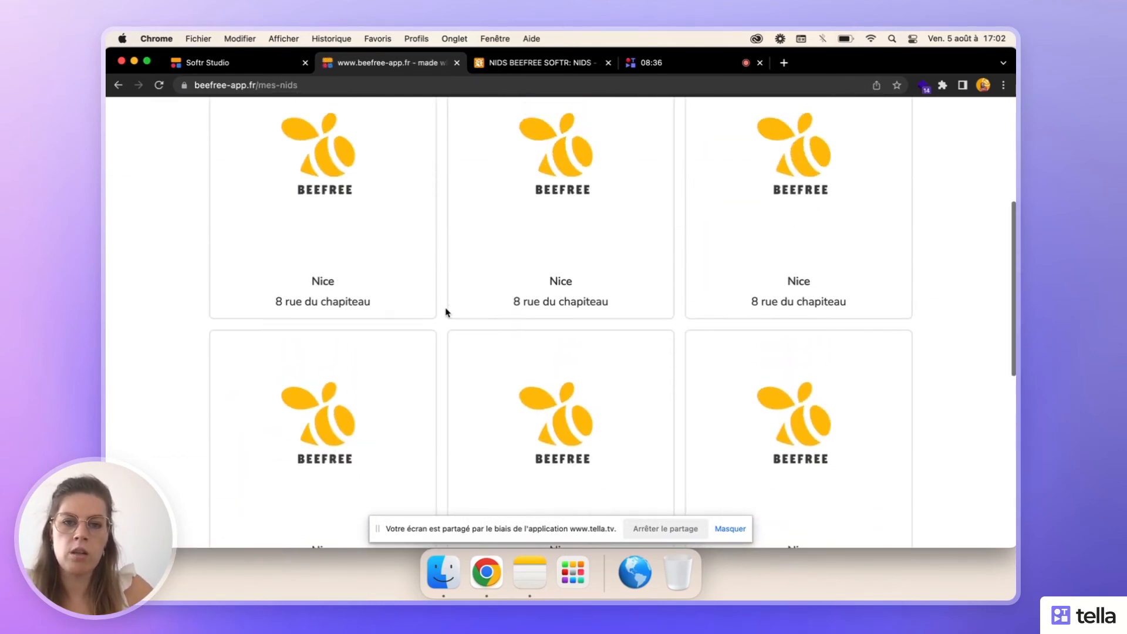
scroll(906, 241, "up", 3)
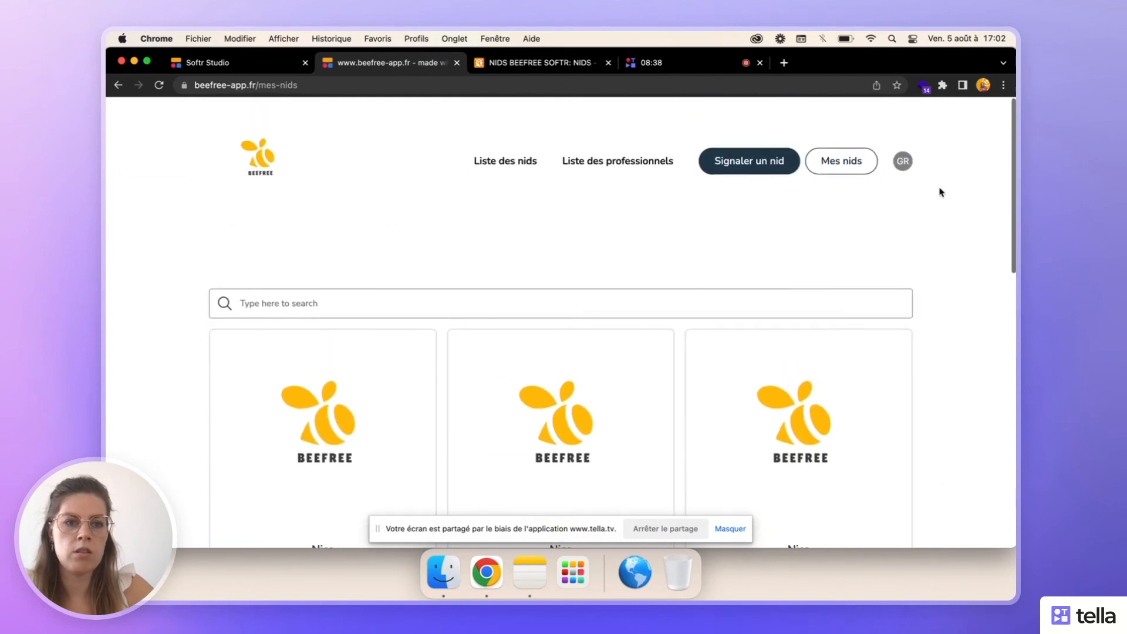
- Open the logged-in account's profile page and compare its details with the nest records in the Airtable NIDS table
left_click(902, 156)
left_click(877, 178)
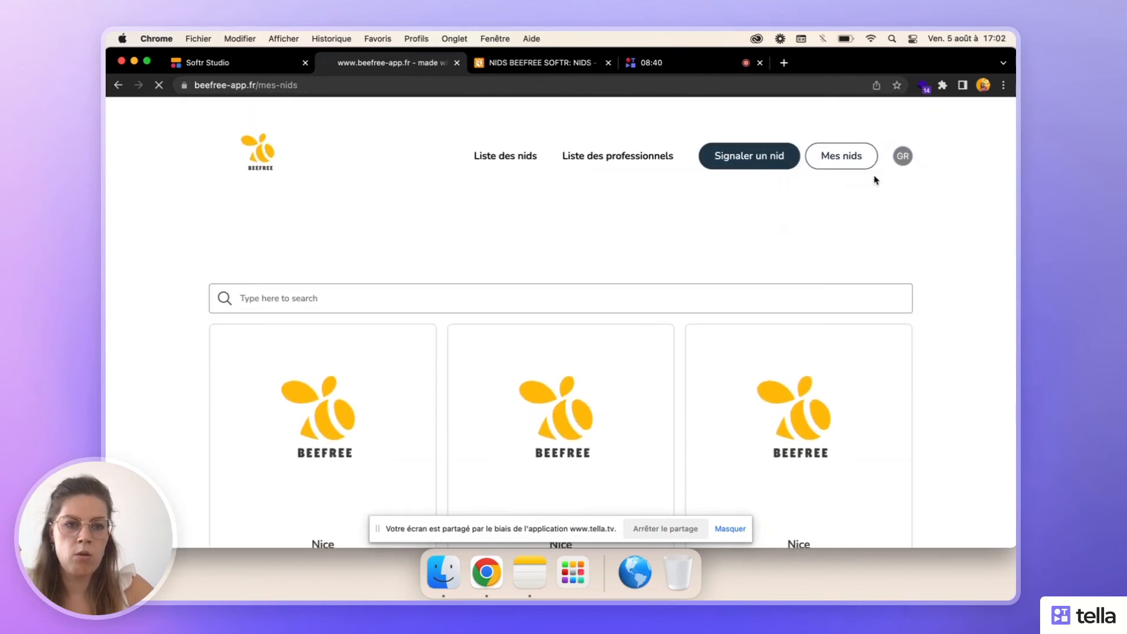
scroll(560, 317, "down", 3)
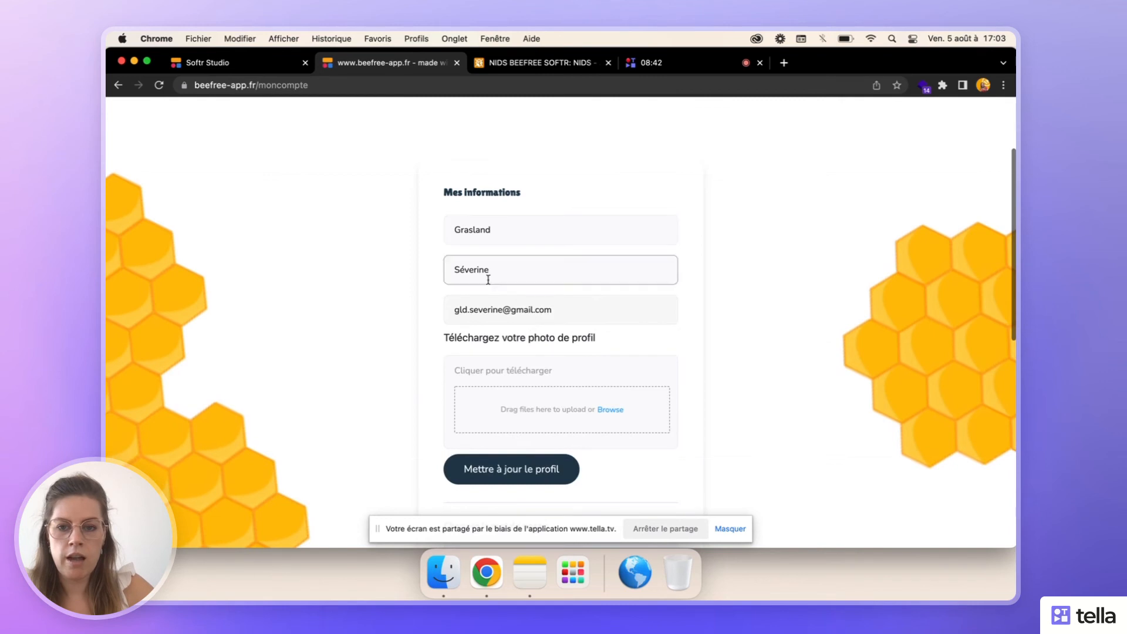
left_click(552, 65)
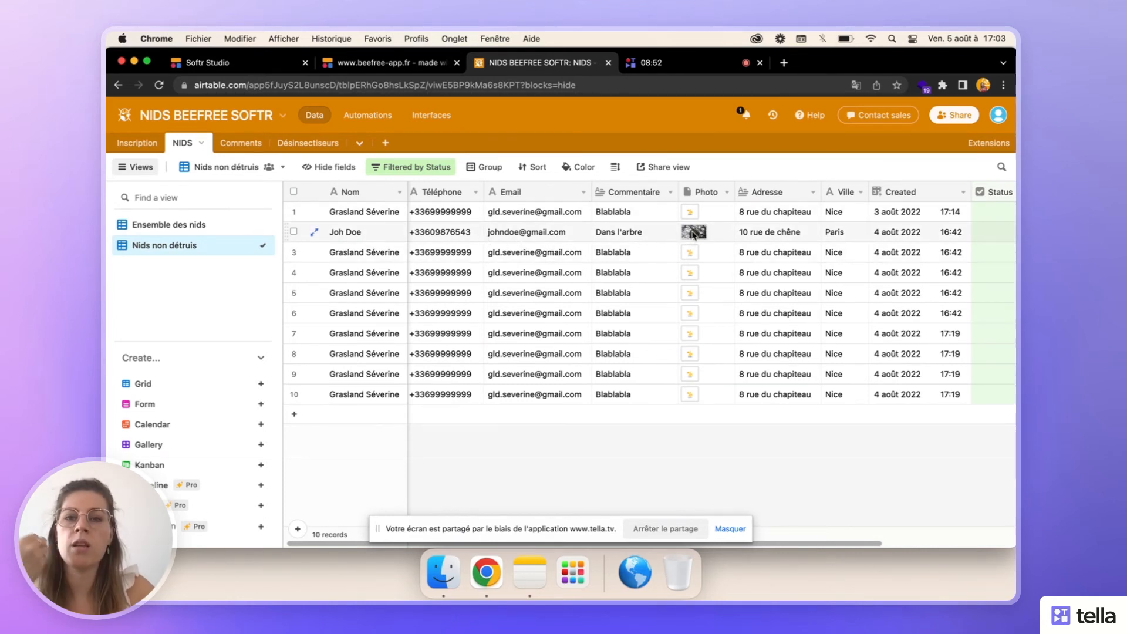
left_click(388, 62)
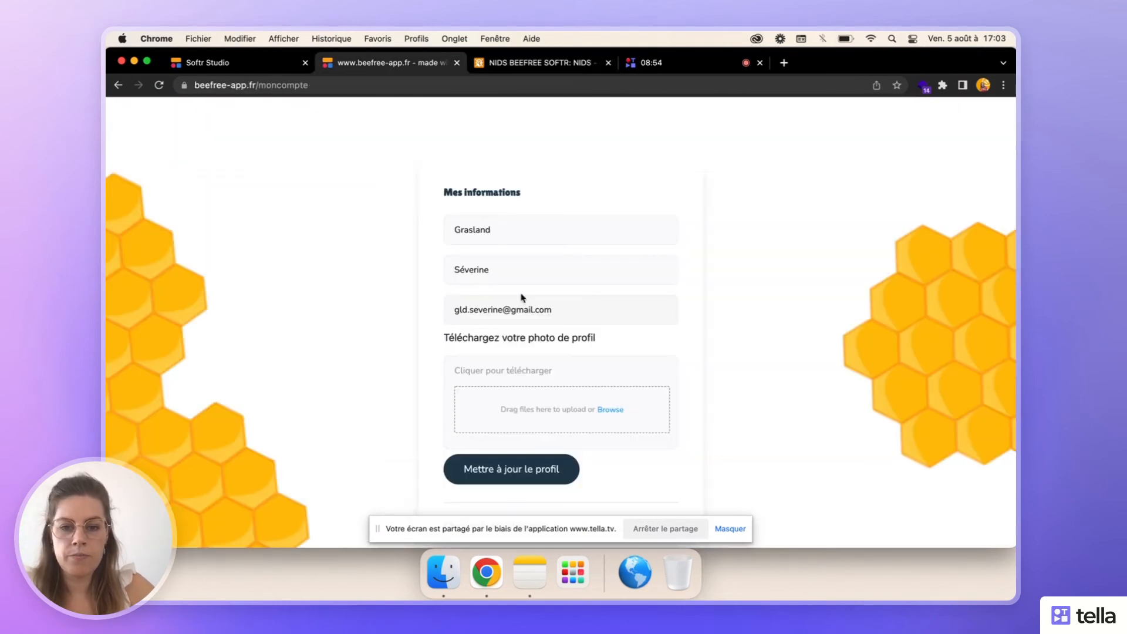
- Return to the live Mes nids page, load more nests and check the full list
scroll(587, 170, "up", 3)
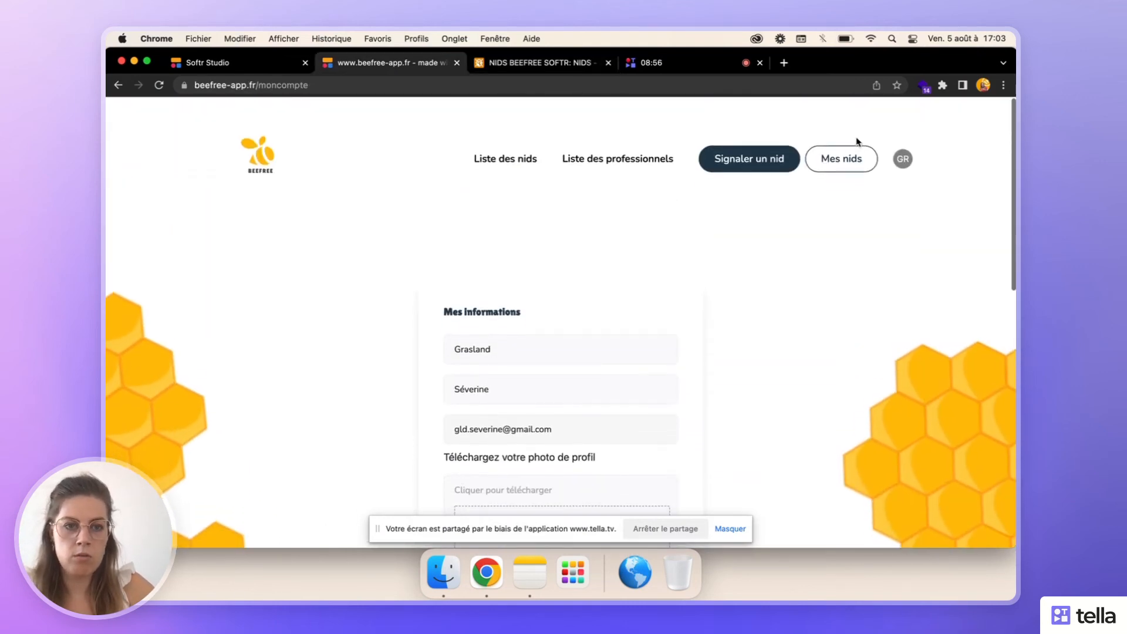
left_click(833, 158)
scroll(644, 390, "down", 10)
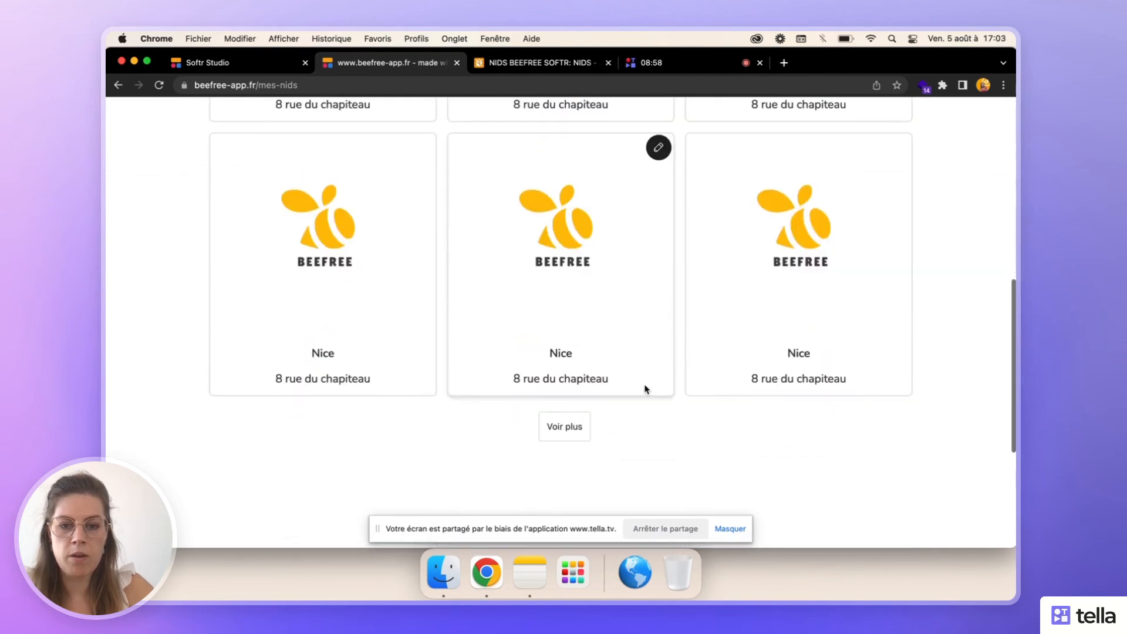
left_click(571, 340)
scroll(636, 392, "down", 8)
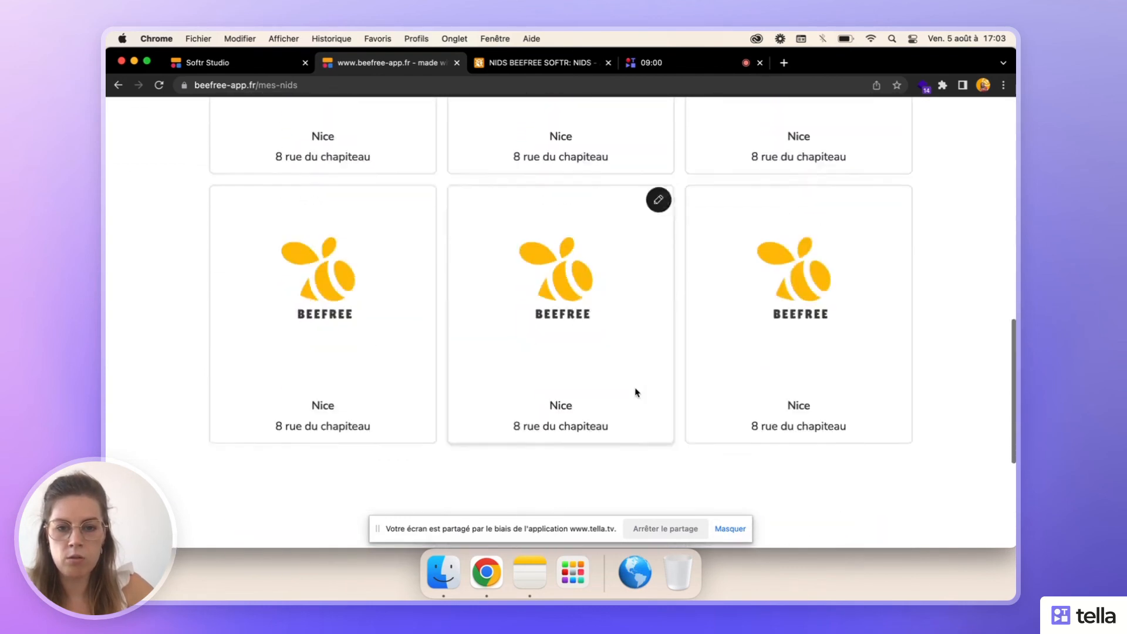
scroll(636, 393, "up", 10)
scroll(637, 392, "down", 10)
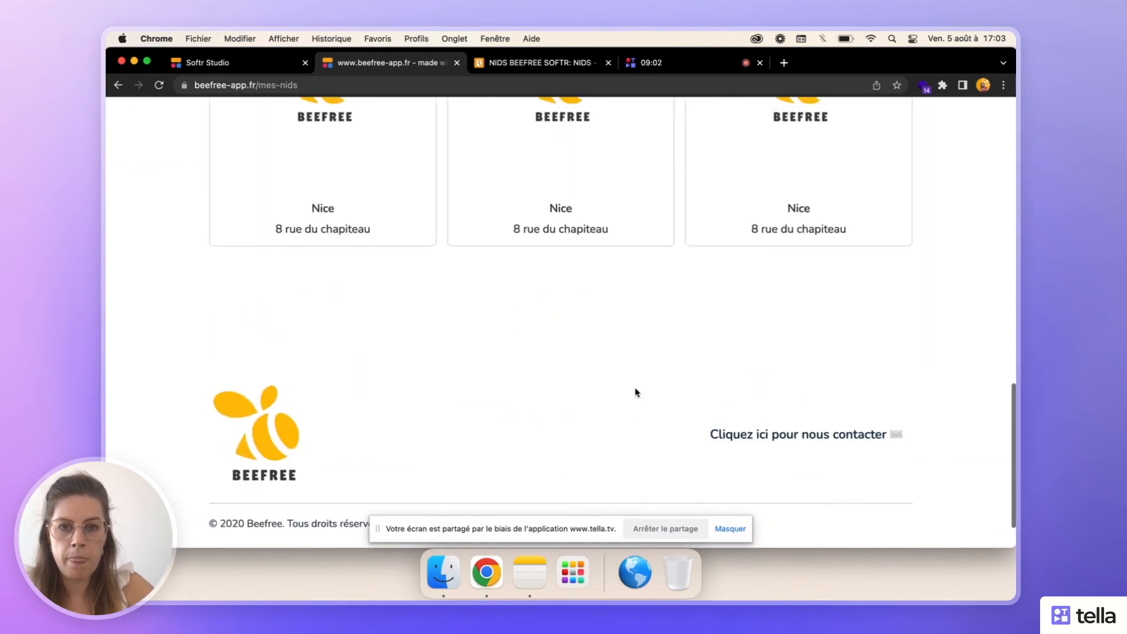
scroll(636, 393, "up", 10)
scroll(636, 393, "down", 3)
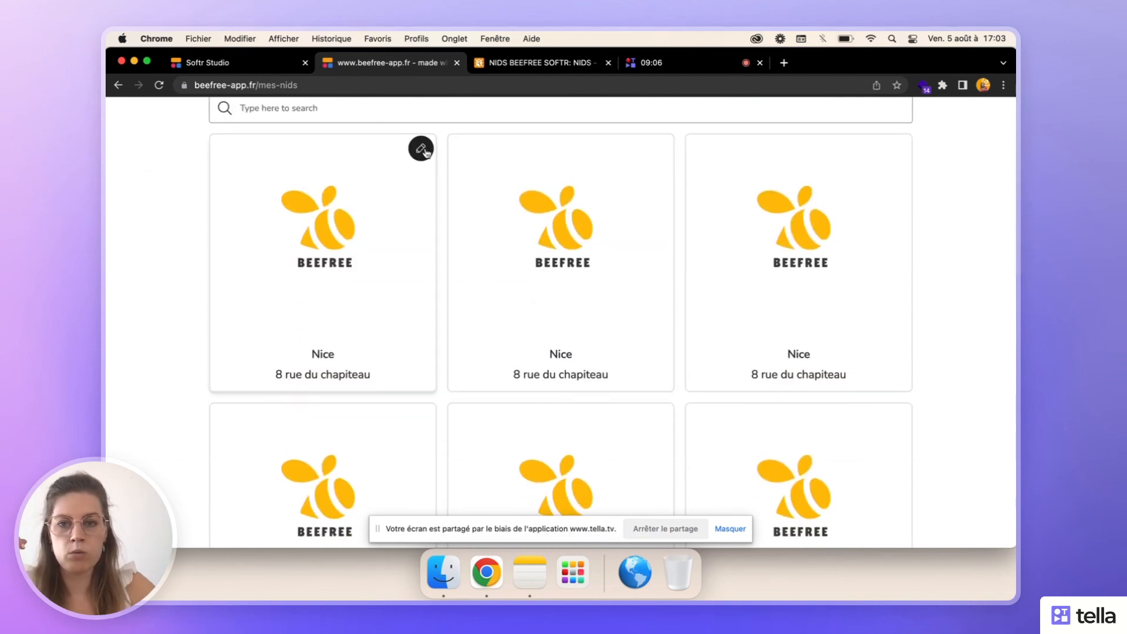
- Open the first nest on the live Mes nids page for editing, tick its Status, review its fields and save the record
left_click(422, 149)
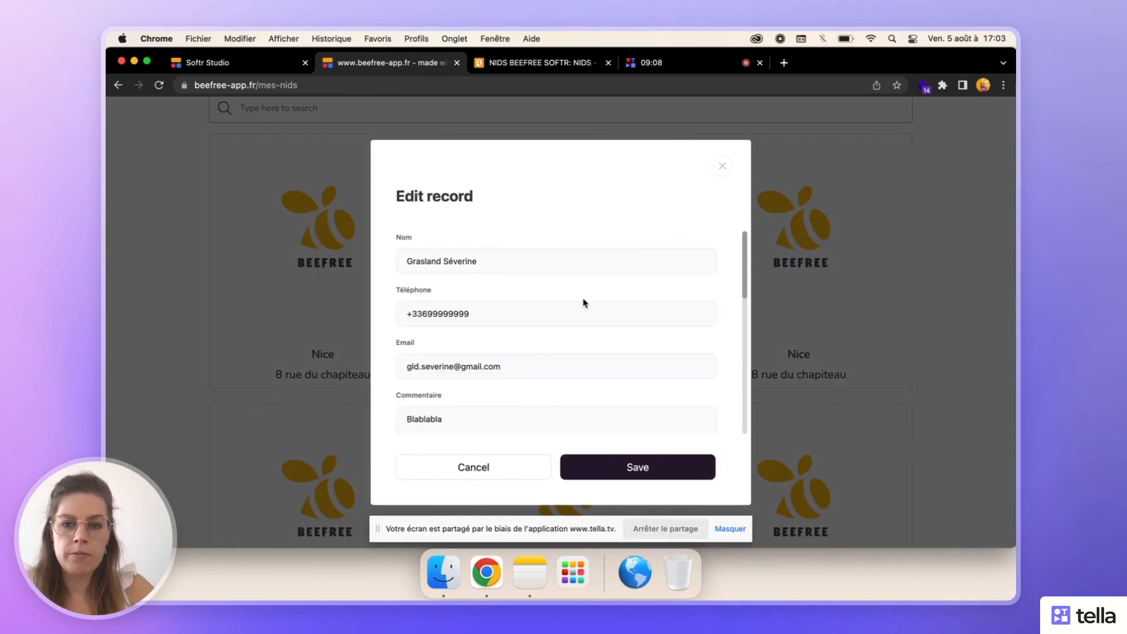
scroll(585, 303, "down", 10)
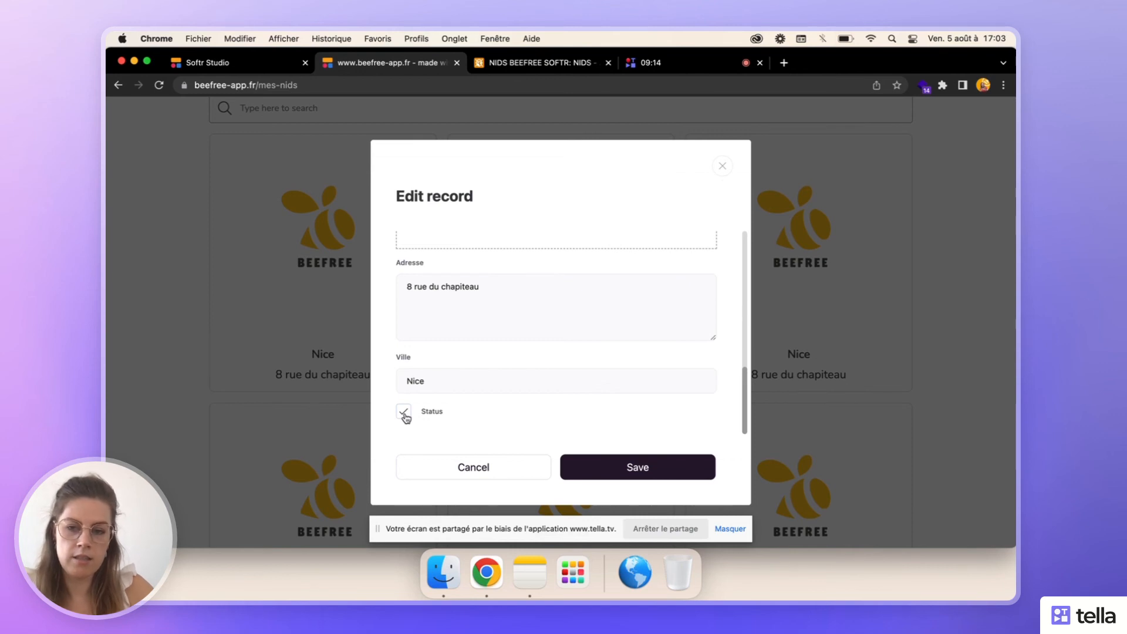
scroll(405, 416, "up", 10)
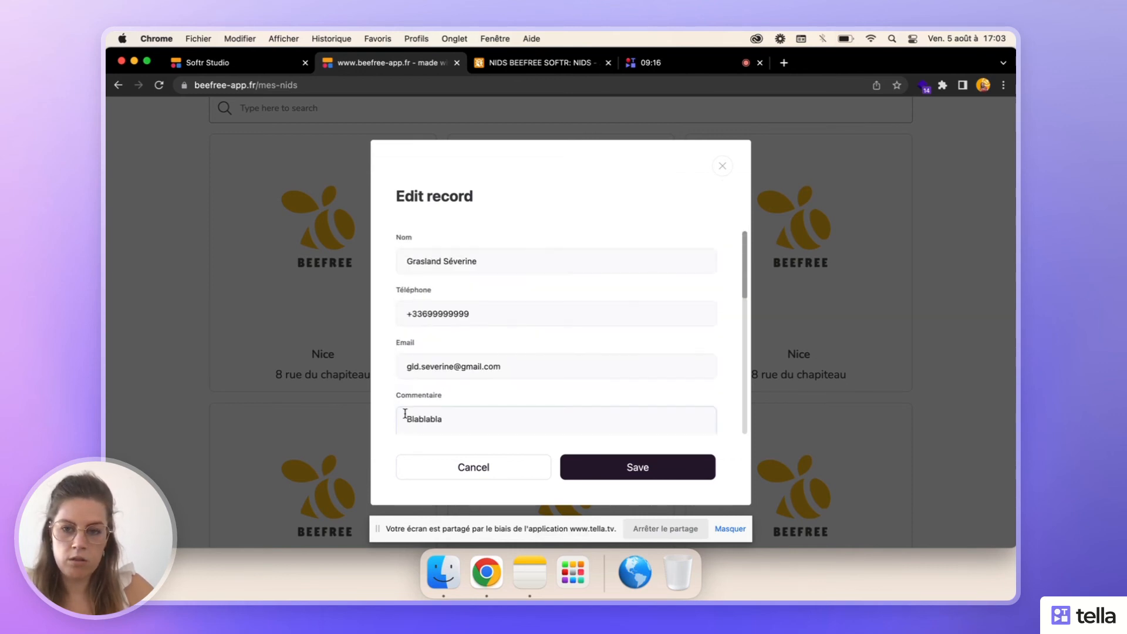
scroll(404, 414, "down", 10)
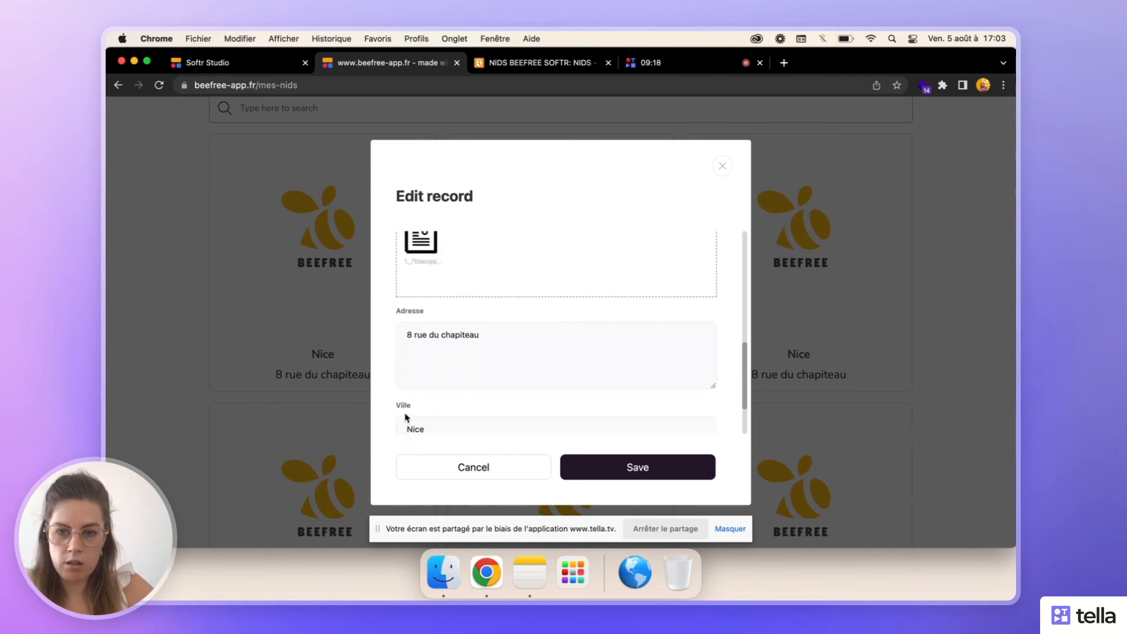
scroll(404, 417, "up", 10)
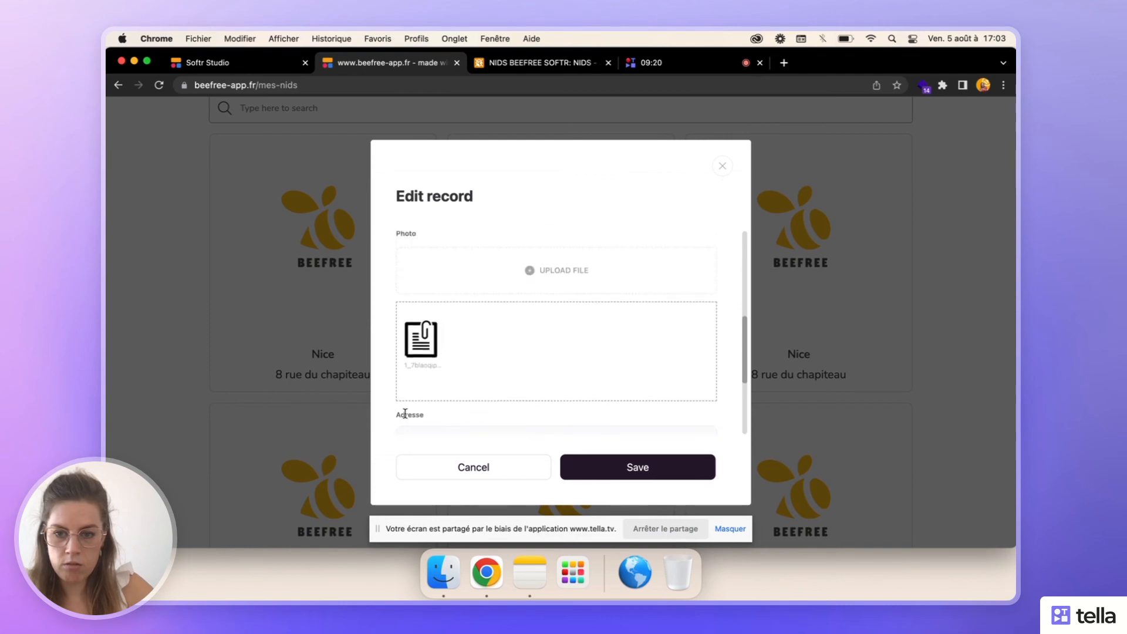
scroll(404, 414, "down", 2)
scroll(403, 415, "up", 2)
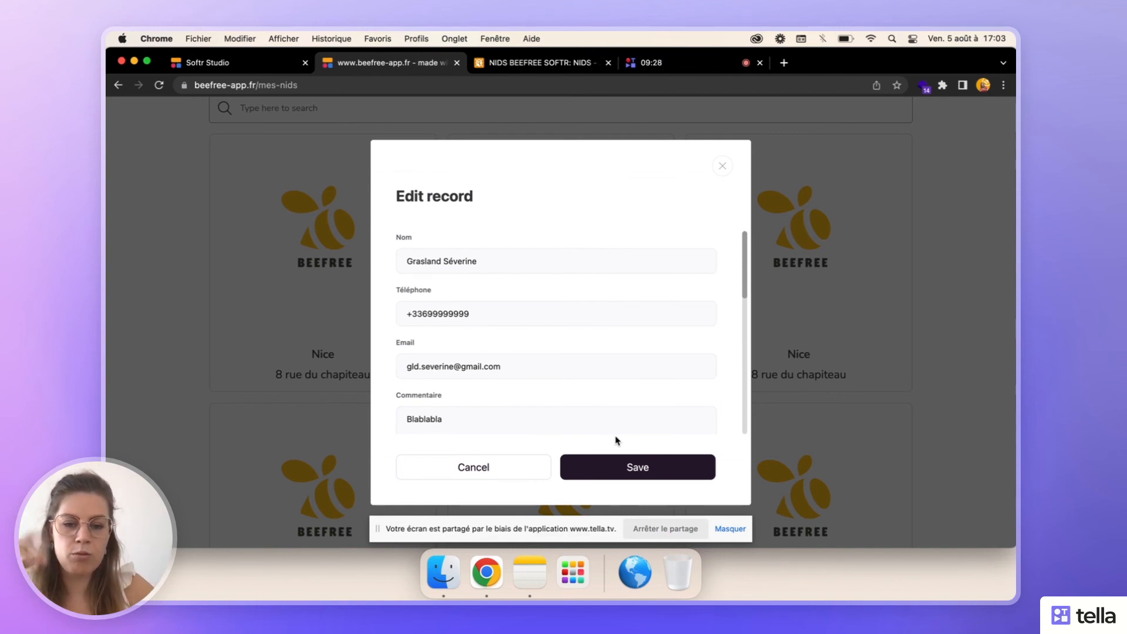
scroll(552, 355, "down", 8)
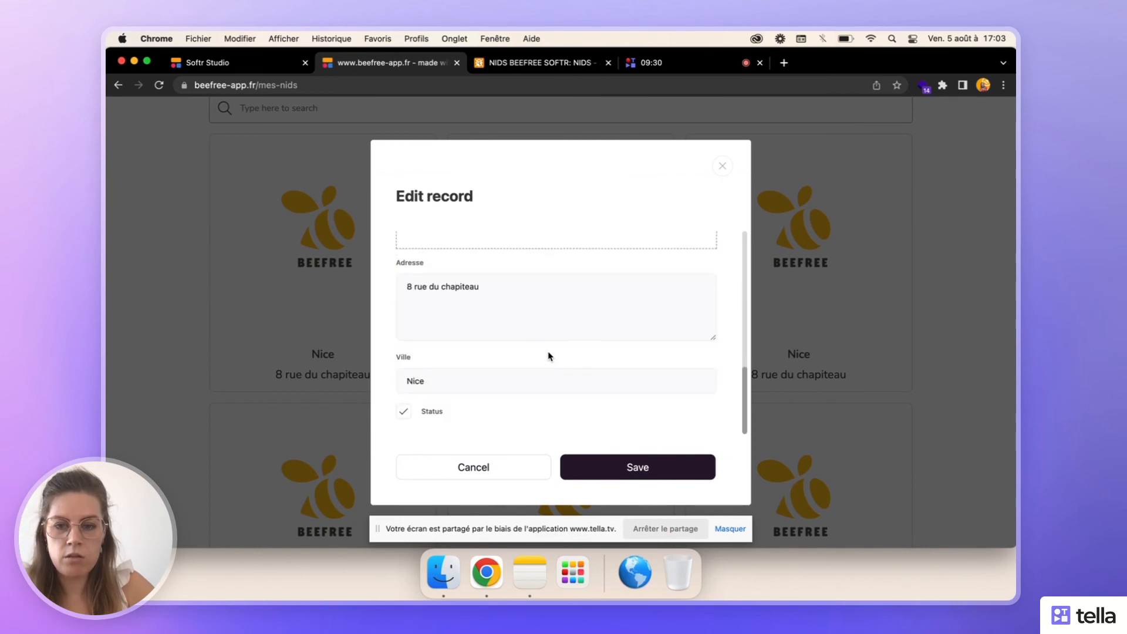
left_click(611, 475)
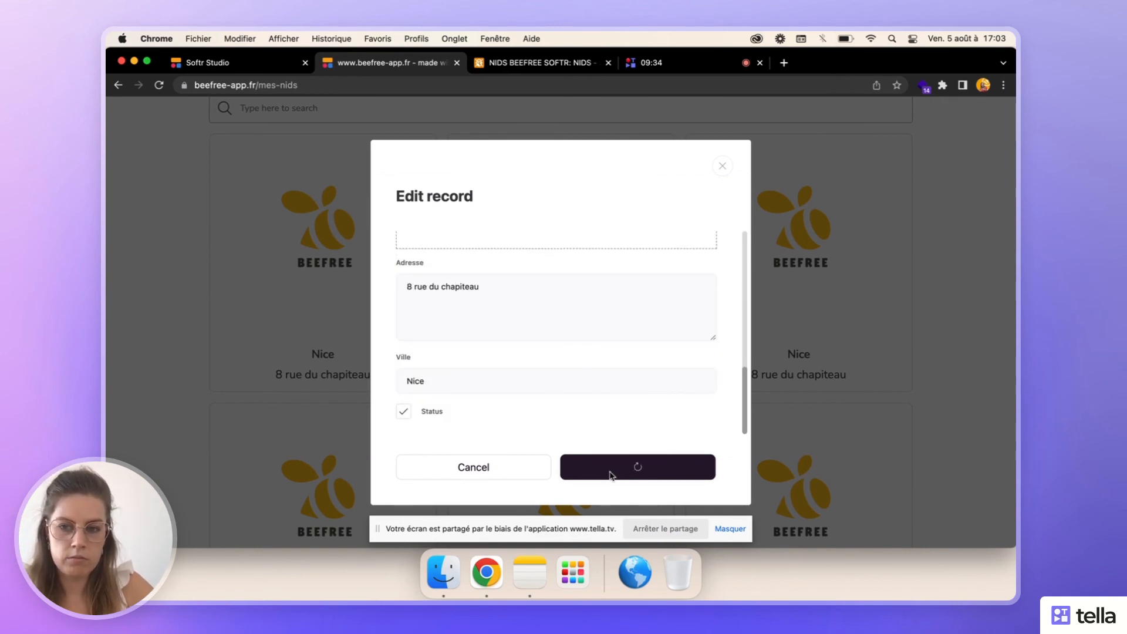
- Check the nests listed on the live Mes nids page after saving the edit
scroll(612, 475, "down", 5)
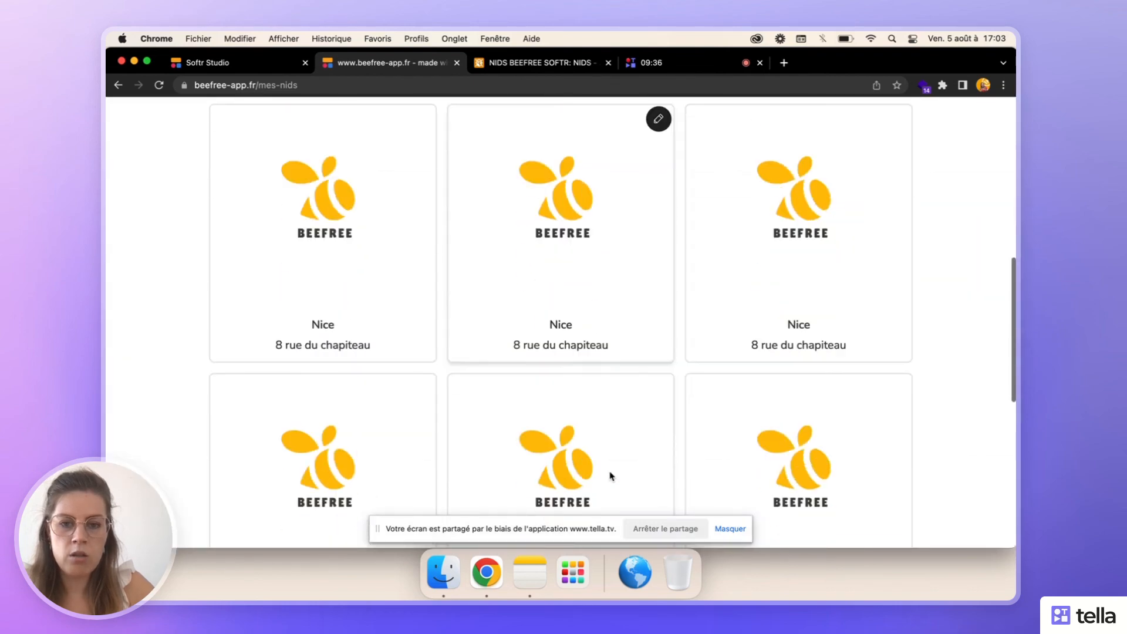
scroll(611, 475, "up", 7)
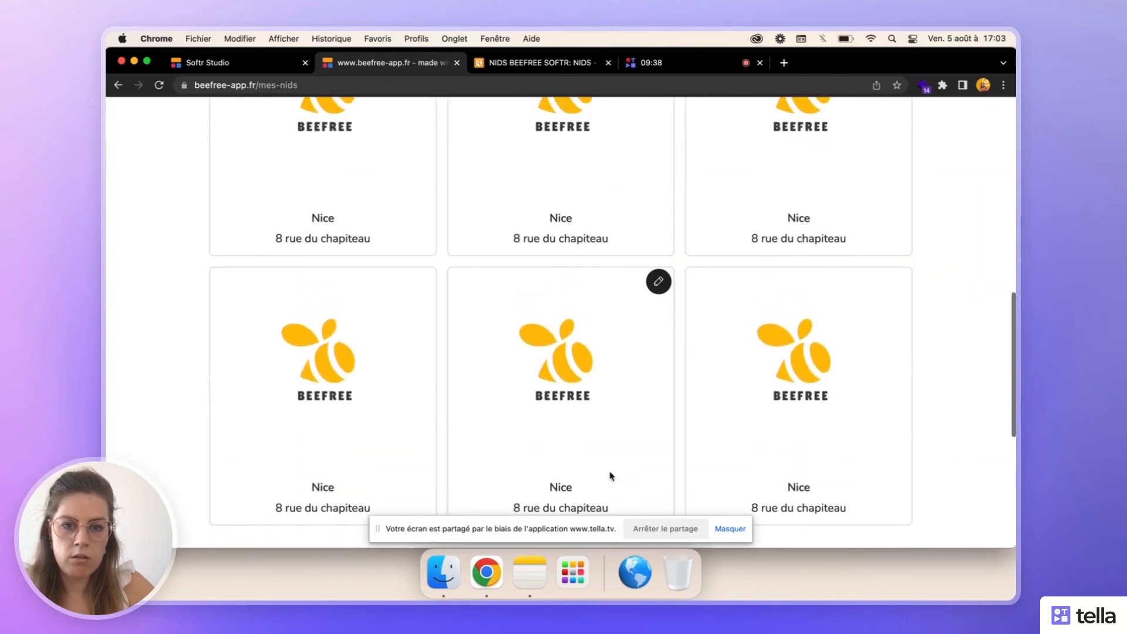
scroll(611, 475, "up", 2)
scroll(611, 476, "down", 5)
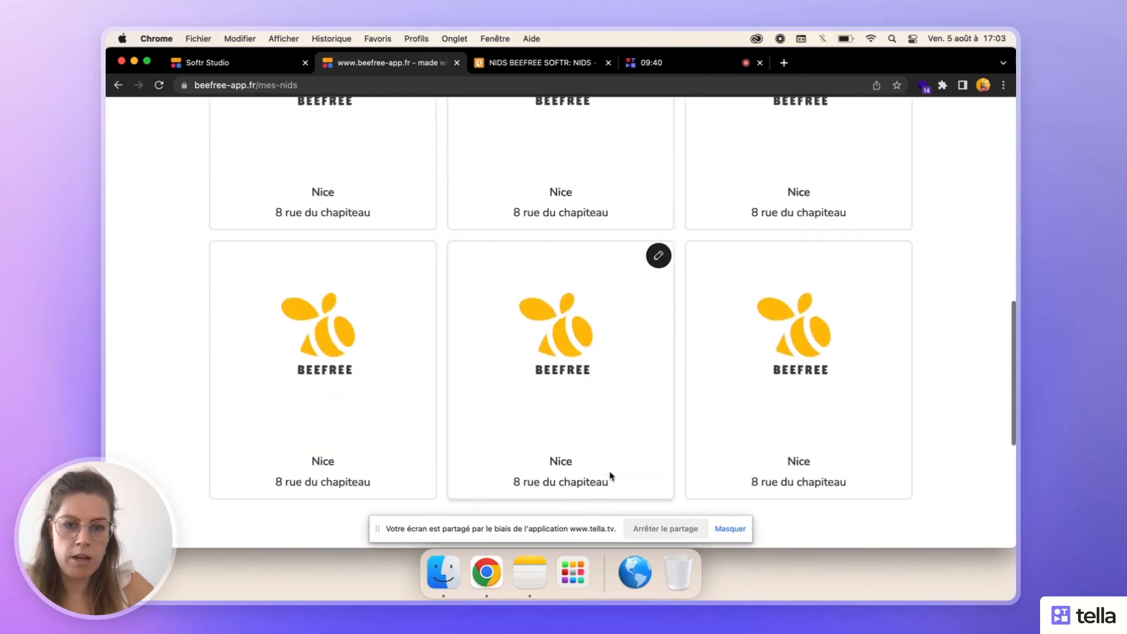
scroll(611, 475, "up", 5)
- Switch to the Airtable NIDS table and compare the Status column in the Nids non détruis and Ensemble des nids views
left_click(529, 64)
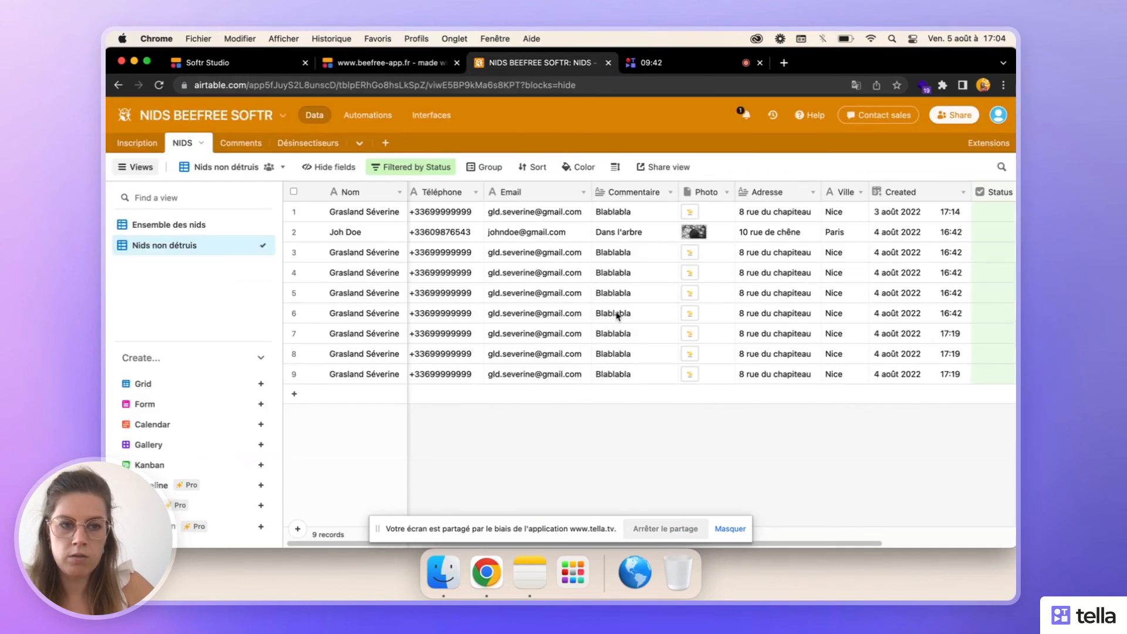
scroll(617, 316, "right", 3)
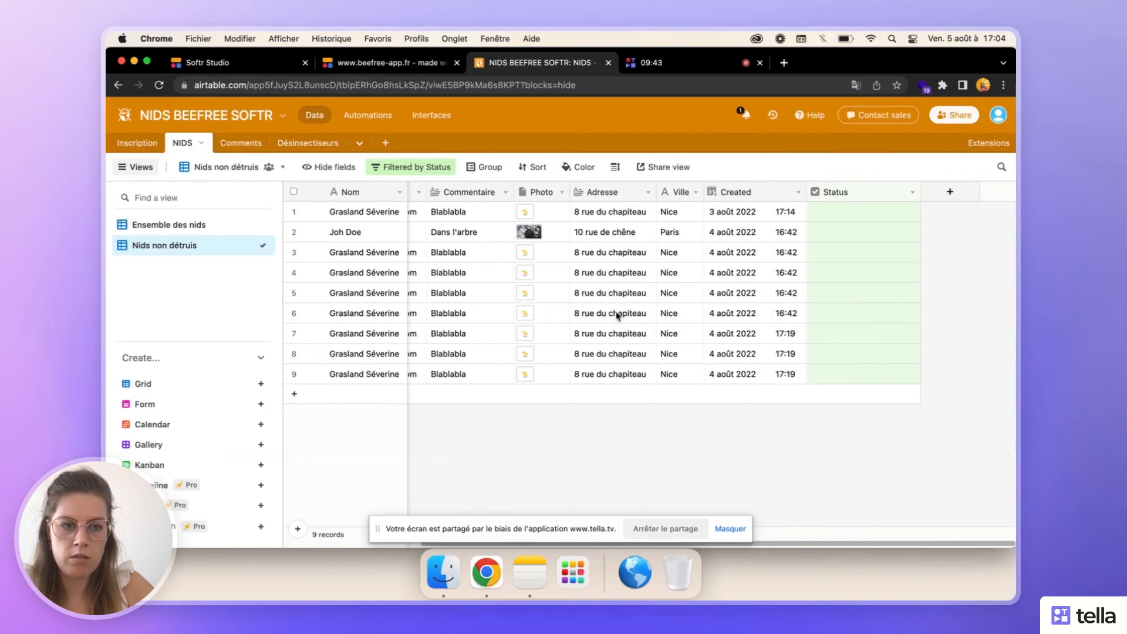
left_click(156, 226)
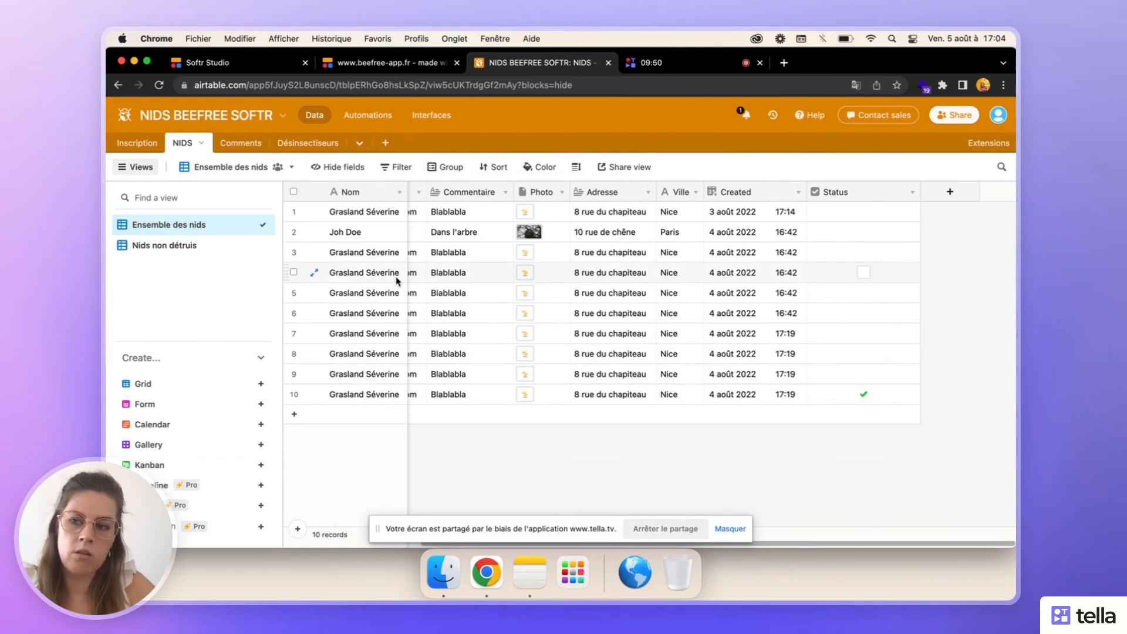
left_click(175, 249)
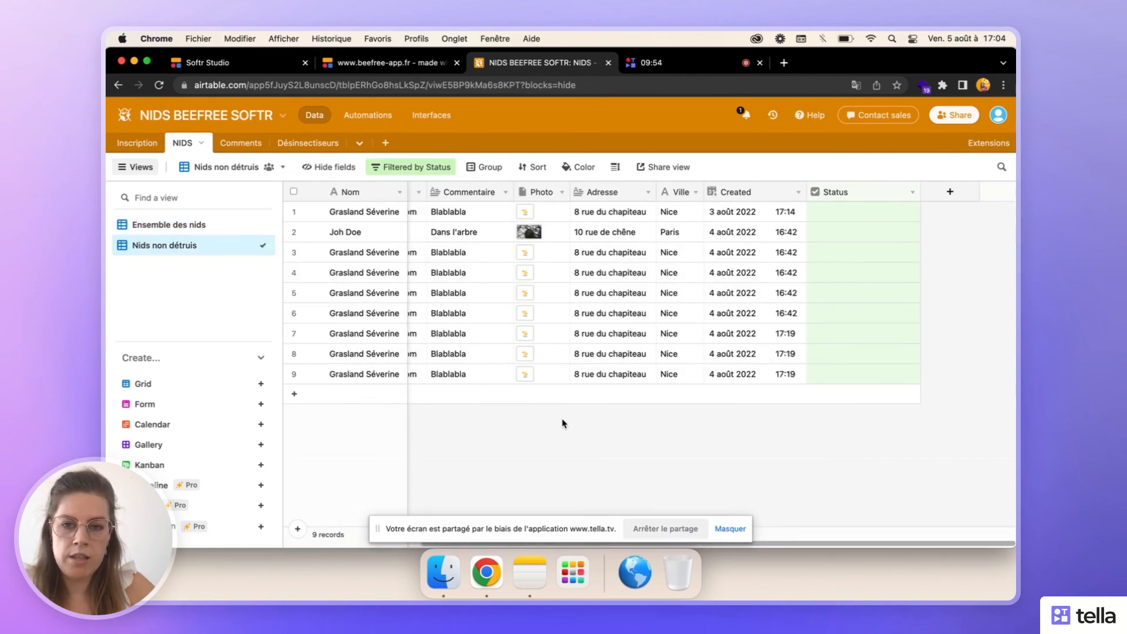
- Switch to Softr Studio, close the Mes nids block settings and open the liste des nids page
left_click(206, 61)
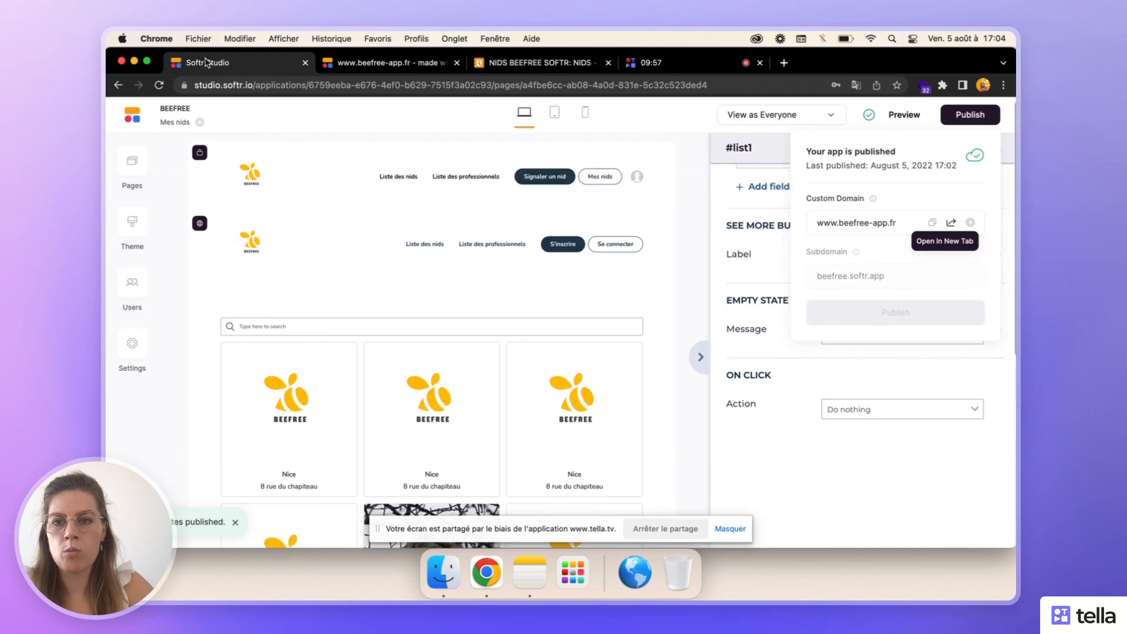
left_click(700, 357)
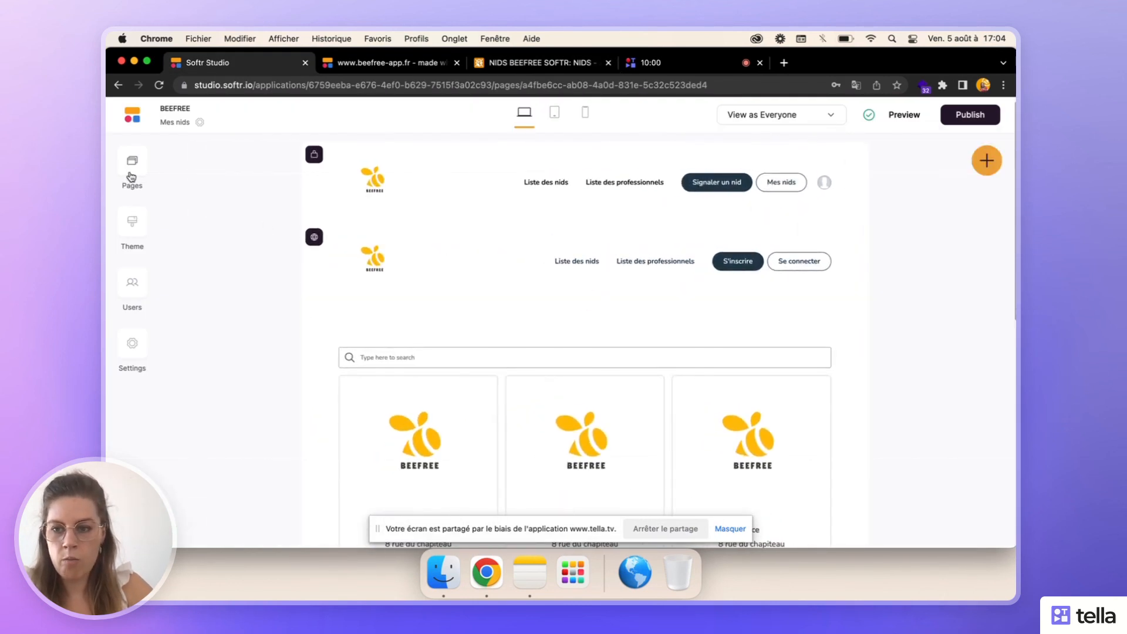
left_click(132, 177)
scroll(273, 443, "down", 6)
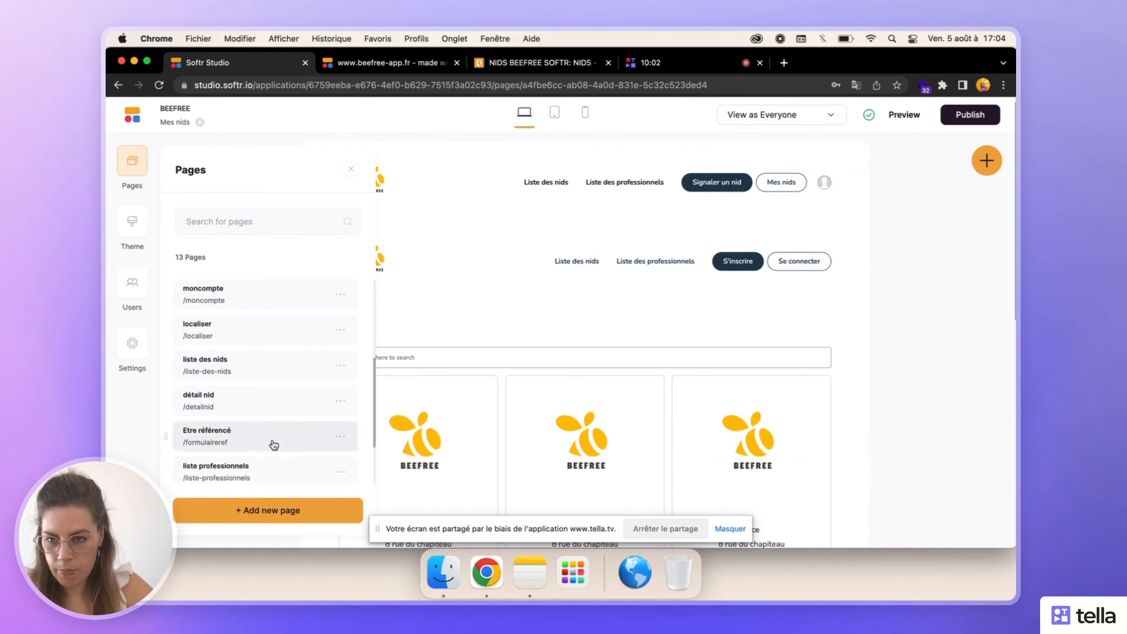
left_click(251, 375)
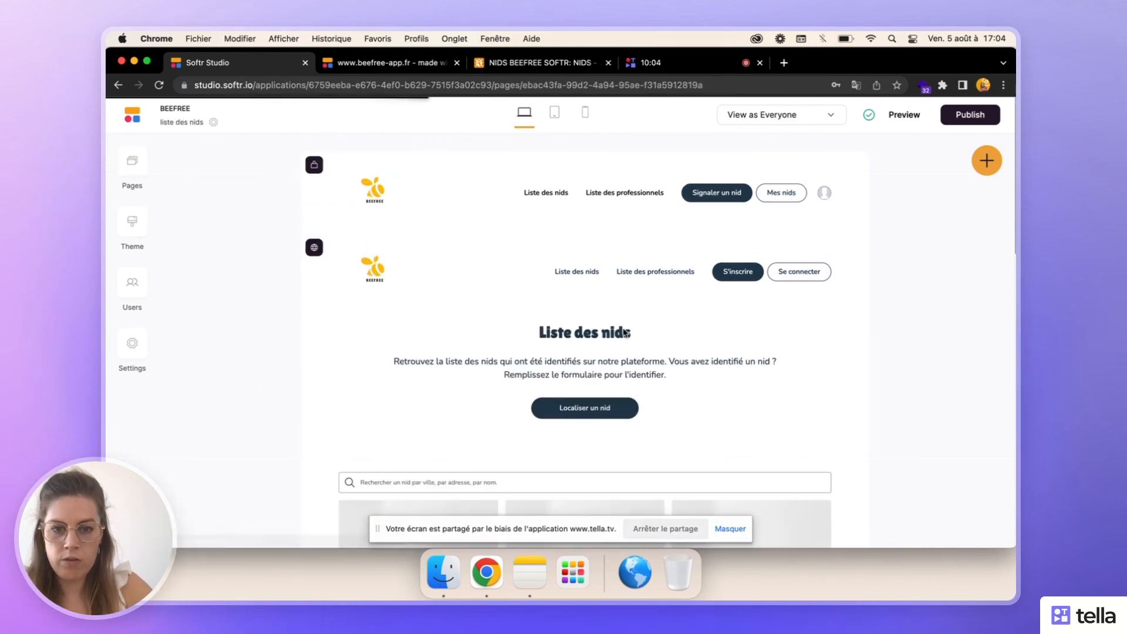
- Set the default view of the nest list block on the liste des nids page to Nids non détruis
scroll(737, 478, "down", 5)
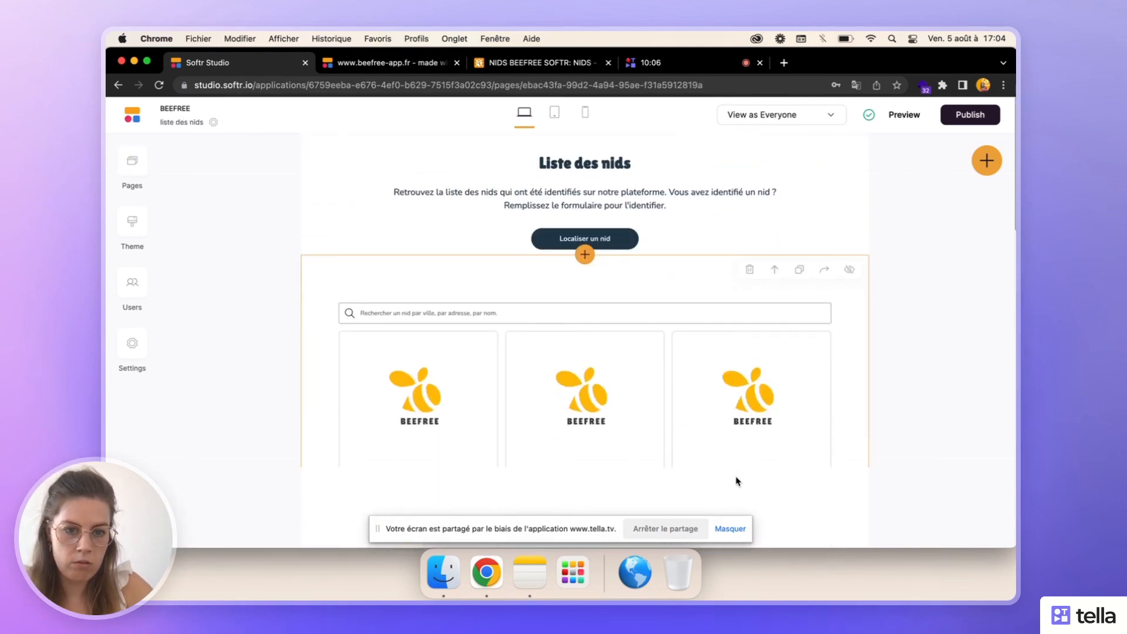
left_click(738, 482)
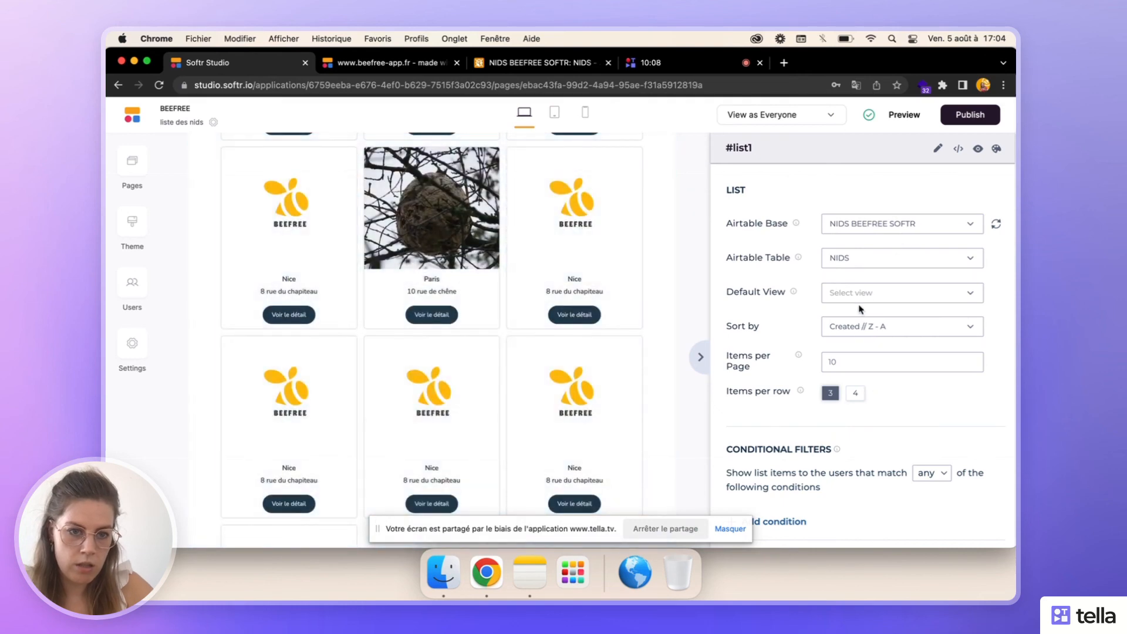
left_click(858, 297)
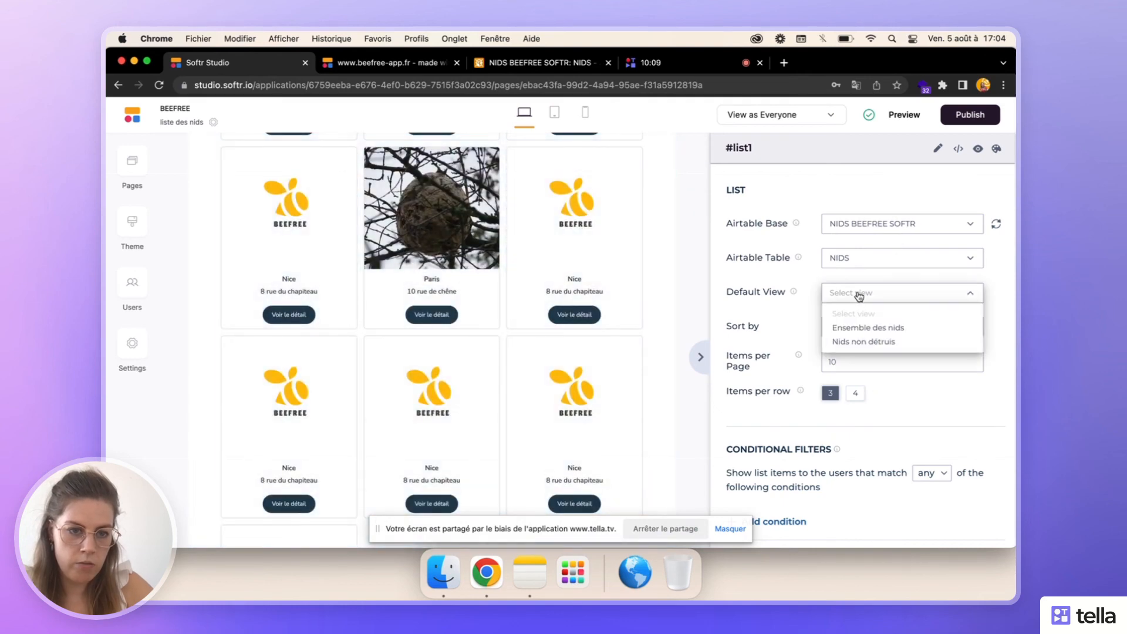
left_click(865, 342)
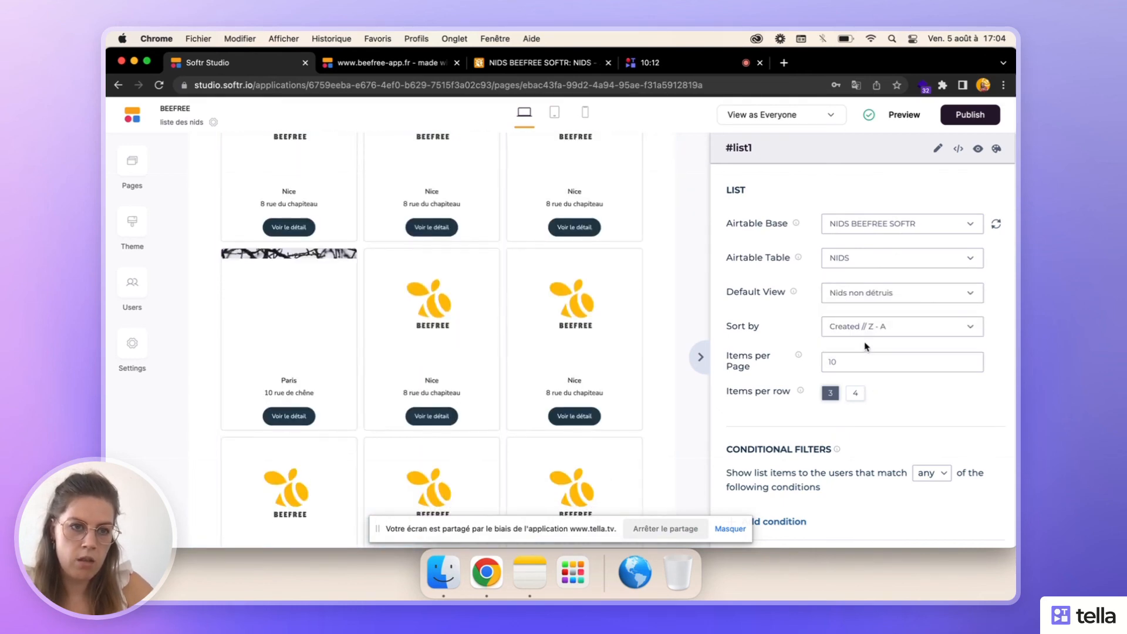
- Publish the app's changes and close the list block's settings
left_click(970, 115)
left_click(891, 313)
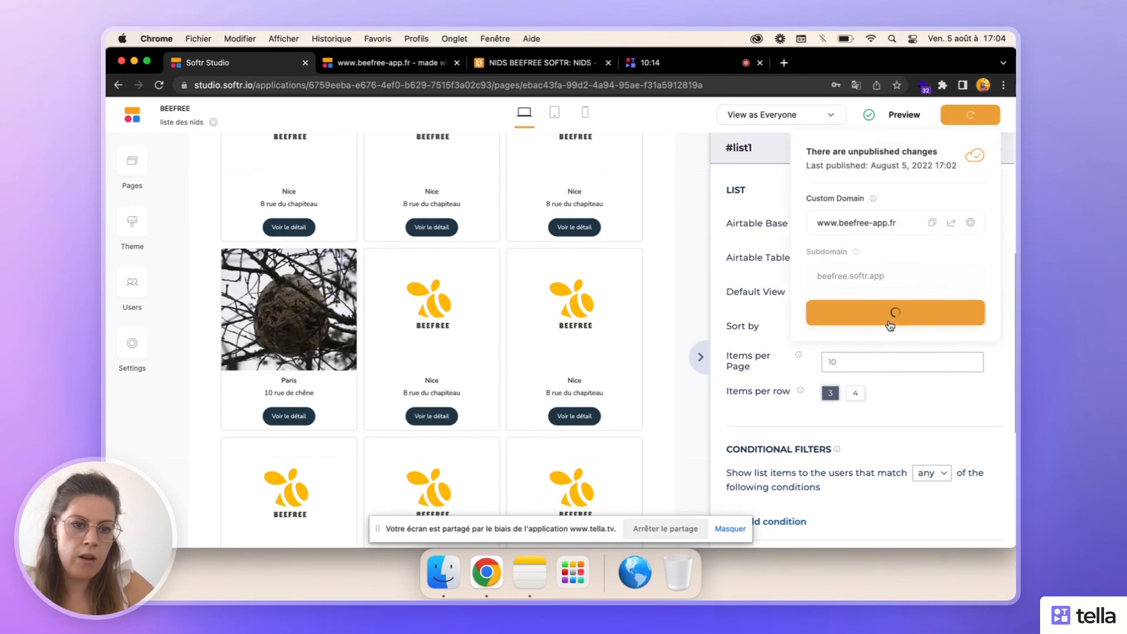
left_click(699, 363)
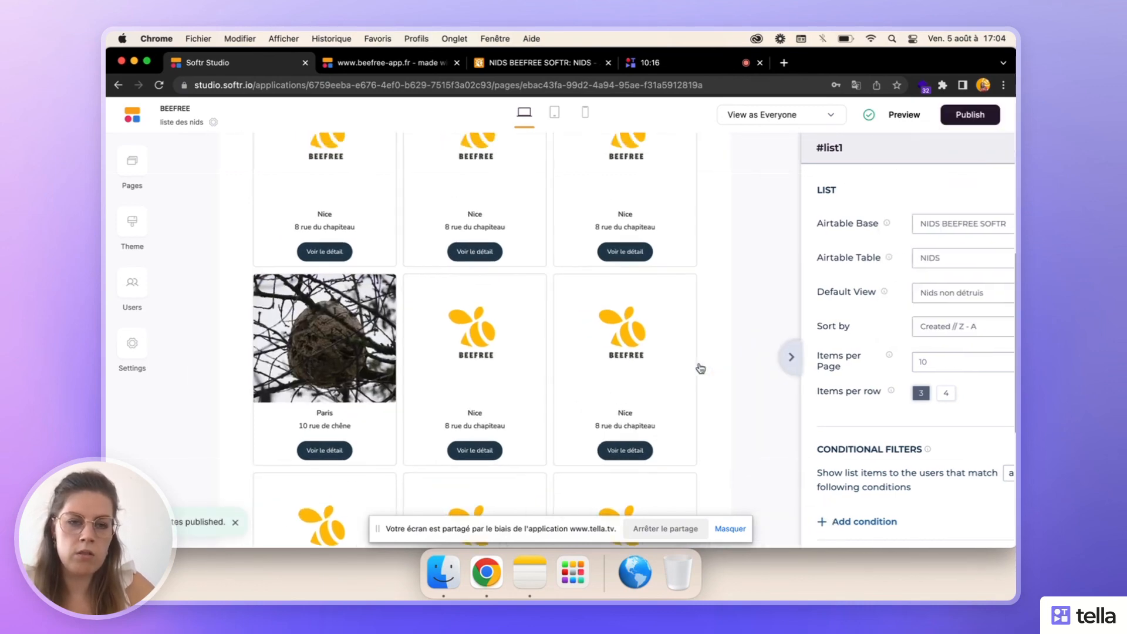
- Look through the app's pages and open the Mes nids page
left_click(130, 159)
scroll(290, 411, "down", 5)
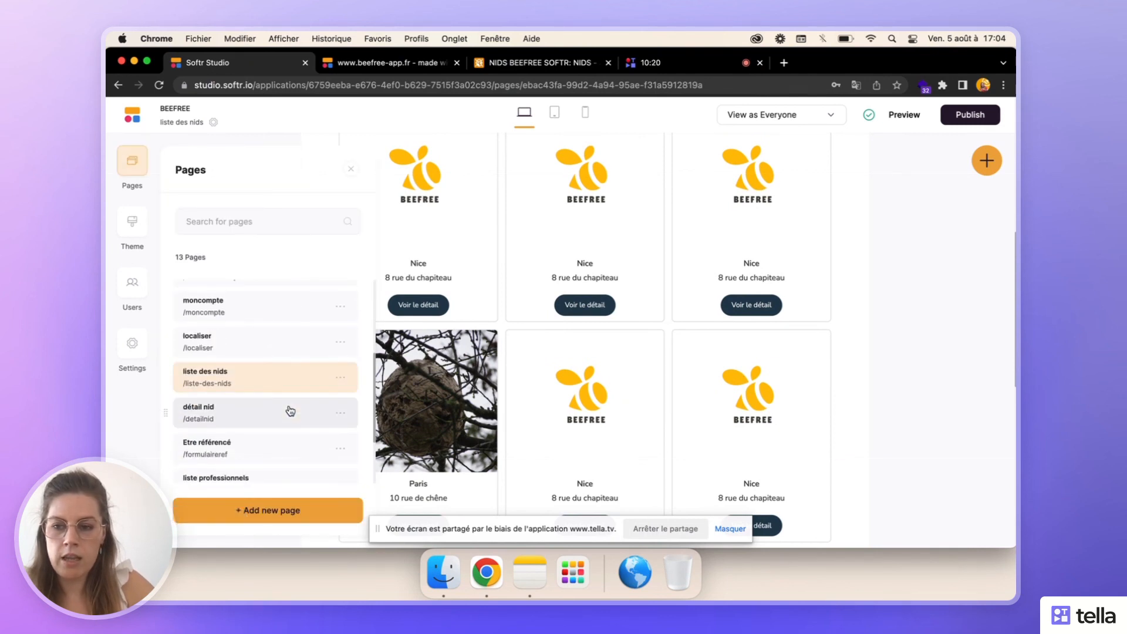
scroll(290, 411, "down", 2)
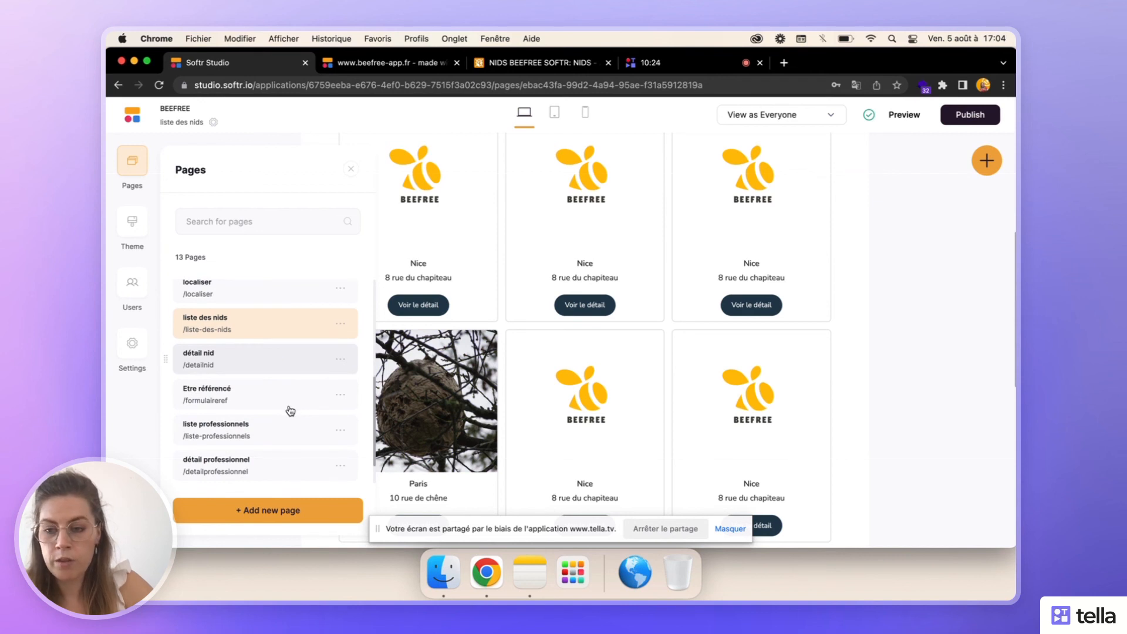
scroll(290, 411, "down", 1)
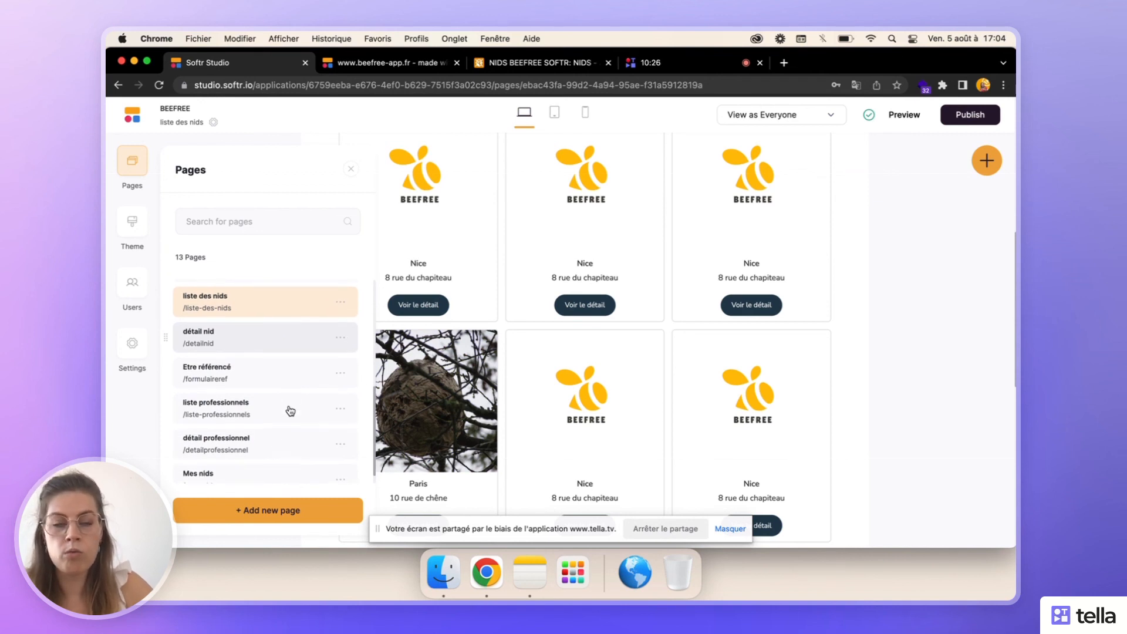
scroll(290, 411, "down", 1)
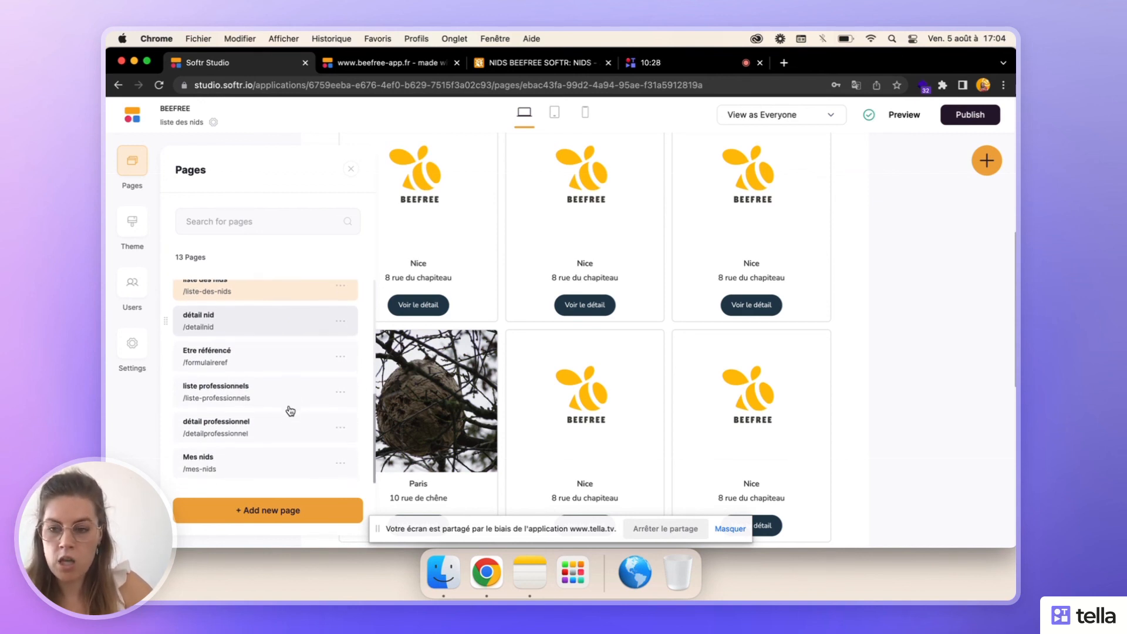
left_click(270, 457)
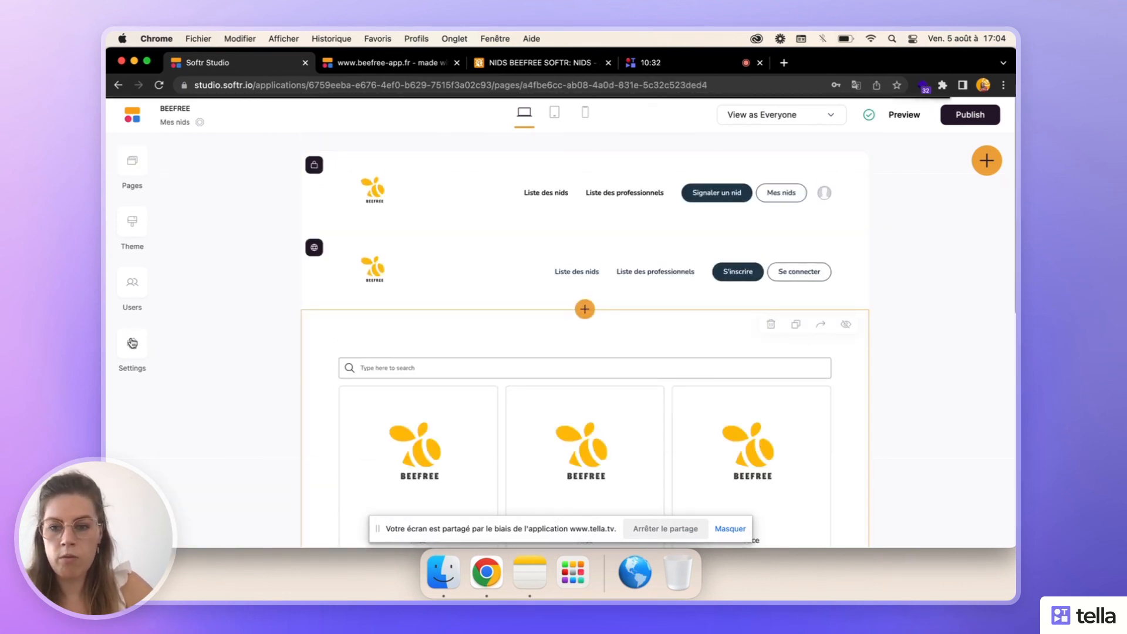
- Review the Mes nids list block's user editing permissions and data source settings, and close its settings
left_click(726, 385)
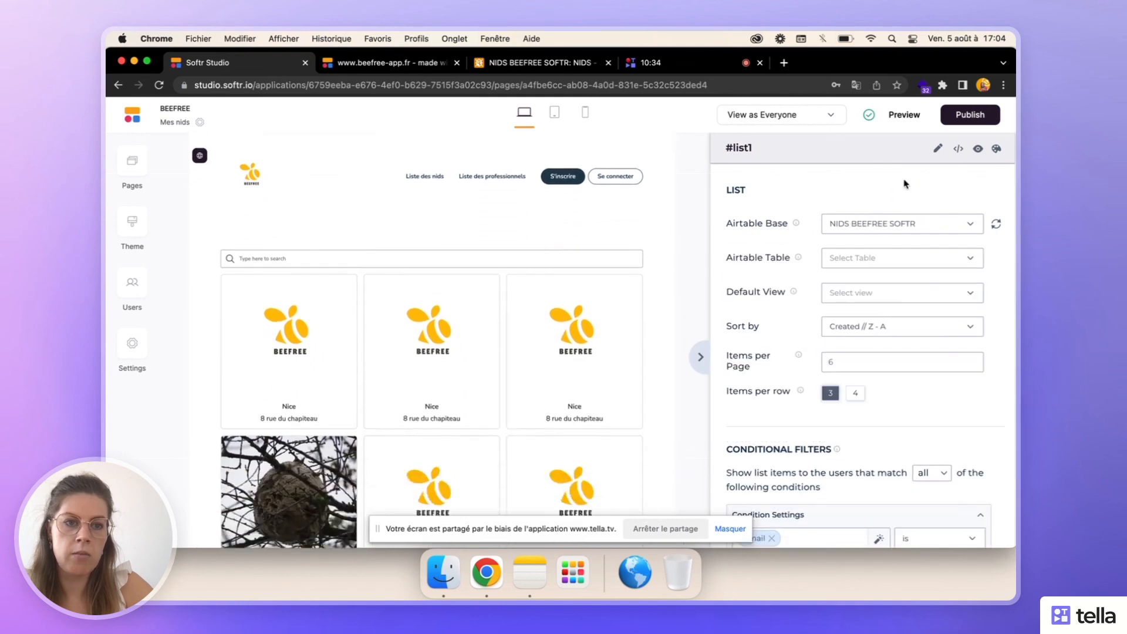
left_click(937, 152)
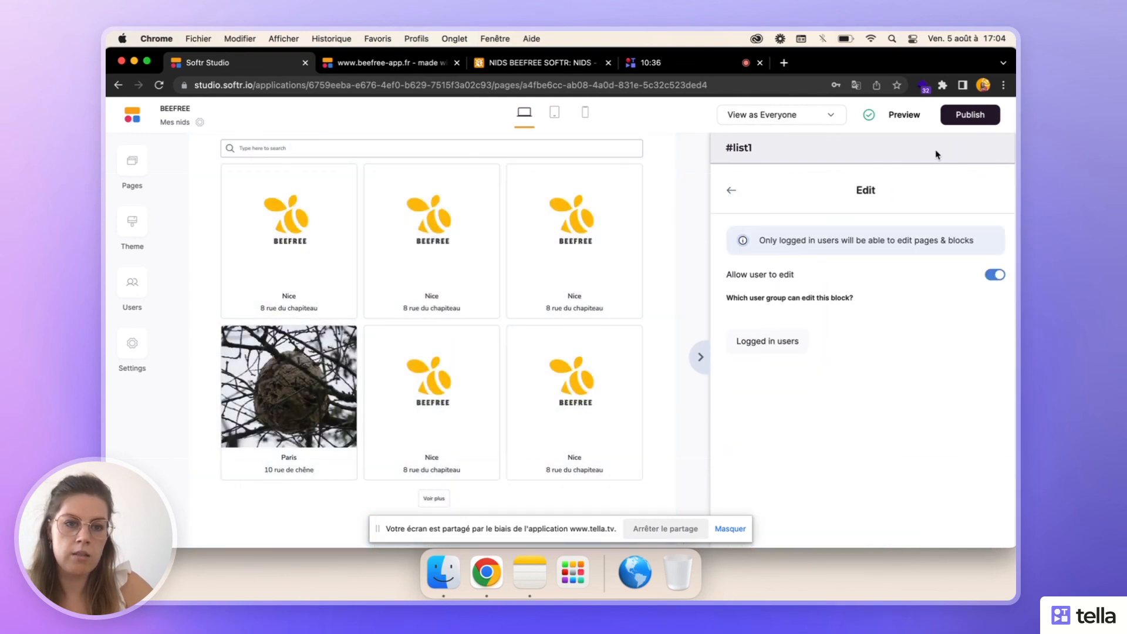
left_click(733, 192)
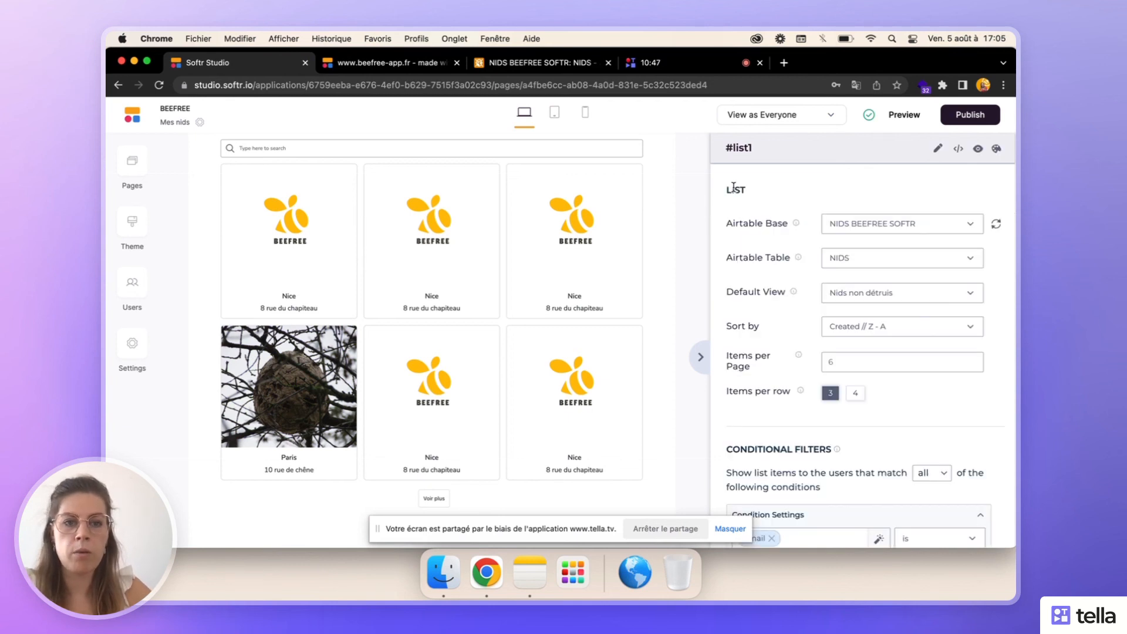
left_click(701, 364)
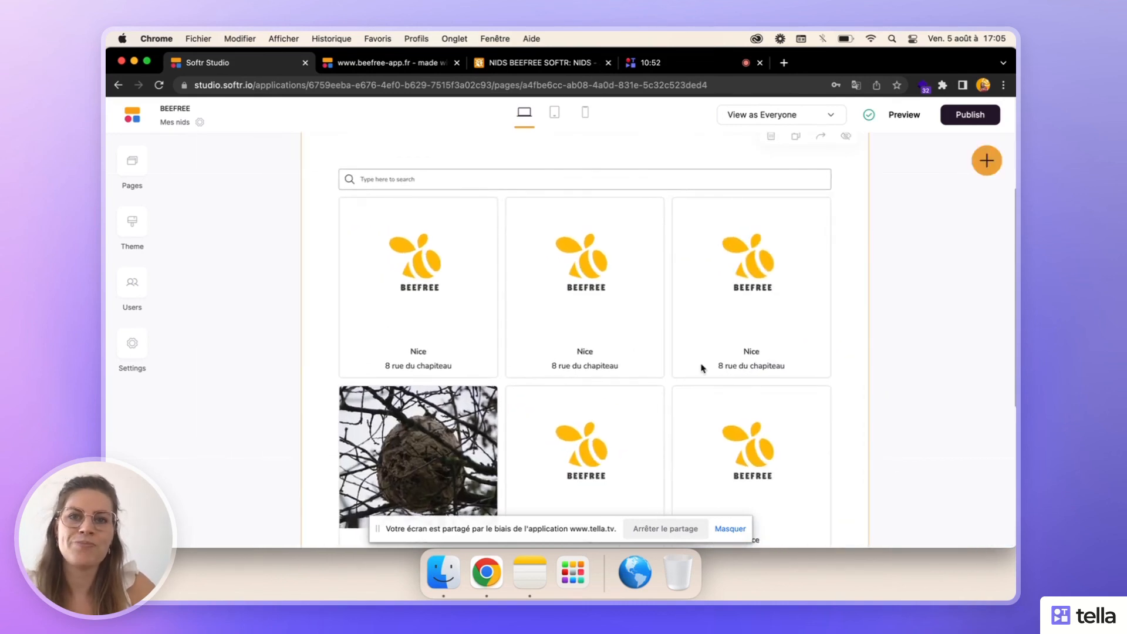